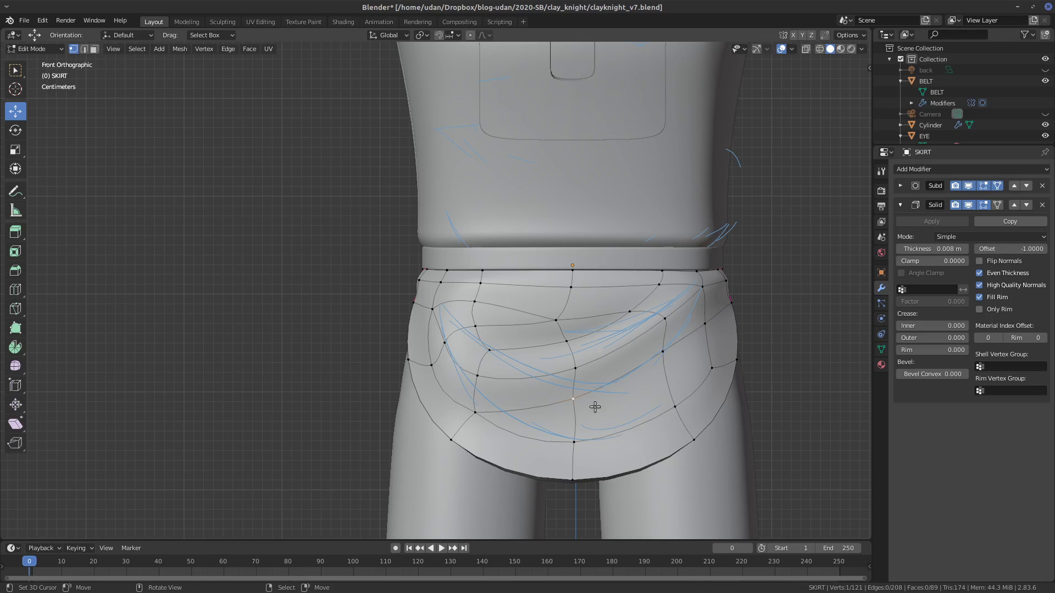
- Lower the centre and right vertices of the skirt front's lower folds toward the sketched curves
key("g")
left_click(592, 447)
right_click(666, 368)
key("g")
left_click(686, 410)
right_click(594, 378)
key("g")
left_click(616, 409)
- Pull the right and central vertices of the skirt's upper folds down along the sketched drape lines
right_click(668, 337)
key("g")
left_click(668, 336)
left_click(630, 312)
key("g")
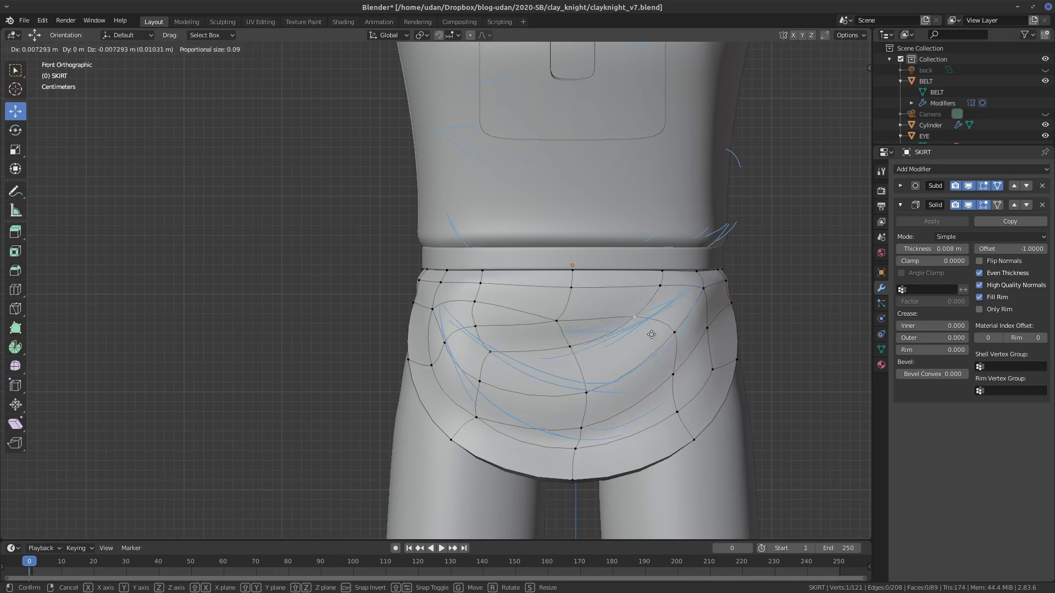
left_click(654, 343)
left_click(572, 347)
key("g")
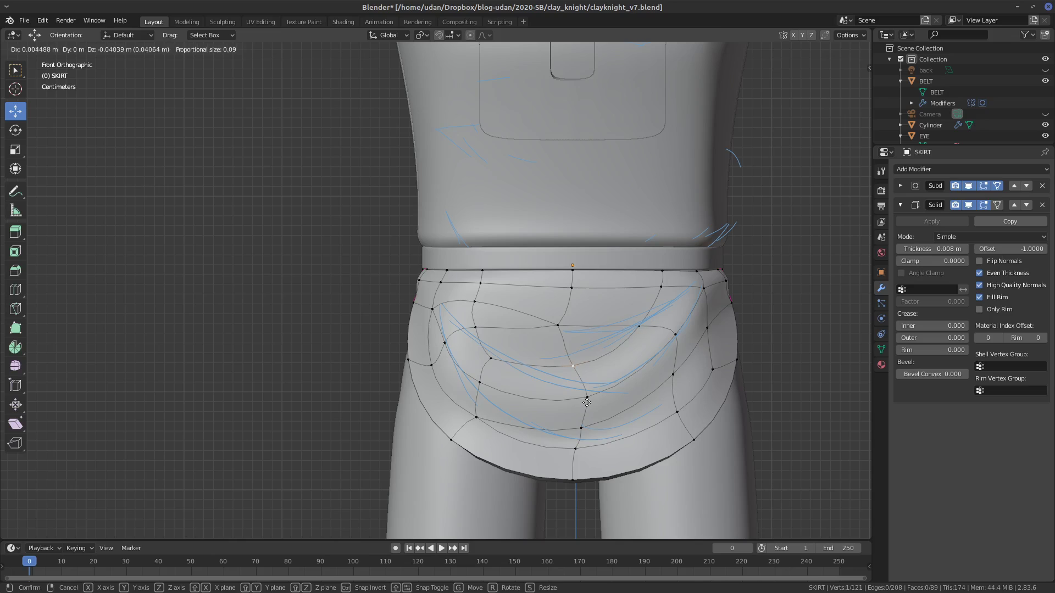
left_click(587, 405)
- Adjust the vertices on the upper left of the skirt front to shape the start of the fold
left_click(474, 328)
key("g")
left_click(468, 330)
left_click(472, 302)
key("g")
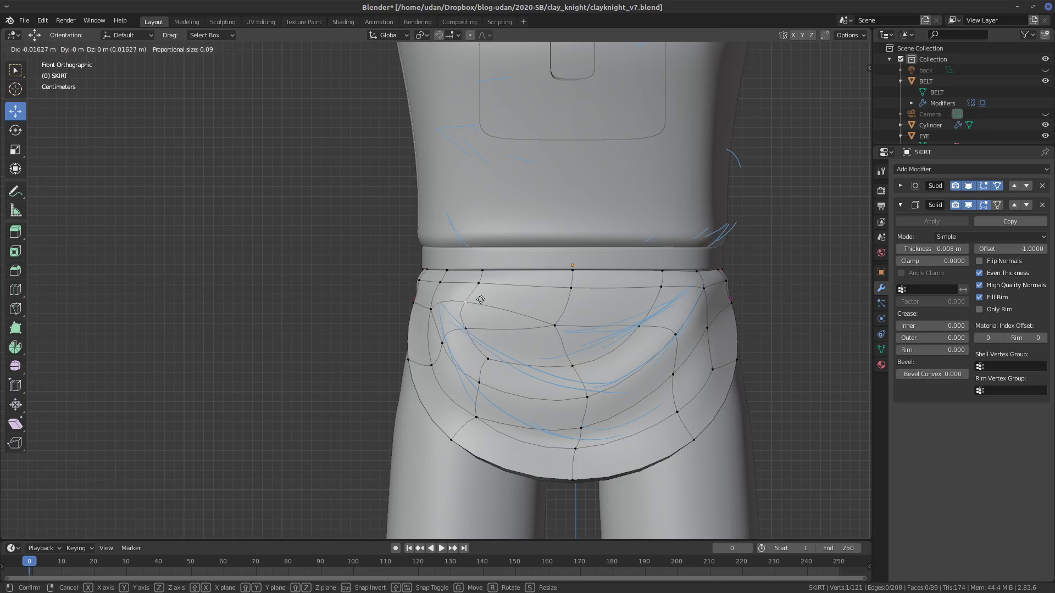
left_click(482, 302)
right_click(430, 315)
key("g")
left_click(457, 303)
right_click(448, 280)
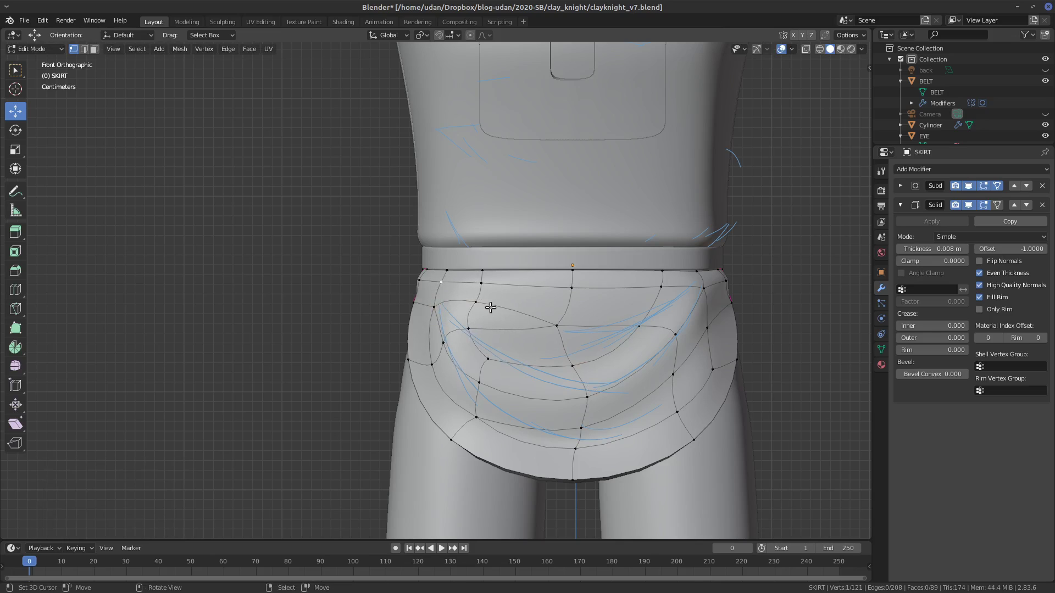
- Knife-cut a diagonal edge from the upper-left fold vertex to the central vertex of the next fold row down
key("k")
left_click(476, 301)
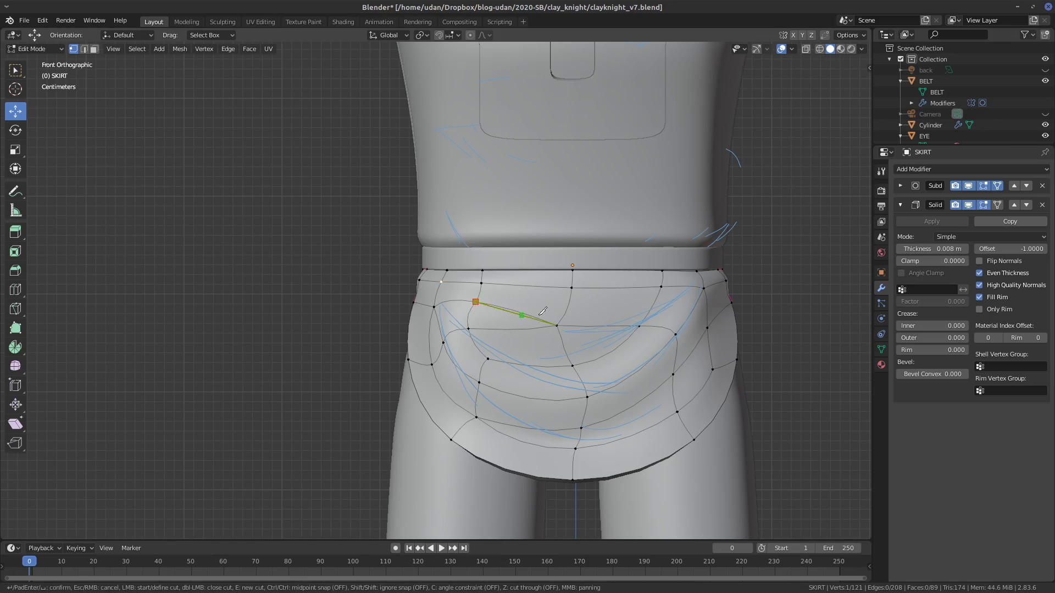
left_click(573, 364)
key("Return")
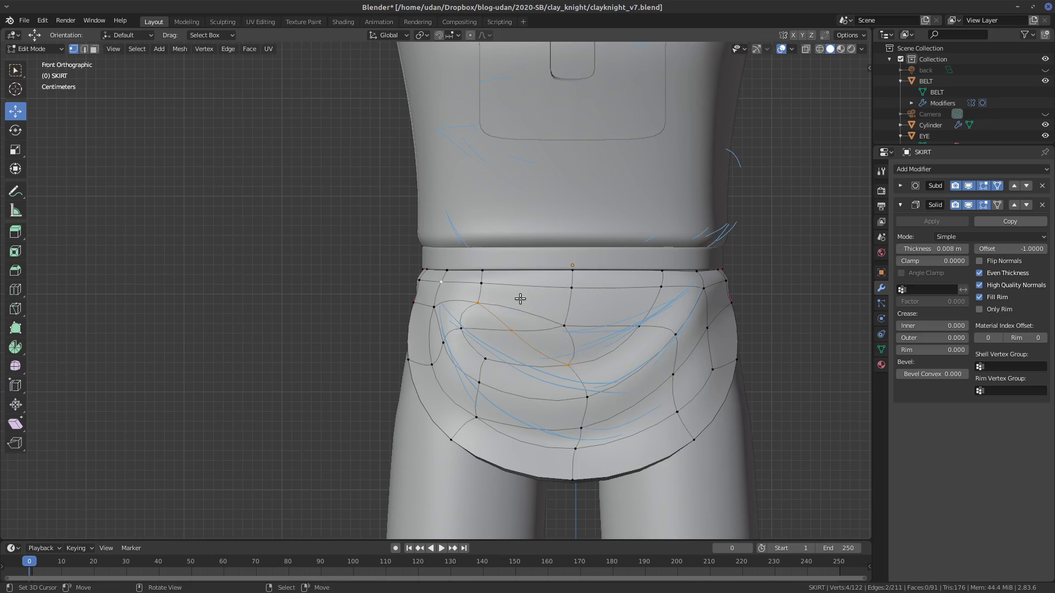
- Knife-cut an edge from the left vertex below the waistband to the central fold vertex, then merge the leftover faces and dissolve the excess edge
key("k")
left_click(481, 284)
left_click(567, 321)
key("Return")
left_click_drag(492, 293, 556, 318)
key("f")
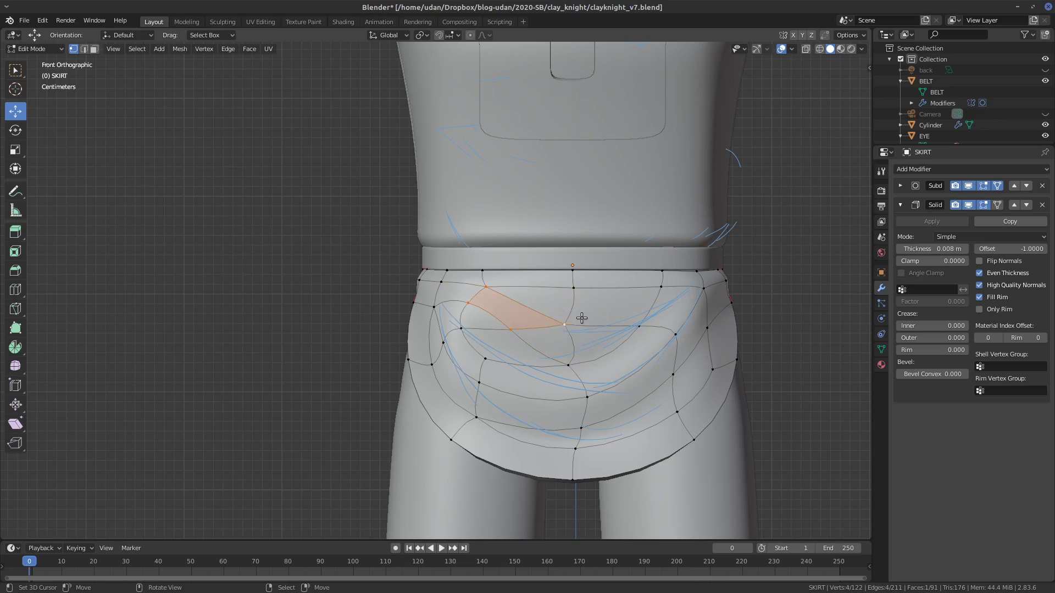
left_click(572, 361)
key("ctrl+x")
left_click(573, 312)
- Reposition two vertices around the newly cut fold edges from an angled view
middle_click_drag(573, 312, 481, 369)
key("g")
left_click(475, 378)
right_click(453, 366)
key("g")
left_click(468, 361)
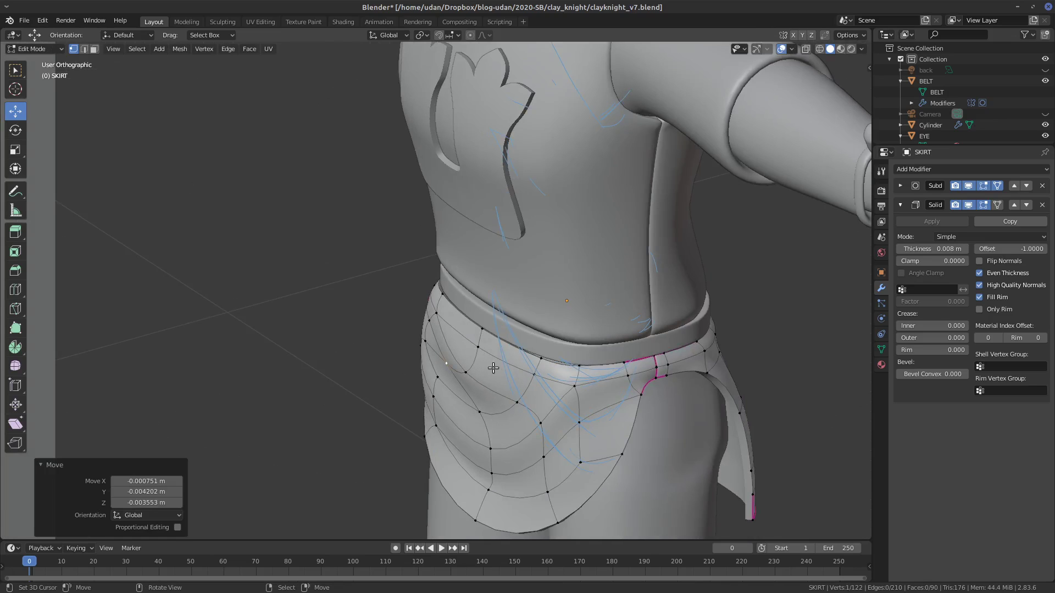
- Check the skirt from the front and side, then lower the centre vertices below the waistband and shift the new cut's vertex left
key("KP_1")
key("Tab")
middle_click_drag(681, 318, 546, 357)
key("Tab")
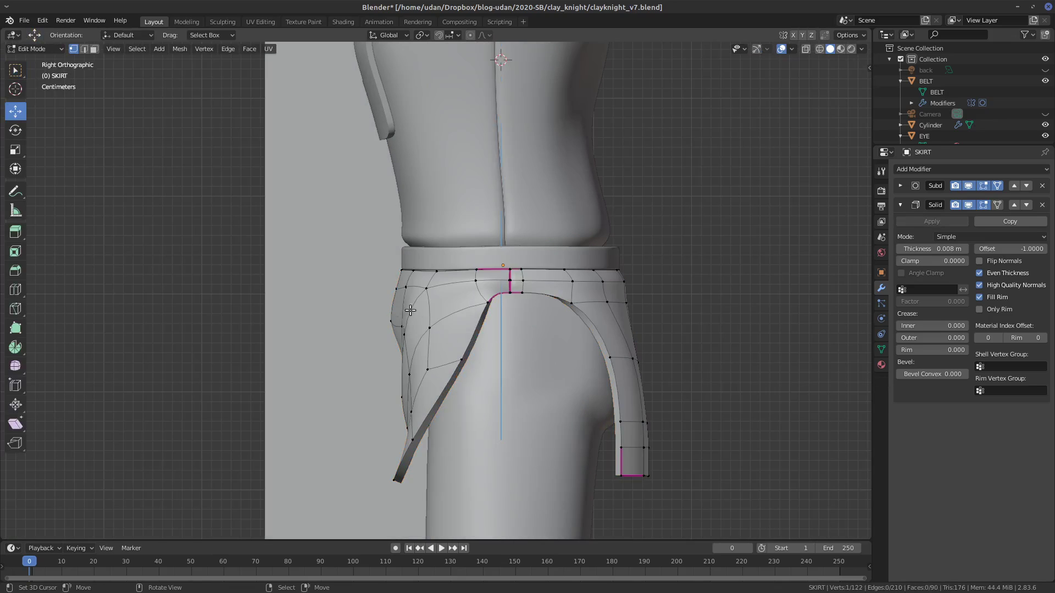
middle_click_drag(512, 349, 561, 349, "alt")
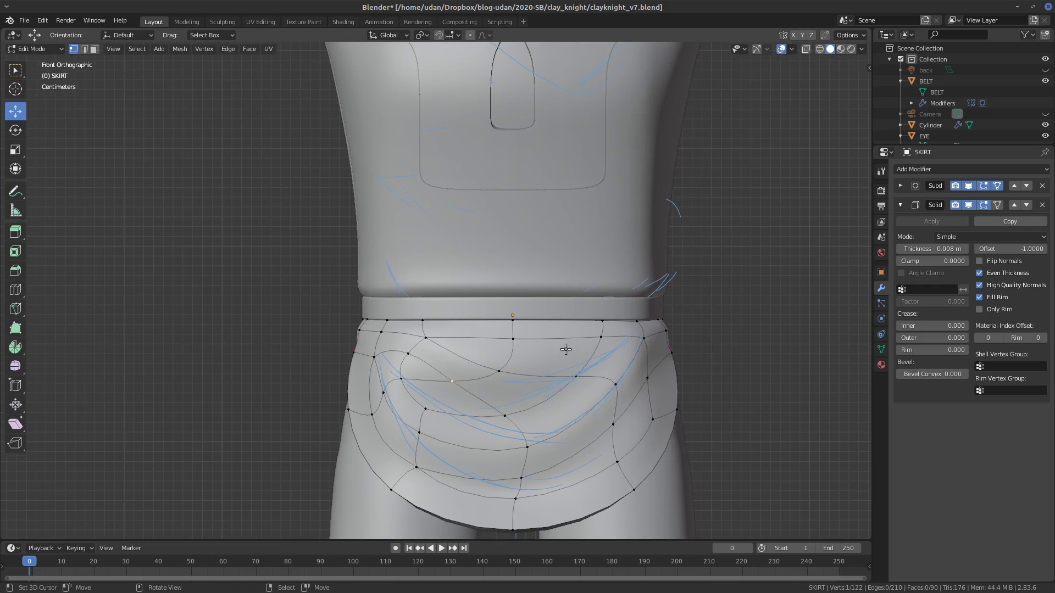
scroll(521, 342, "down", 2)
scroll(522, 345, "up", 3)
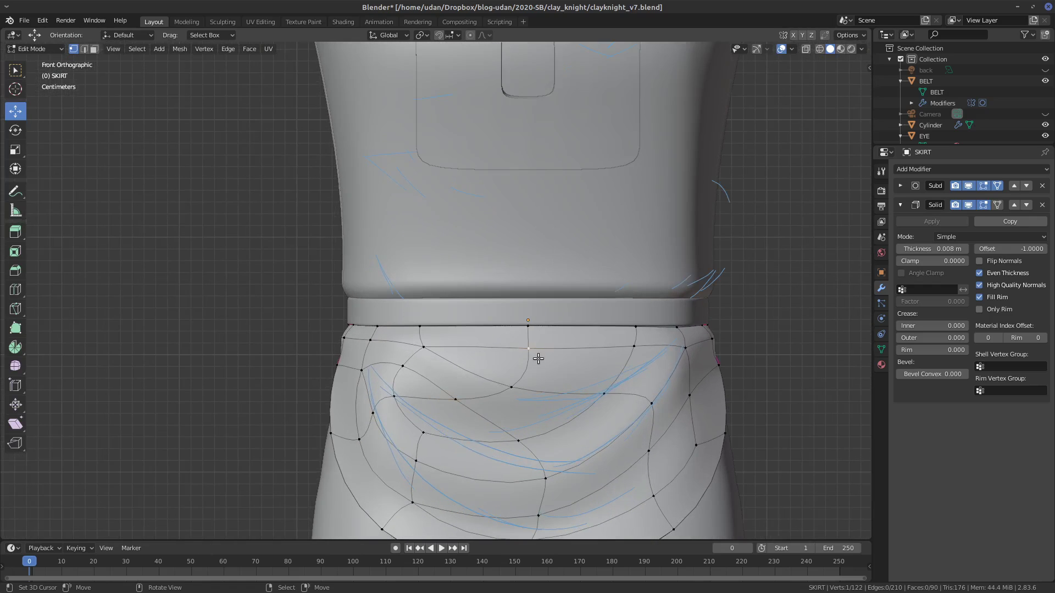
key("g")
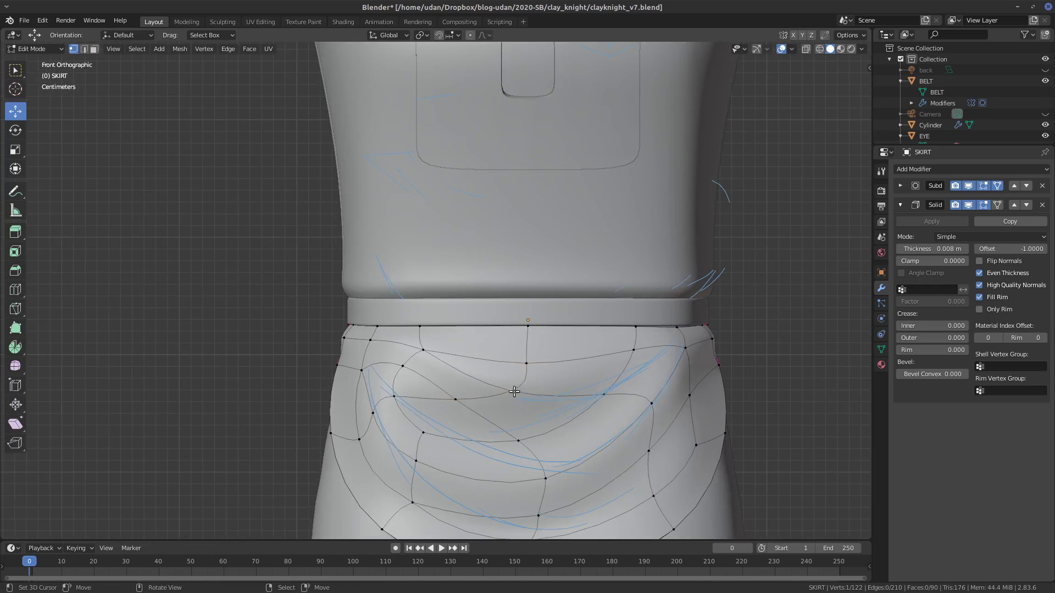
left_click(526, 386)
left_click(456, 399)
key("g")
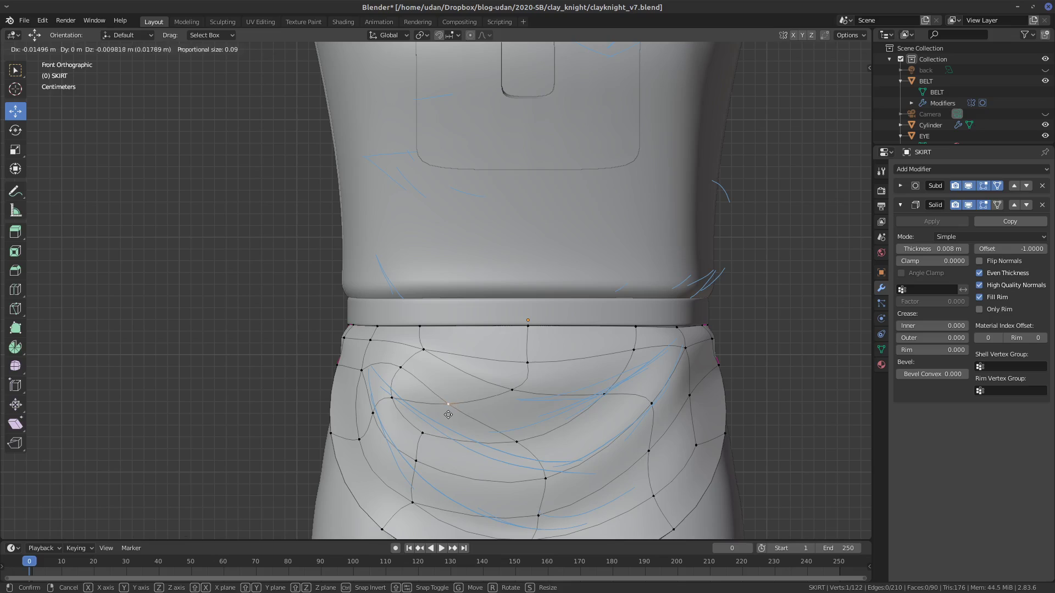
left_click(449, 401)
- Realign the central fold vertices and the outer-left fold vertex in front view
left_click(514, 384)
right_click_drag(523, 434, 467, 399)
right_click(531, 390)
right_click_drag(415, 361, 365, 366)
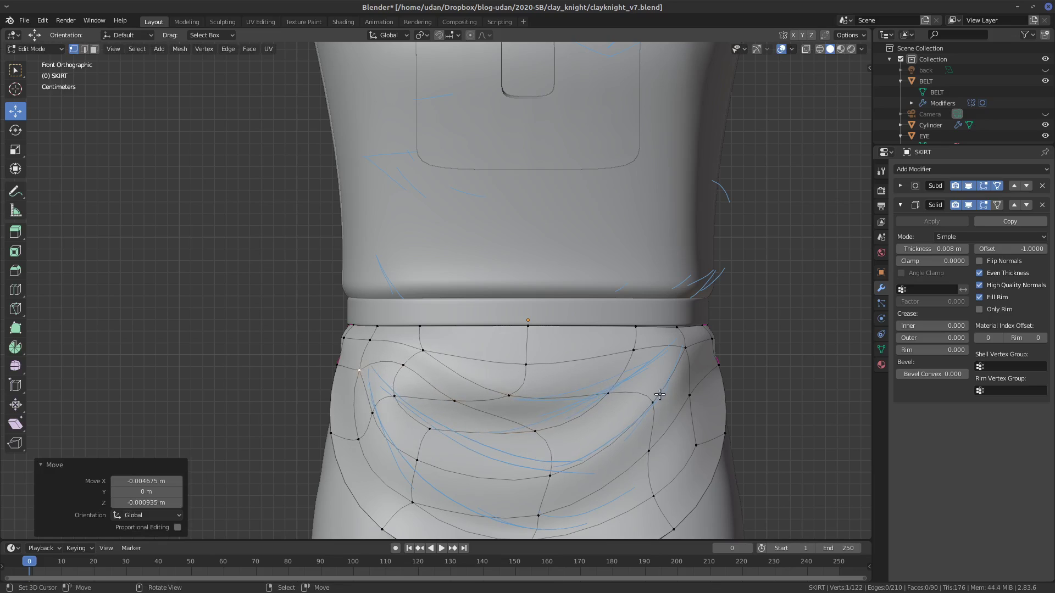
- Adjust the vertices at the right end of the upper fold to smooth its curve
right_click_drag(693, 353, 691, 349)
right_click_drag(688, 324, 686, 319)
left_click(686, 319)
left_click(658, 408)
key("g")
left_click(661, 400)
left_click(628, 392)
key("g")
left_click(639, 392)
- Move the right and centre vertices of the first row below the waistband to deepen its sag
left_click(636, 350)
key("g")
left_click(657, 360)
left_click(529, 364)
key("g")
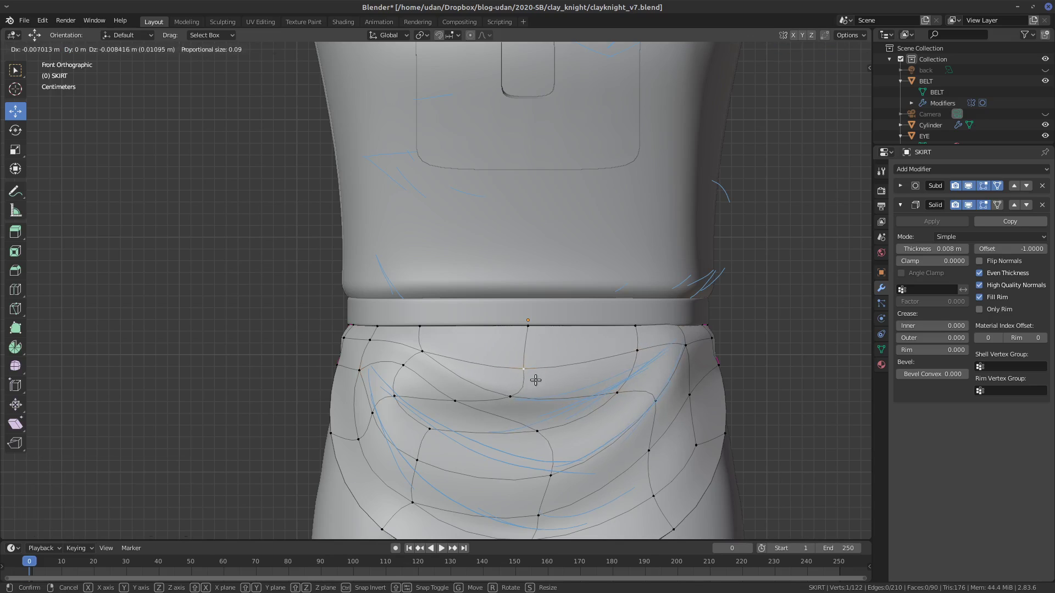
left_click(530, 379)
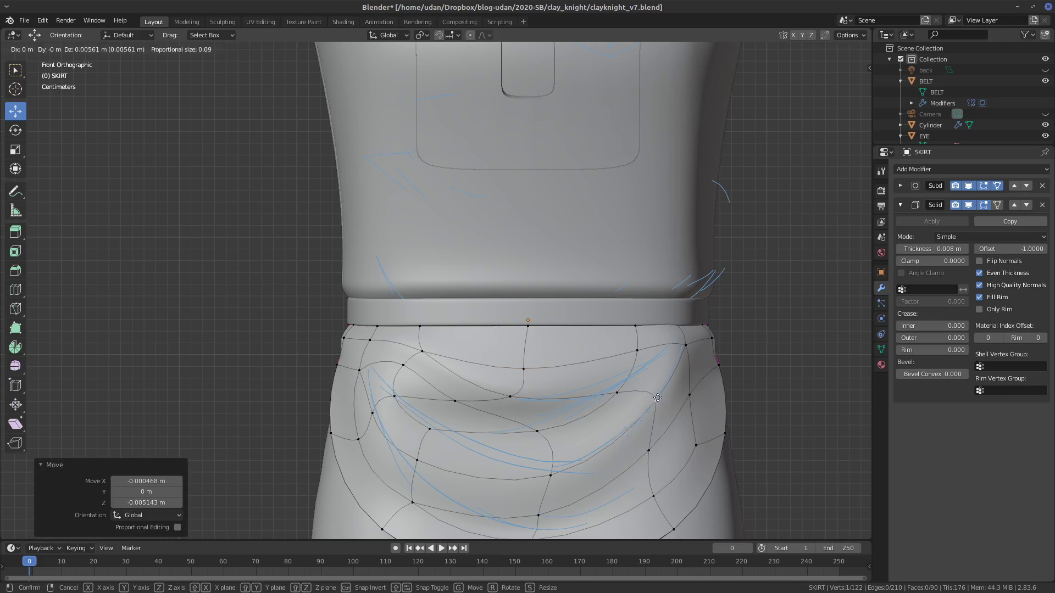
- Shift the vertices along the right slope of the folds to tighten the drape
left_click(659, 442)
key("g")
left_click(667, 410)
left_click(688, 391)
key("g")
left_click(672, 424)
key("g")
left_click(692, 429)
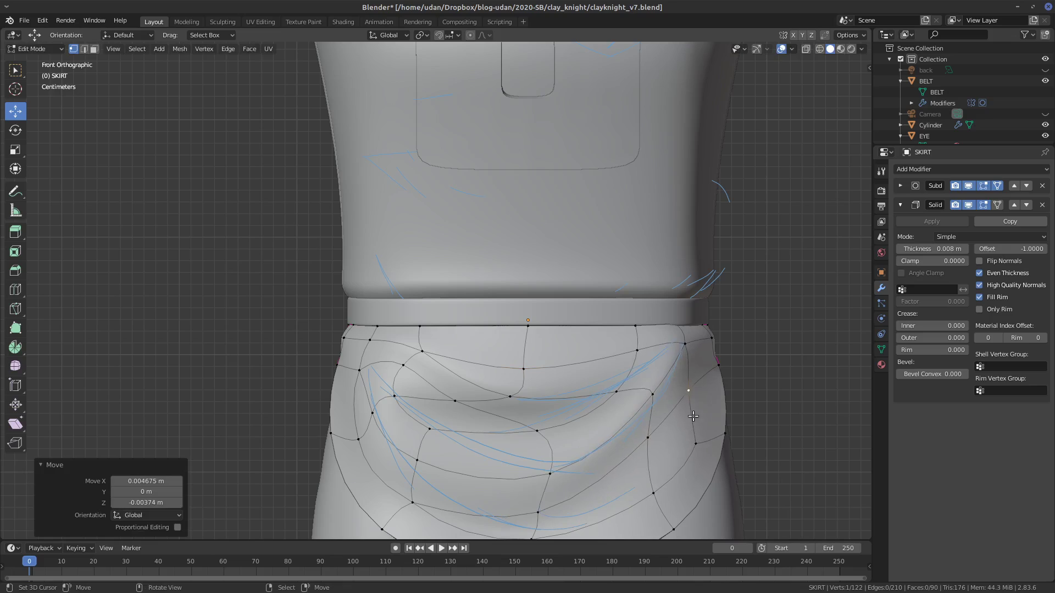
- Reposition the vertices on the skirt front's outer right edge below the belt
right_click(718, 369)
key("g")
left_click(727, 388)
right_click(713, 343)
key("g")
left_click(711, 367)
right_click(719, 341)
- Fine-tune the upper-right corner vertices where the folds gather beneath the belt
key("g")
key("g")
left_click(724, 349)
left_click(712, 345)
key("g")
left_click(715, 345)
right_click(689, 344)
key("g")
left_click(701, 342)
- In the right side view, adjust the upper and lower front profile vertices of the skirt
right_click(547, 504)
key("KP_3")
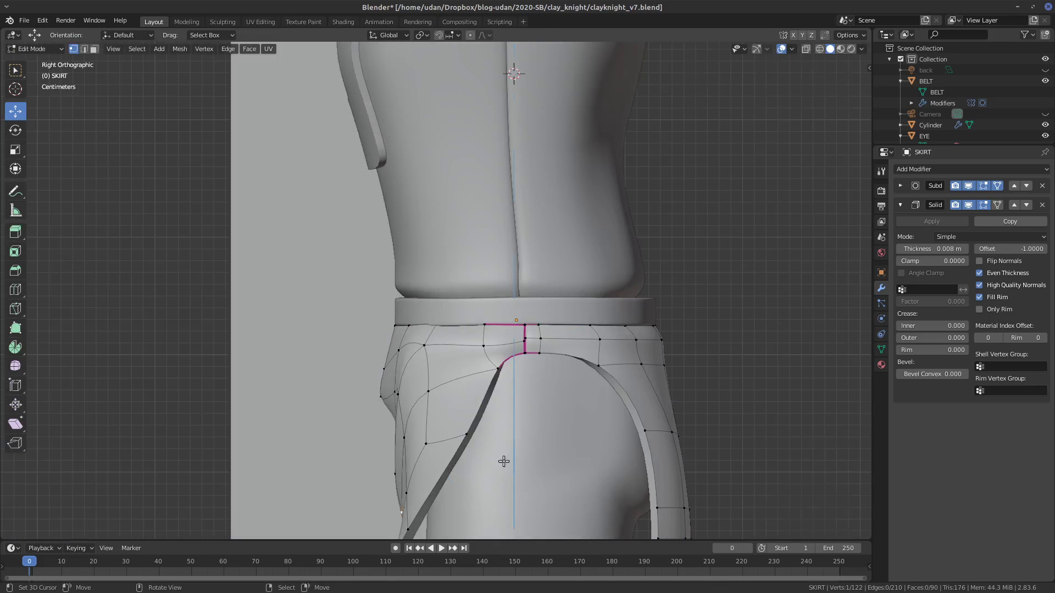
middle_click_drag(473, 435, 561, 387, "shift")
right_click_drag(466, 318, 472, 315)
key("g")
left_click(488, 332)
right_click(476, 345)
key("g")
left_click(493, 335)
left_click(483, 423)
key("g")
left_click(482, 416)
- Move the vertices near the front hem in side view to refine the skirt's lower profile
left_click(490, 467)
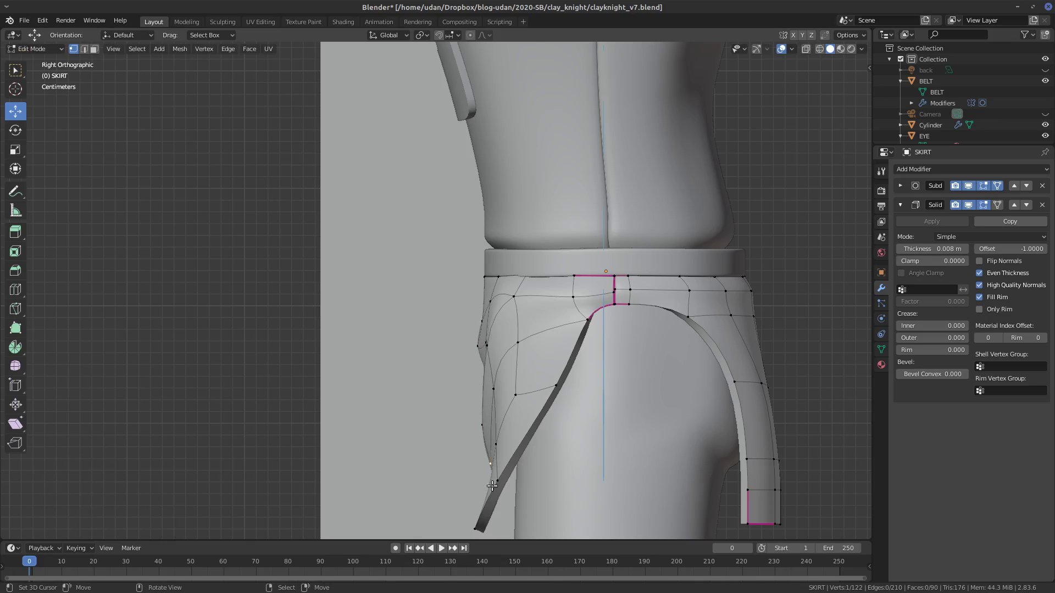
right_click_drag(499, 479, 503, 483)
key("g")
left_click(504, 485)
right_click(477, 518)
key("g")
left_click(471, 513)
- Adjust the skirt's side vertices along the front panel's edge up to the corner of the leg opening
left_click(494, 445)
key("g")
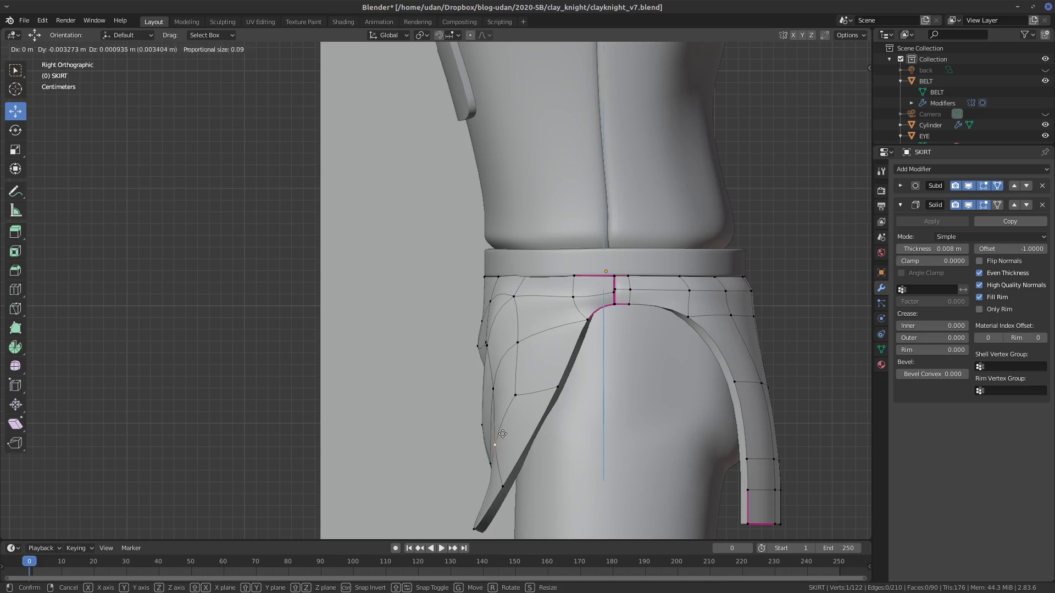
left_click(512, 400)
key("g")
left_click(518, 380)
right_click(518, 391)
key("g")
left_click(561, 375)
left_click(591, 319)
key("g")
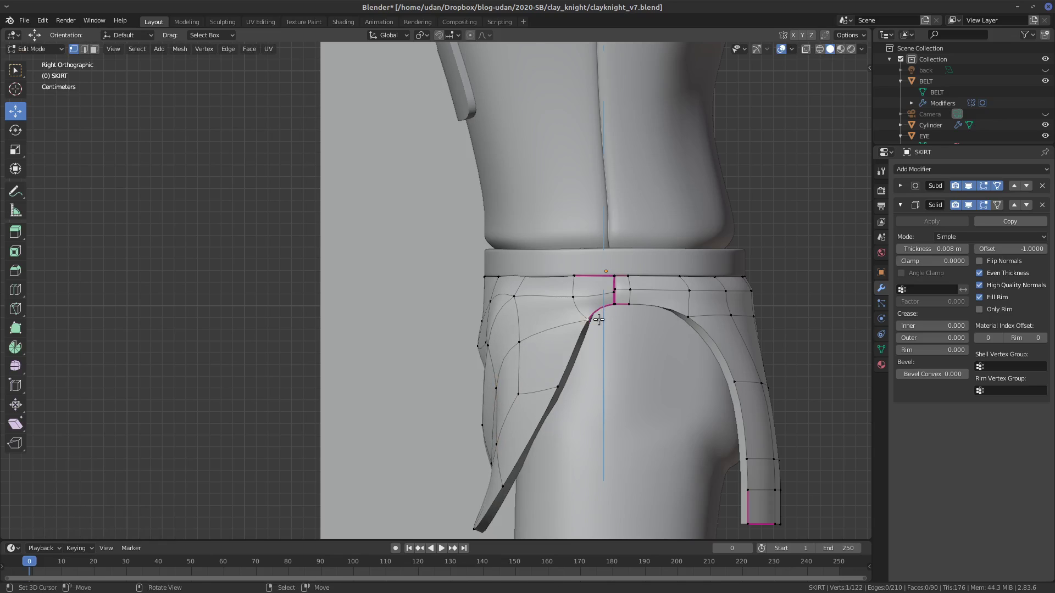
left_click(601, 318)
- Check the skirt in Object Mode, then move an upper-left fold vertex along the Y axis in Edit Mode
key("Tab")
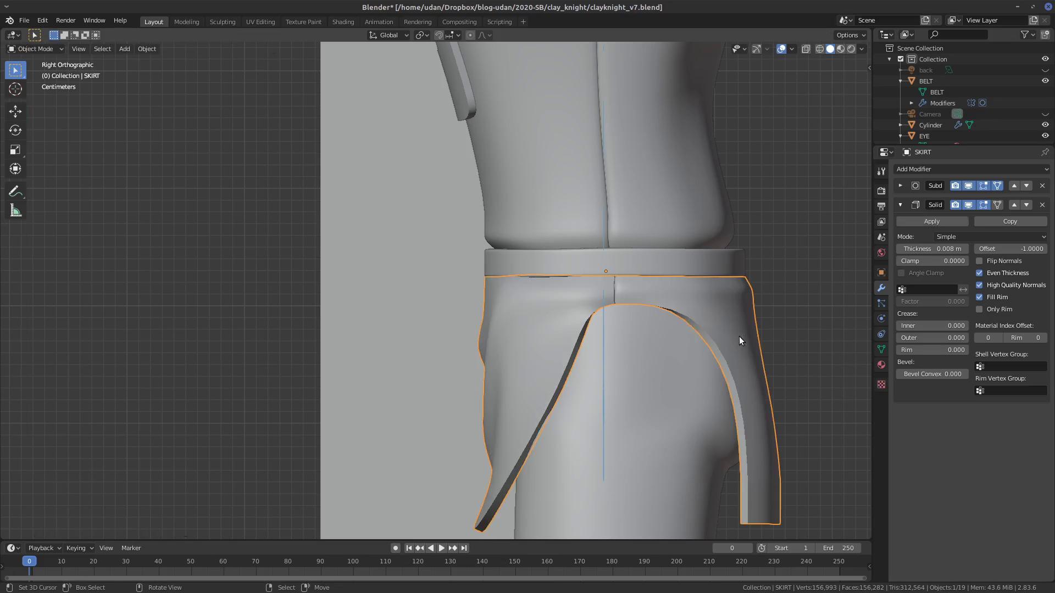
middle_click_drag(676, 337, 748, 351)
key("Tab")
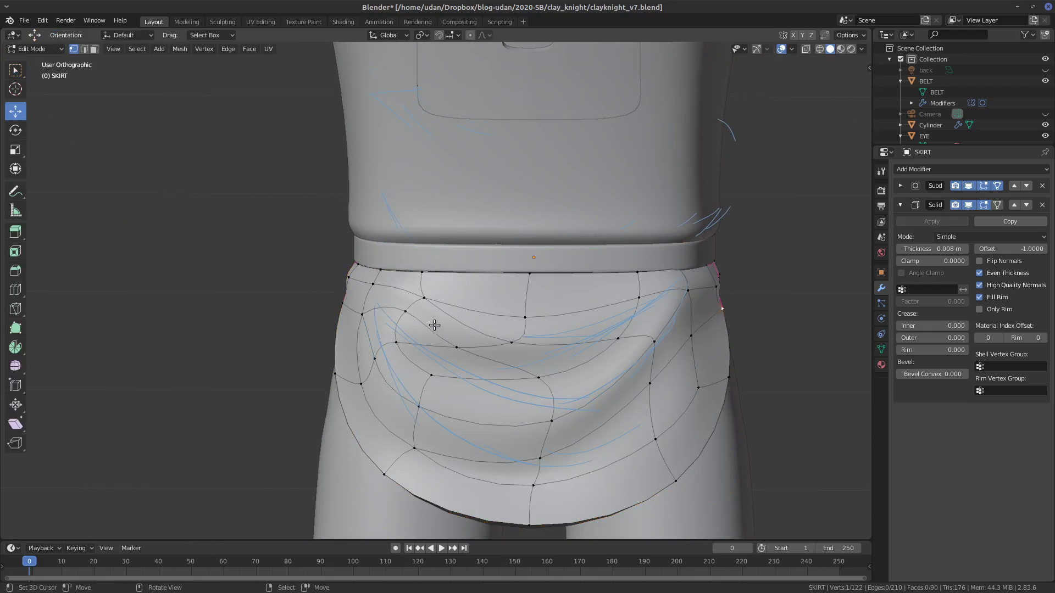
middle_click_drag(420, 306, 489, 301)
key("g")
key("y")
left_click(497, 300)
- Raise the left vertex of the first row toward the belt in front view
right_click(485, 285)
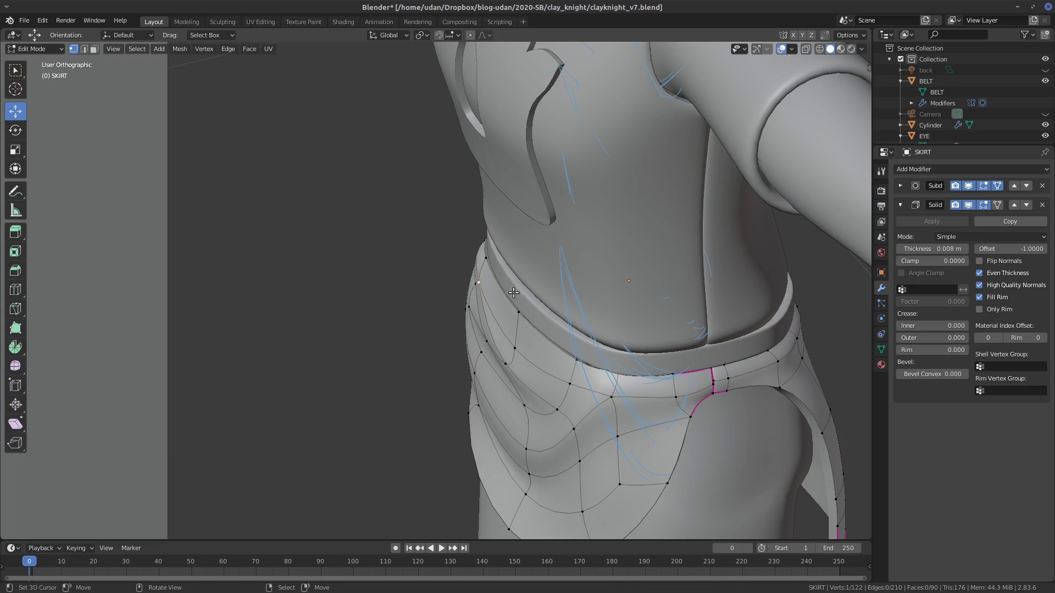
key("KP_1")
middle_click_drag(483, 287, 451, 350, "shift")
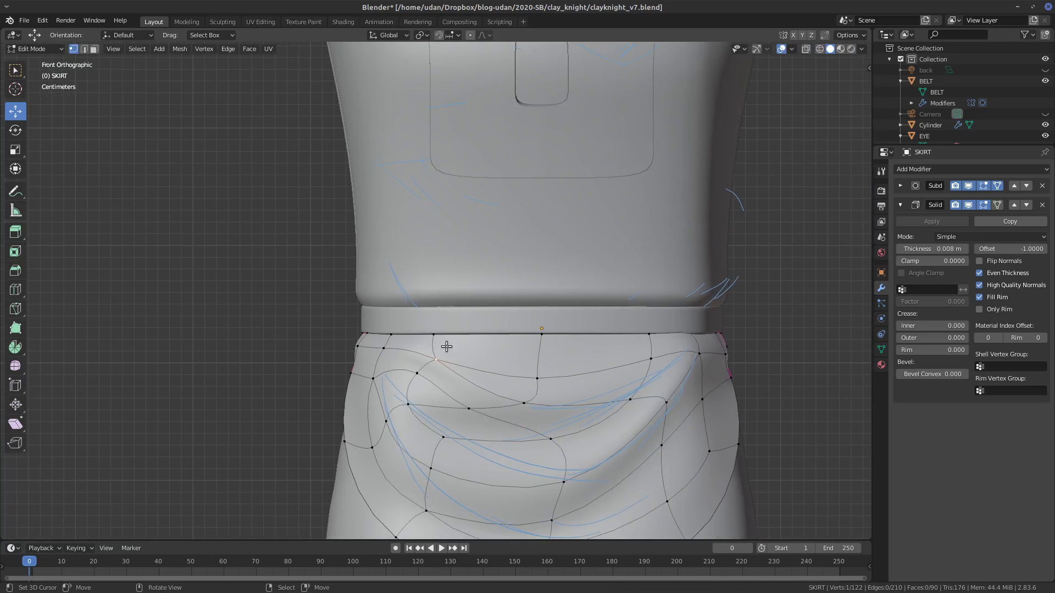
key("g")
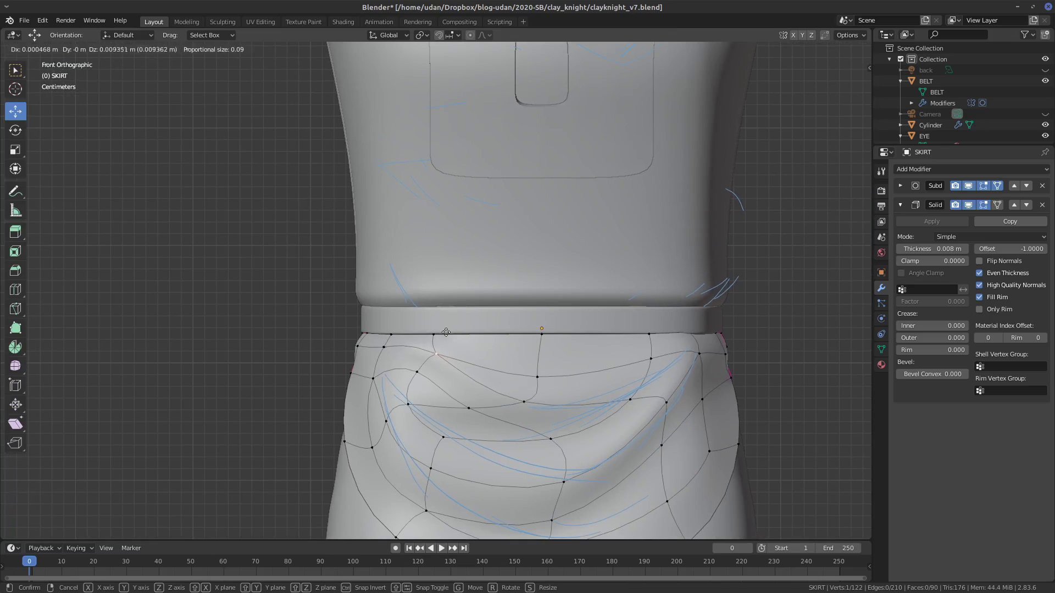
left_click(444, 334)
- Move the left fold vertices slightly down and outward in front view
right_click(416, 407)
key("g")
left_click(413, 412)
right_click(417, 385)
key("g")
left_click(413, 400)
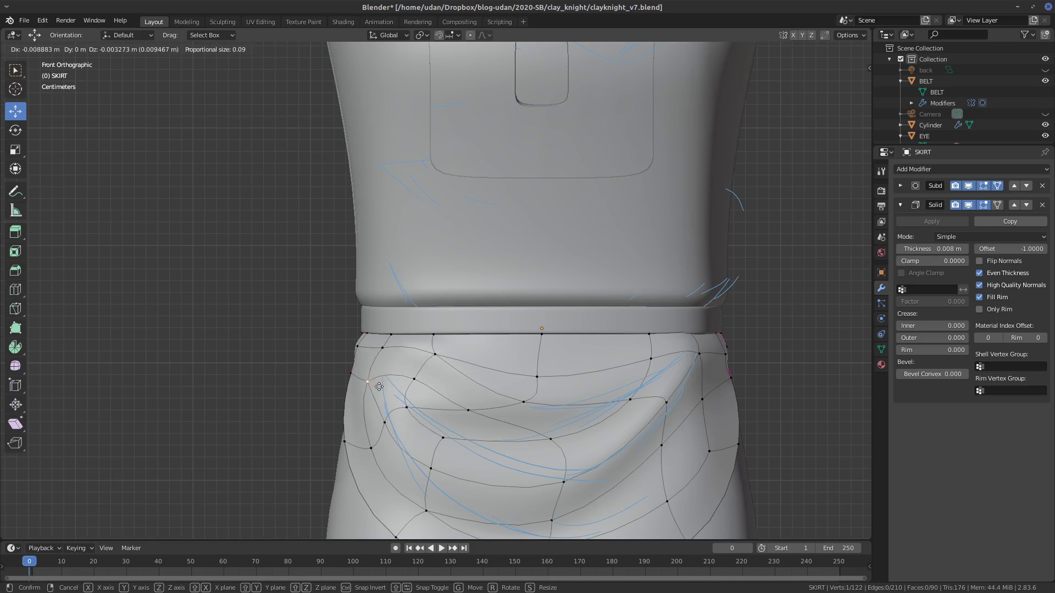
- Try merging the upper side vertex into the left fold's outer vertex, then undo the merge
middle_click_drag(390, 372, 370, 363)
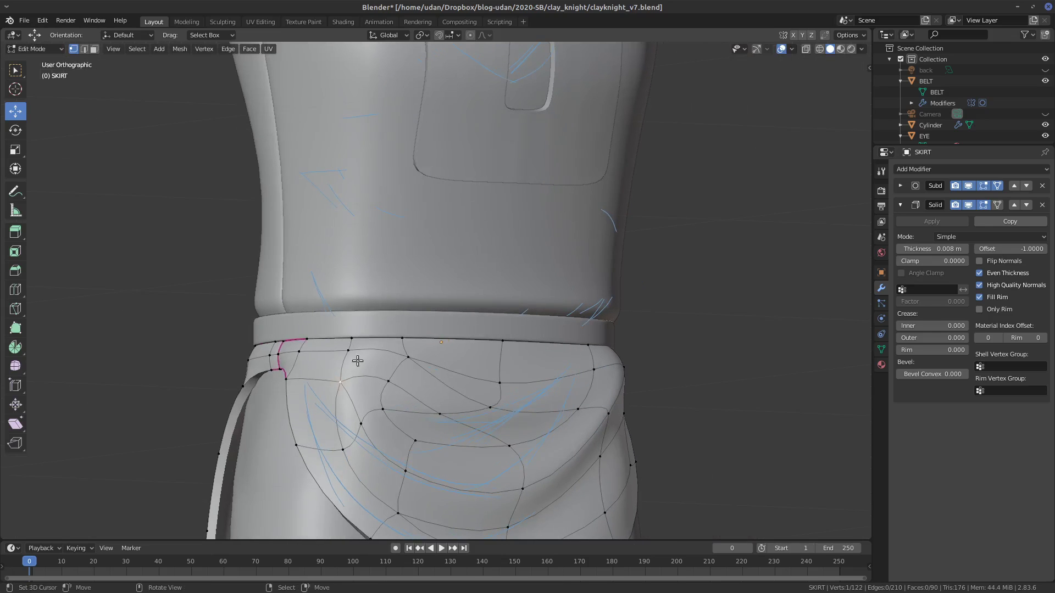
left_click(341, 381, "shift")
key("m")
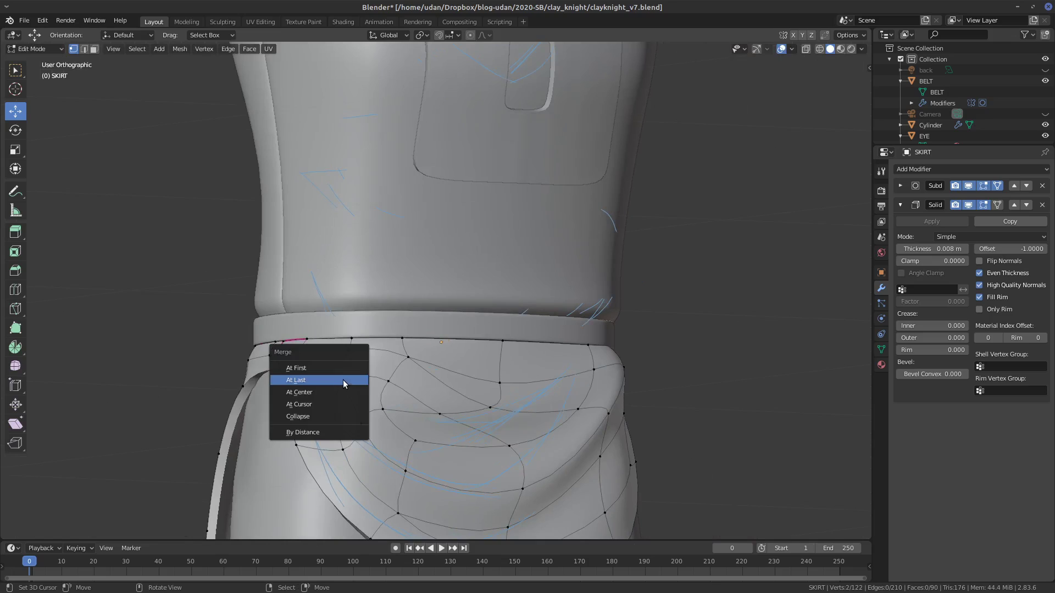
left_click(349, 378)
key("ctrl+z")
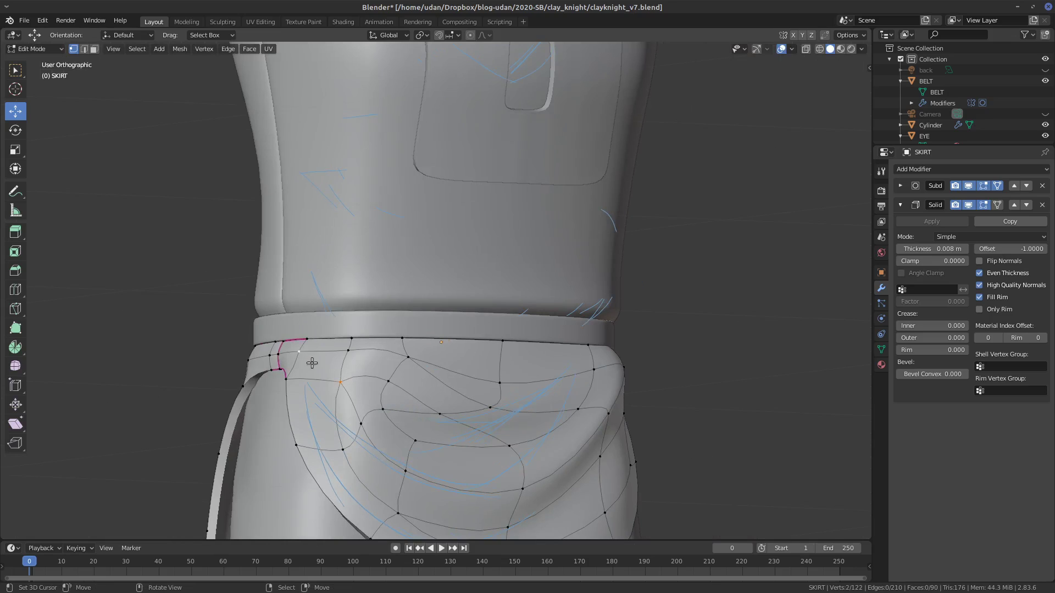
- Knife-cut an edge from the left fold's outer vertex to the upper side vertex near the hip seam
key("k")
left_click(340, 382)
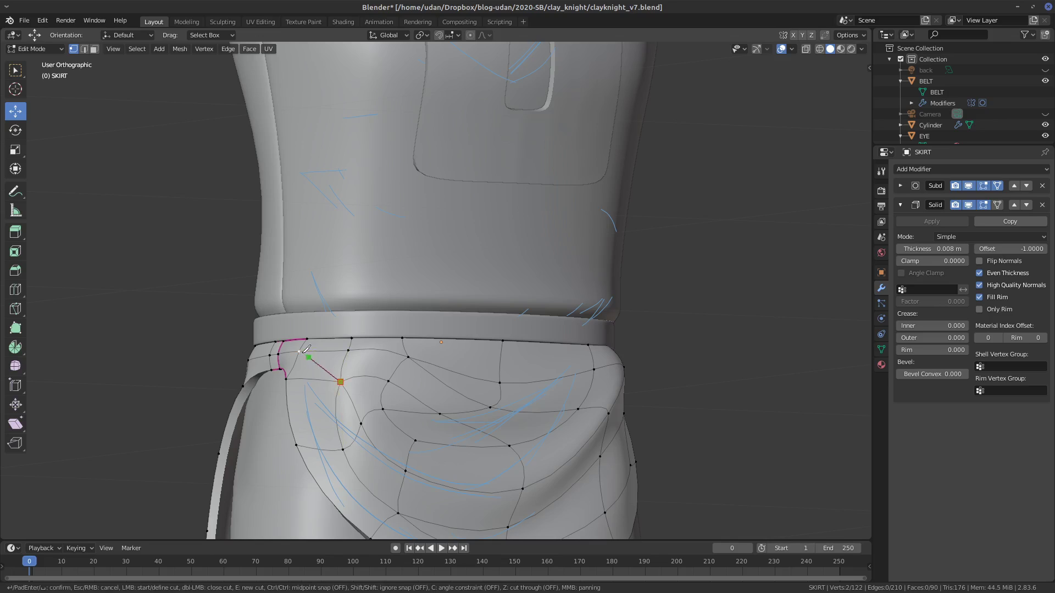
left_click(304, 353)
key("Return")
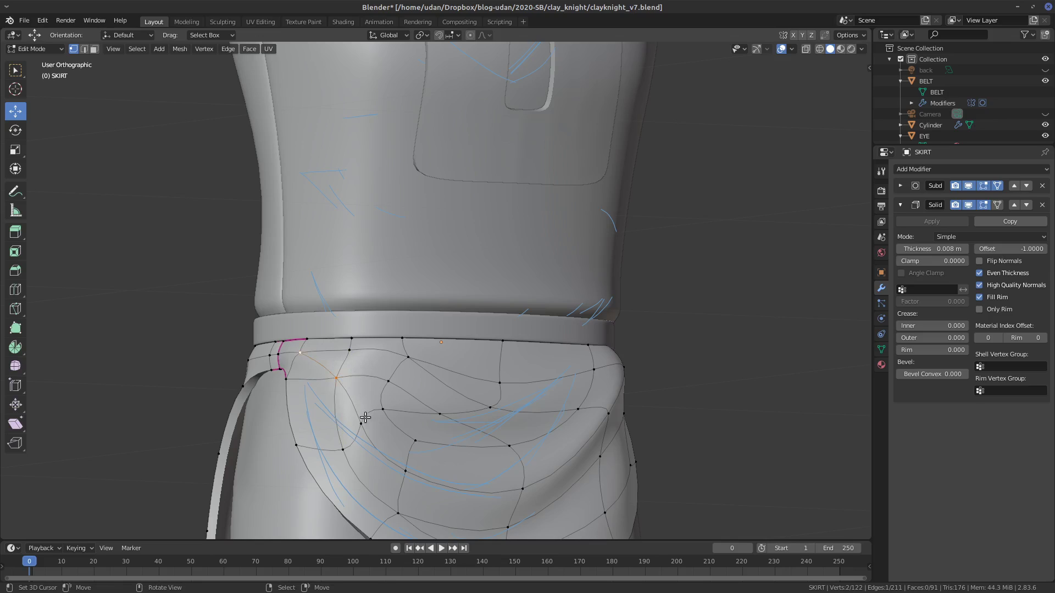
- Knife-cut an edge from the left fold's corner vertex up to the vertex below the belt
key("k")
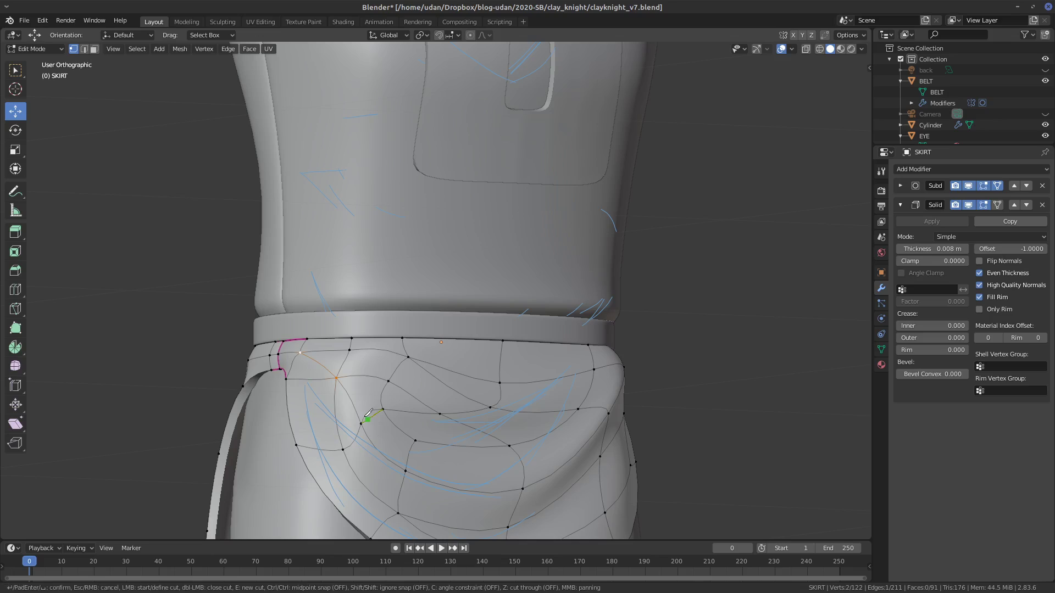
left_click(363, 417)
left_click(350, 350)
key("Return")
- Try joining the small triangle beside the new cut with its neighbour into one quad, then undo it
left_click(350, 372, "shift")
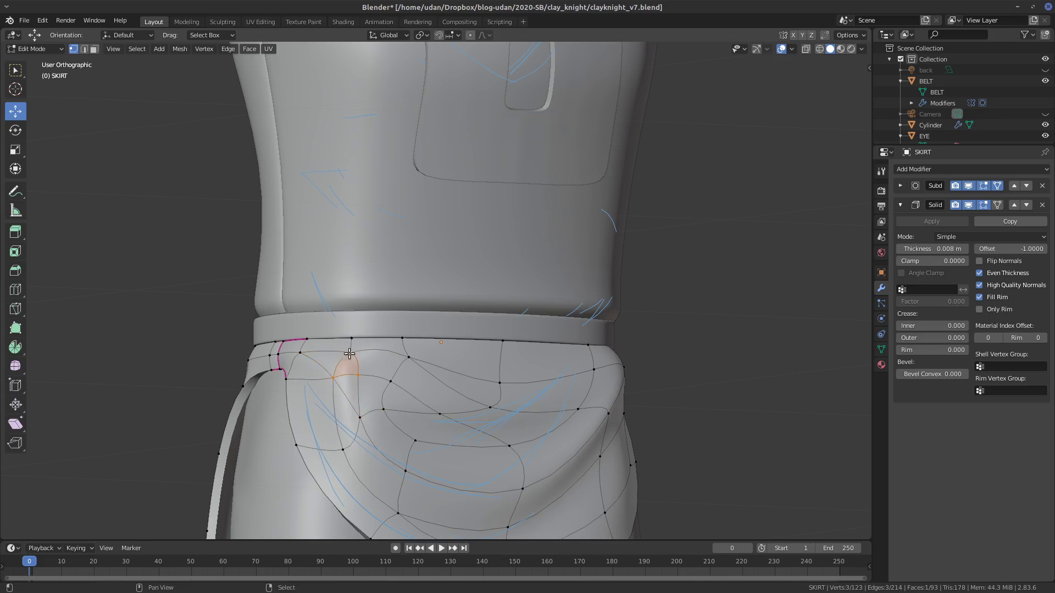
key("f")
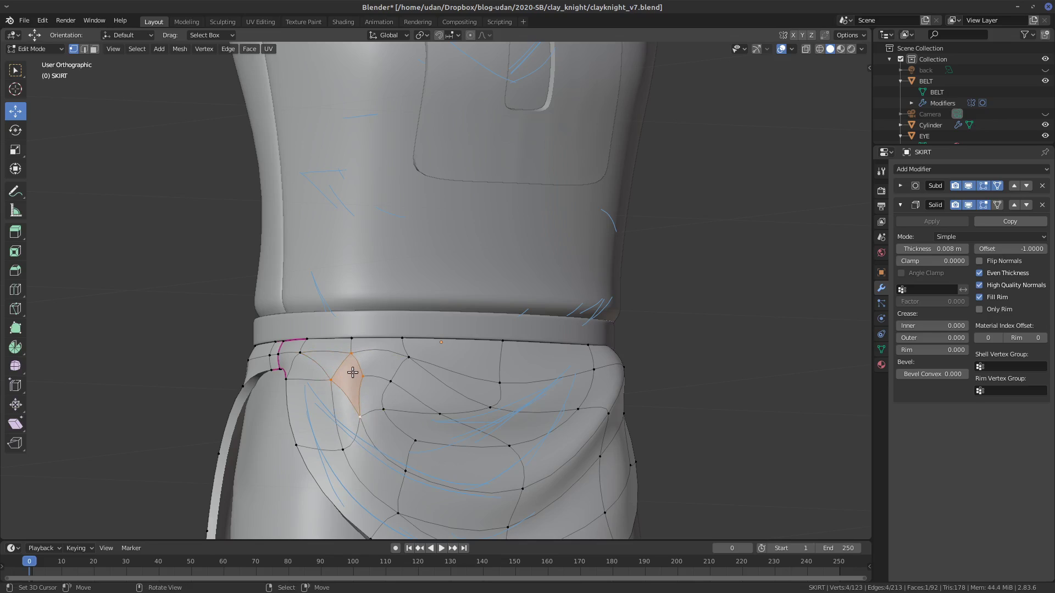
mouse_move(364, 355)
middle_mouse_down()
mouse_move(355, 347)
mouse_move(375, 359)
middle_mouse_up()
key("ctrl+z")
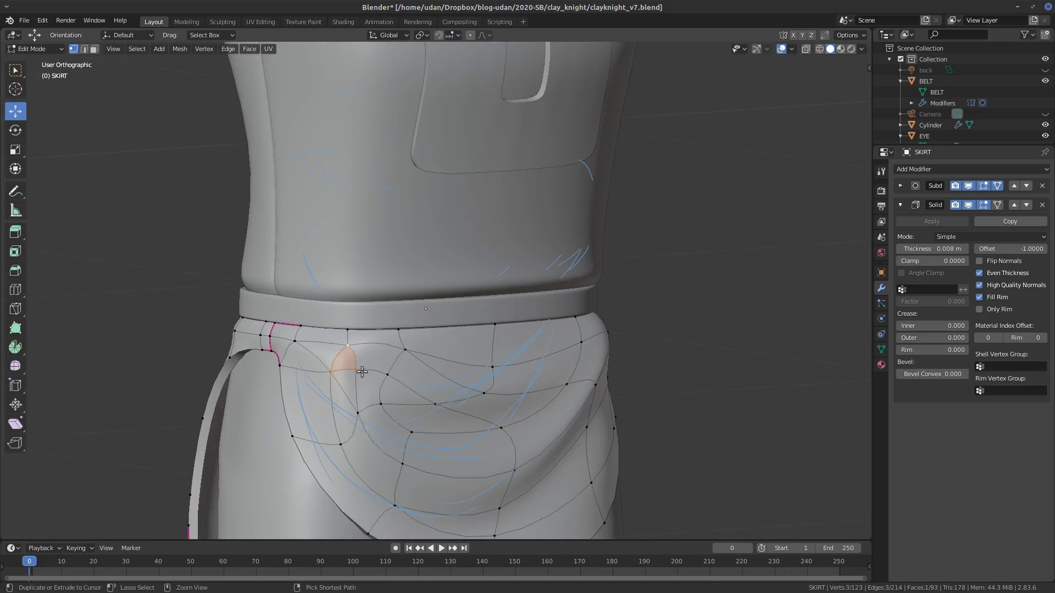
- Knife-cut an edge from the left fold's corner vertex across the side faces to the skirt's outer edge
left_click(357, 370)
left_click(331, 370, "shift")
left_click(295, 341, "shift")
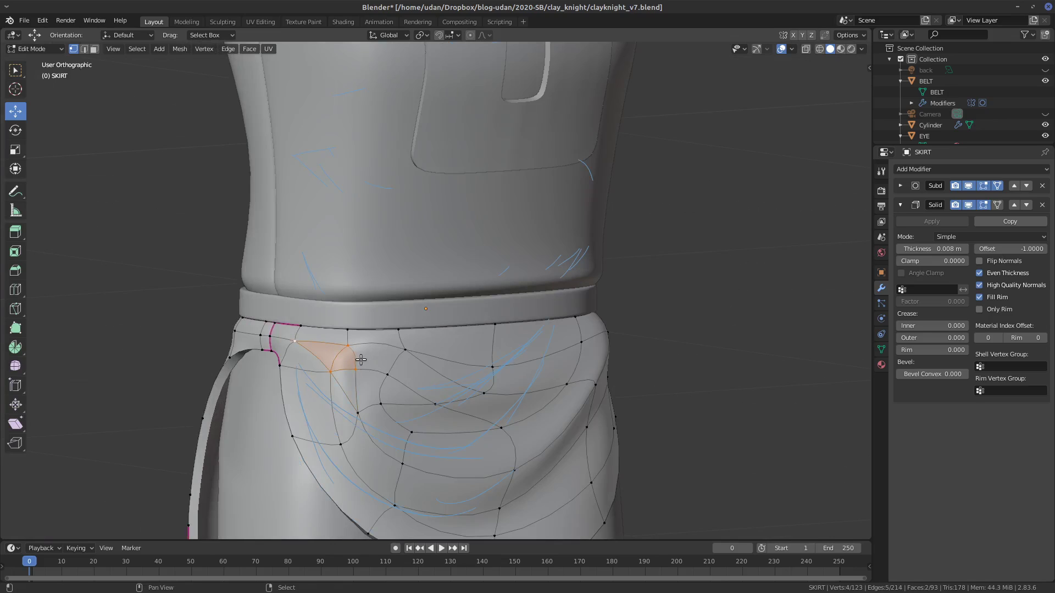
key("k")
left_click(358, 412)
key("ctrl")
left_click(293, 394)
key("Return")
- Convert the triangle pairs above the new cut at the left fold into quads
right_click(333, 404)
right_click(332, 370, "shift")
right_click(350, 366, "shift")
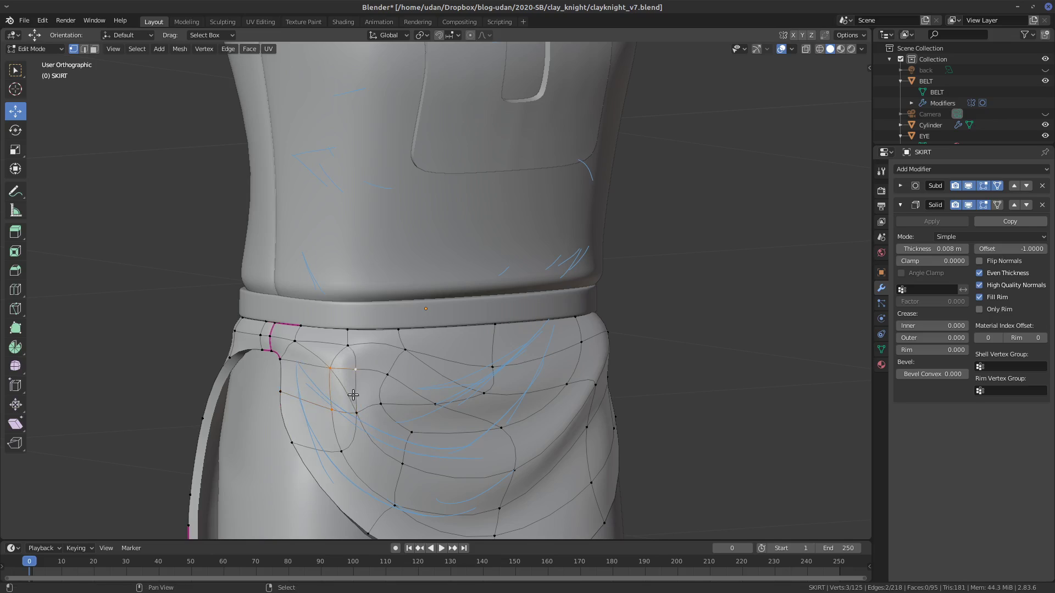
key("alt+j")
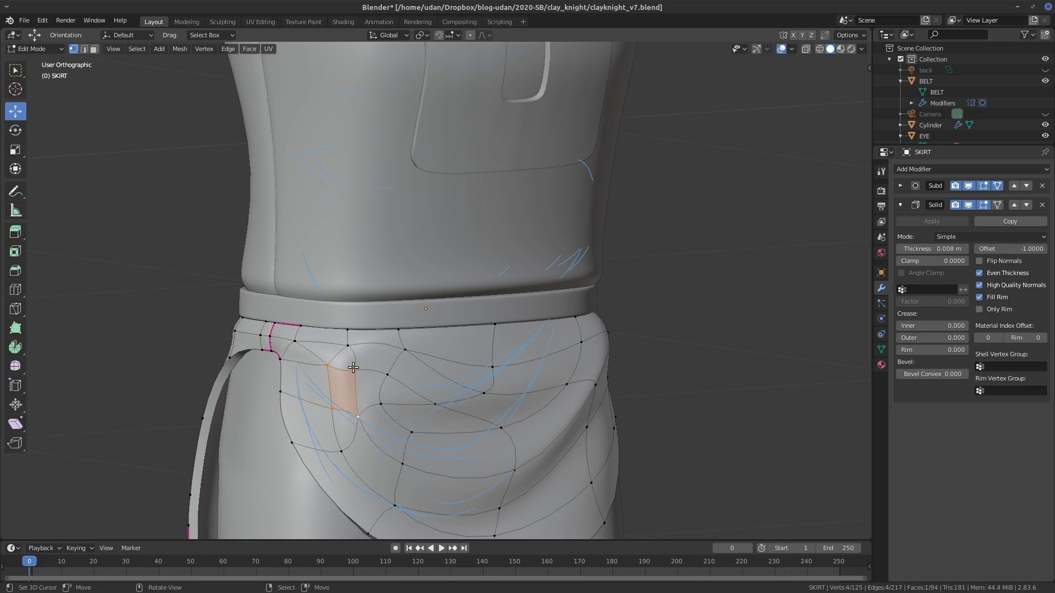
left_click(328, 344, "shift")
left_click(282, 358, "shift")
key("alt+j")
- Merge the two neighbouring vertices at the top of the left fold at their center
middle_click_drag(380, 352, 360, 364)
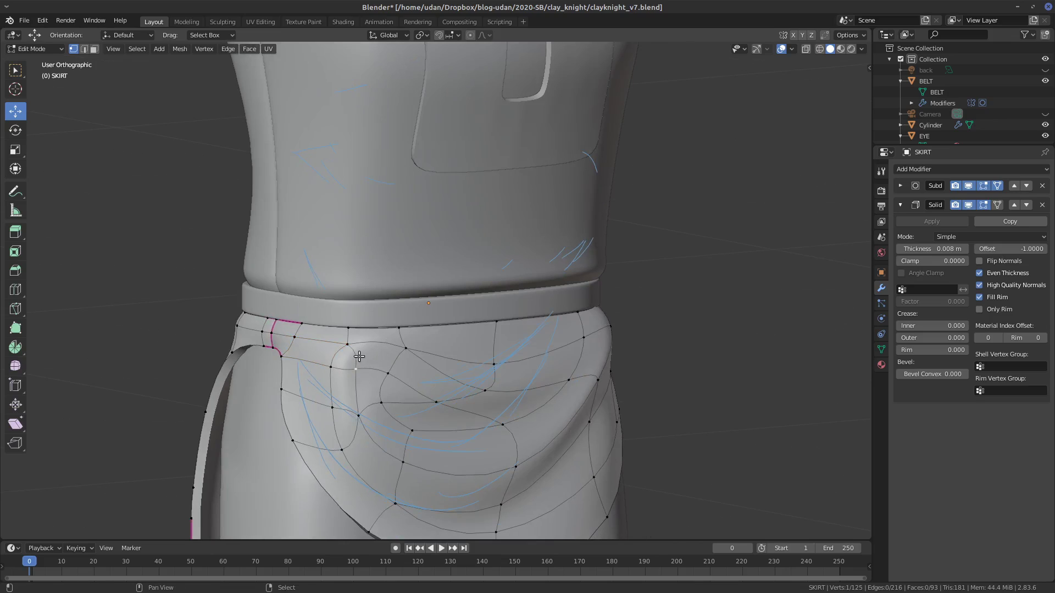
left_click(339, 366, "shift")
key("m")
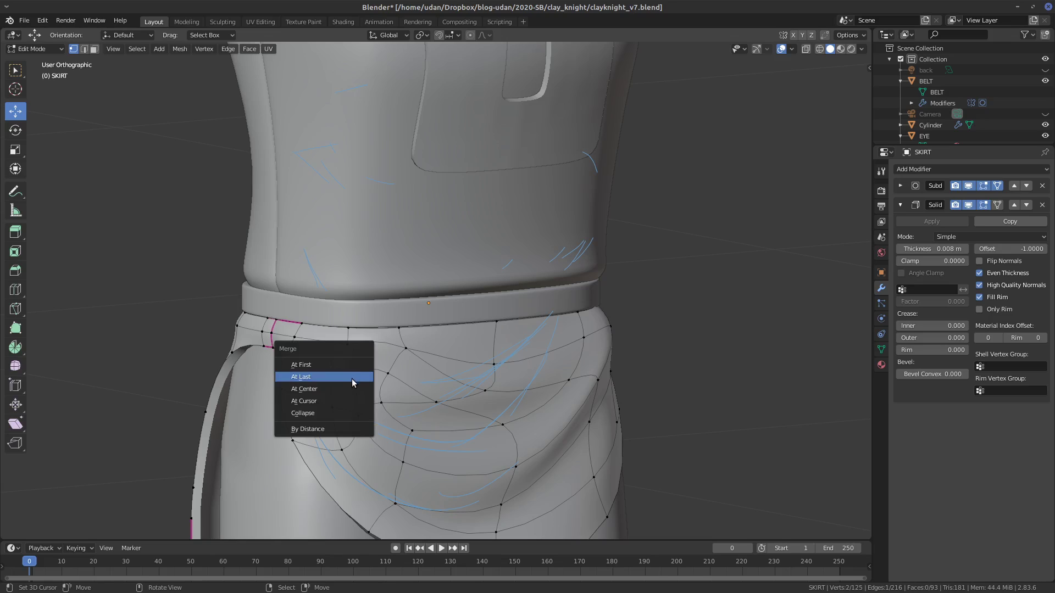
left_click(345, 388)
left_click_drag(365, 393, 330, 368, "alt")
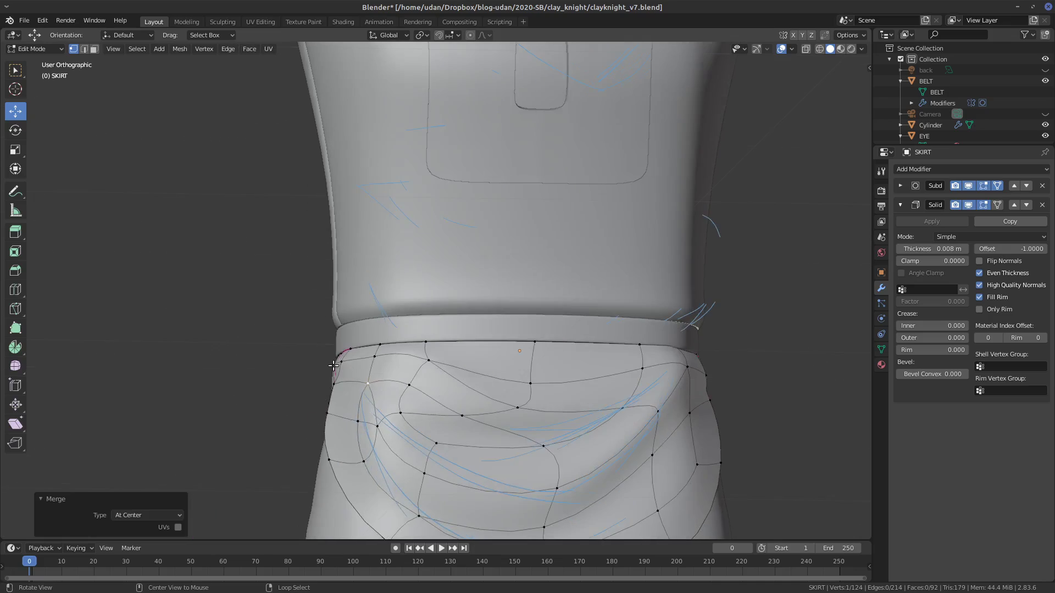
- Move the left fold's inner side vertex outward toward the skirt's side edge
left_click_drag(405, 373, 335, 379, "alt")
right_click(340, 372)
key("g")
key("g")
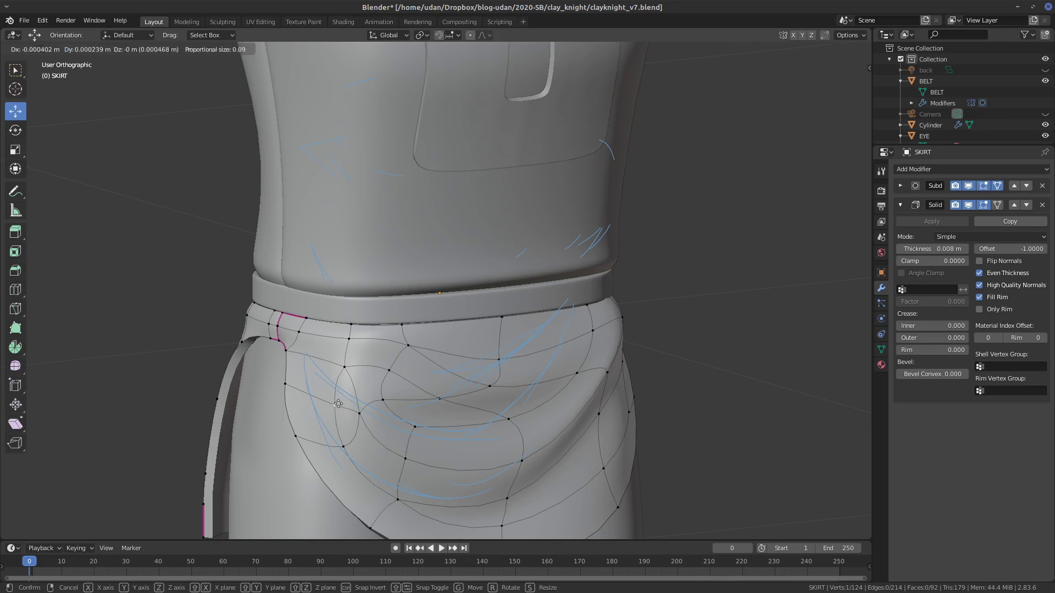
left_click(315, 394)
- Join the faces beside the left fold into one quad and check the skirt's shape in Object Mode
right_click(340, 362)
left_click(340, 445, "shift")
key("f")
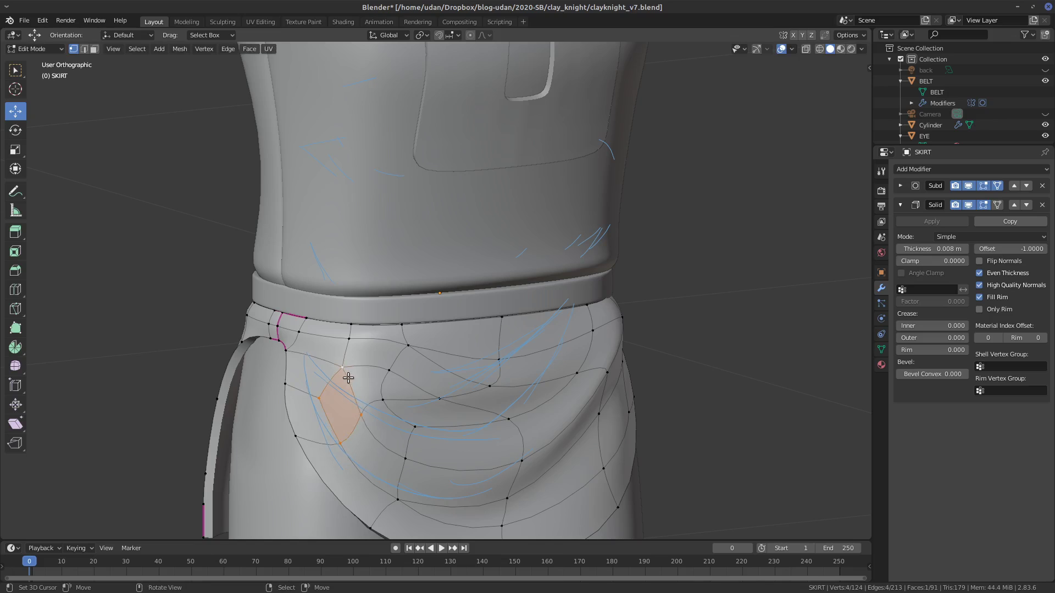
middle_click_drag(360, 377, 453, 276)
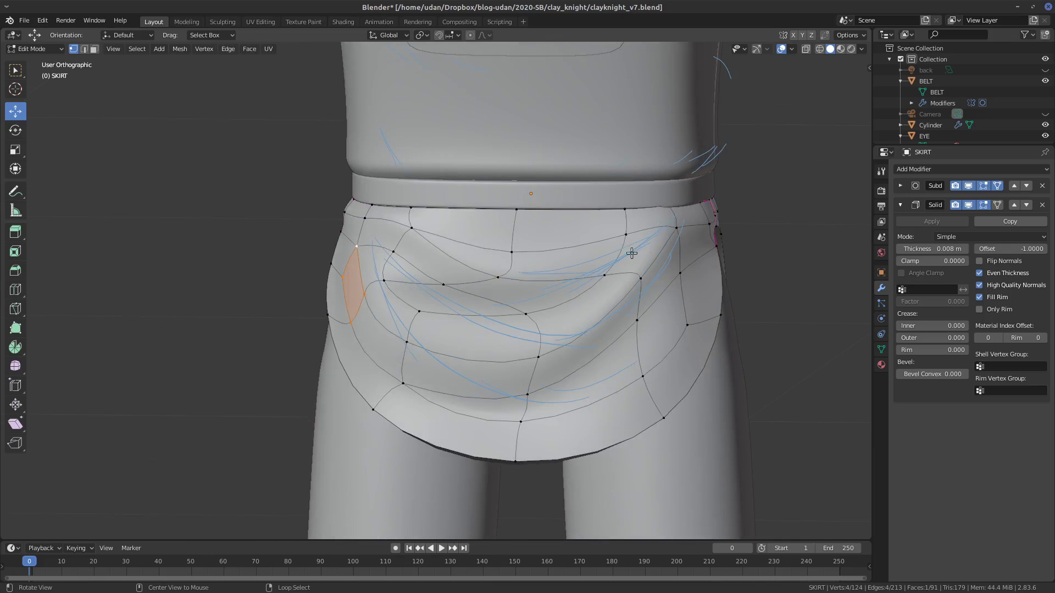
key("Tab")
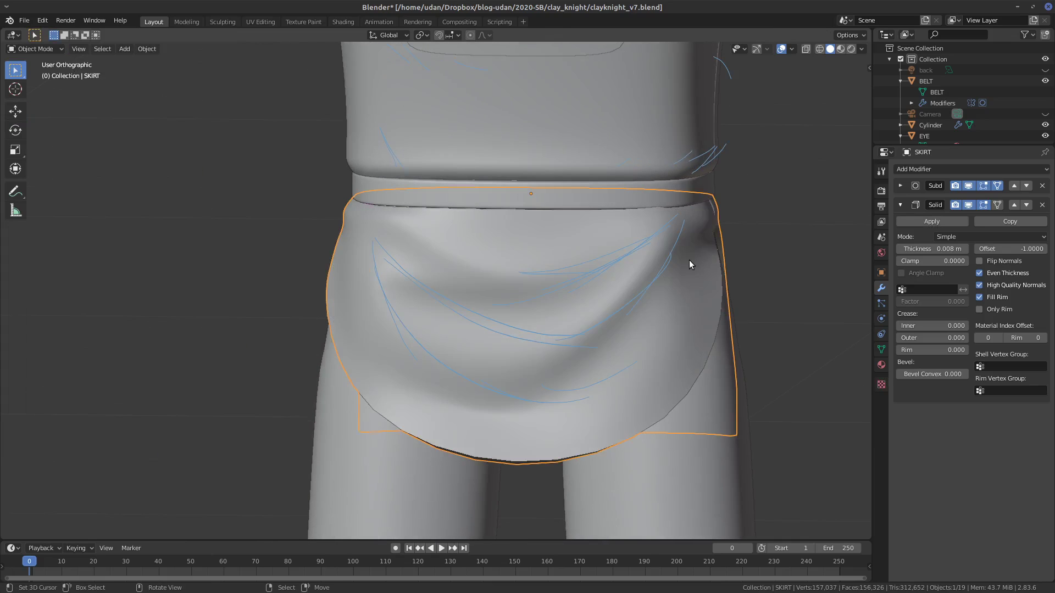
middle_click_drag(676, 270, 789, 264)
key("Tab")
- Slide the front panel's rim vertex next to the side seam toward the seam with a factor of 0.958
left_click_drag(254, 259, 355, 280, "alt")
left_click(343, 283)
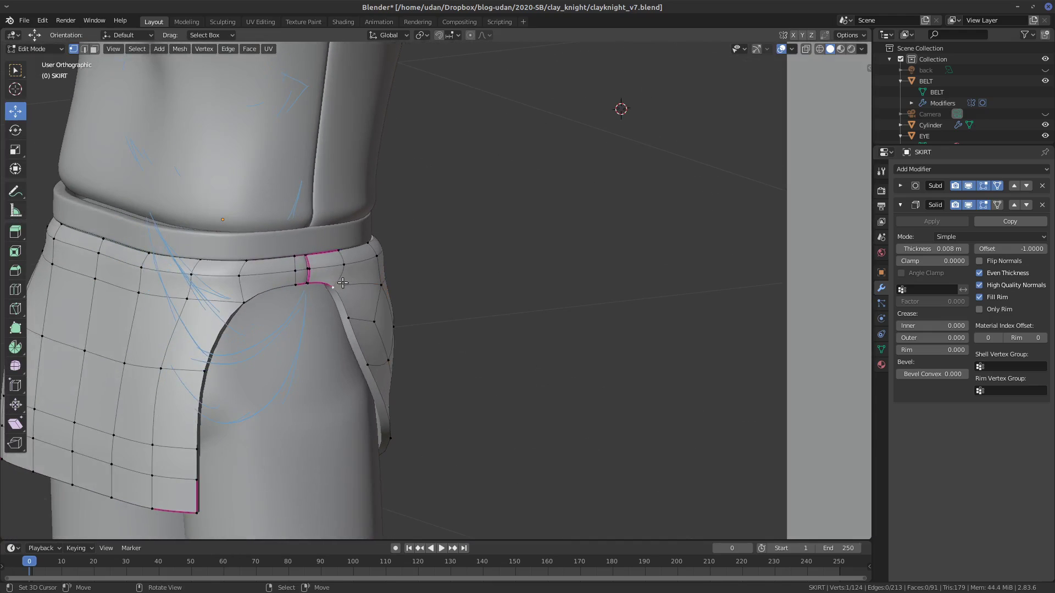
key("g")
key("g")
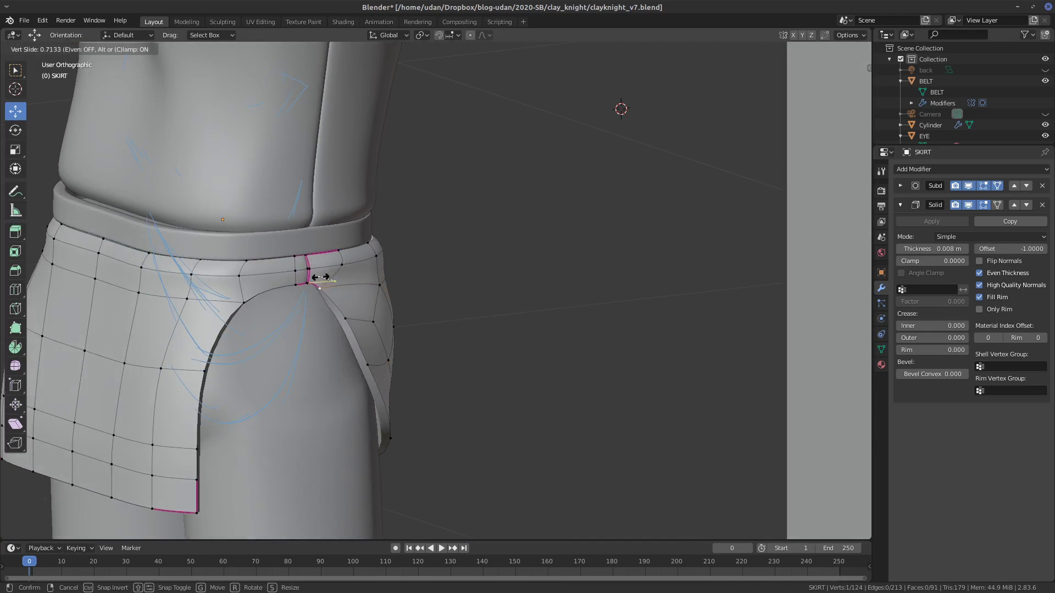
left_click(314, 279)
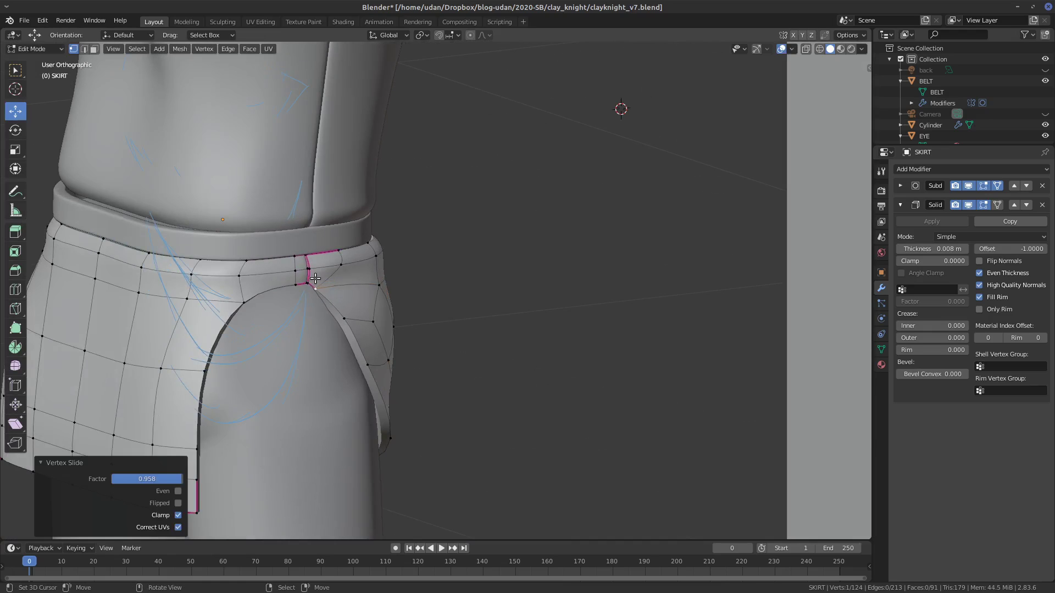
- Slide the matching rim vertex on the other side of the front panel toward its side seam
left_click_drag(407, 278, 320, 274, "alt")
middle_click_drag(482, 213, 704, 301)
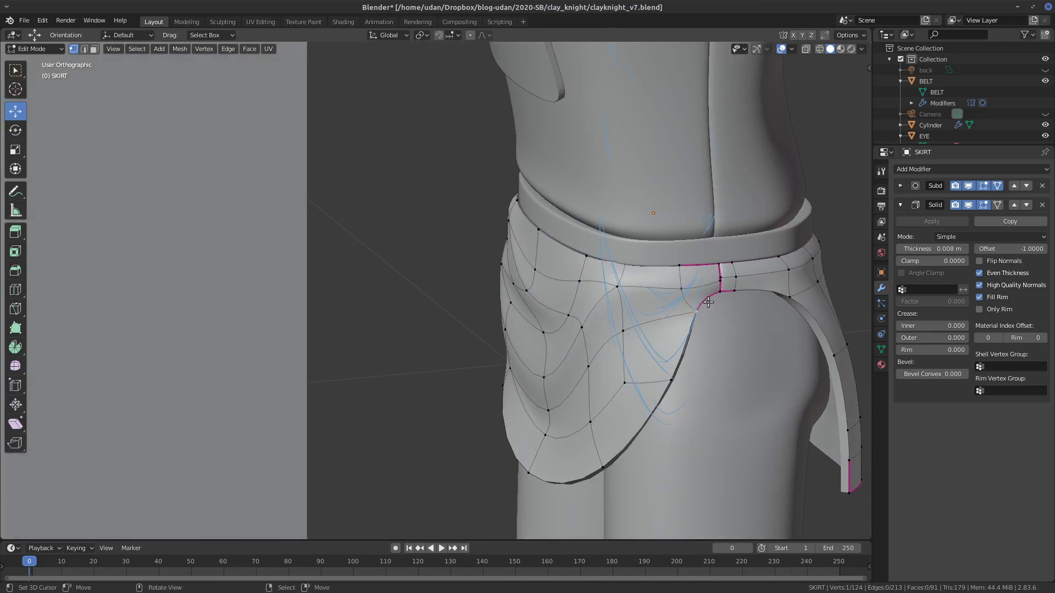
key("shift+v")
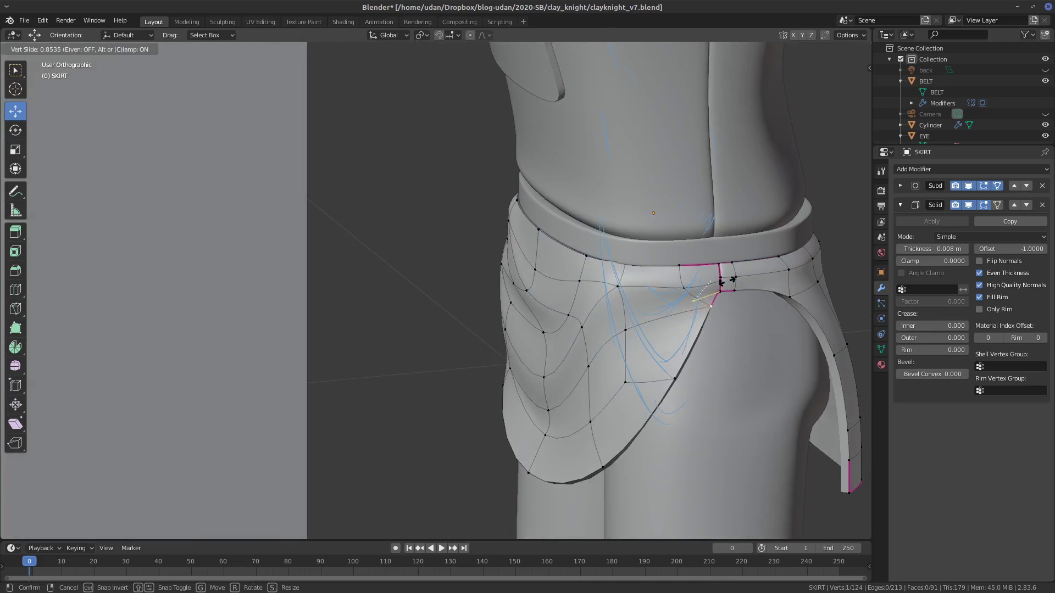
left_click(725, 281)
- In right view, slide and move the back panel's upper rim vertex down and toward the front
key("KP_1")
key("KP_3")
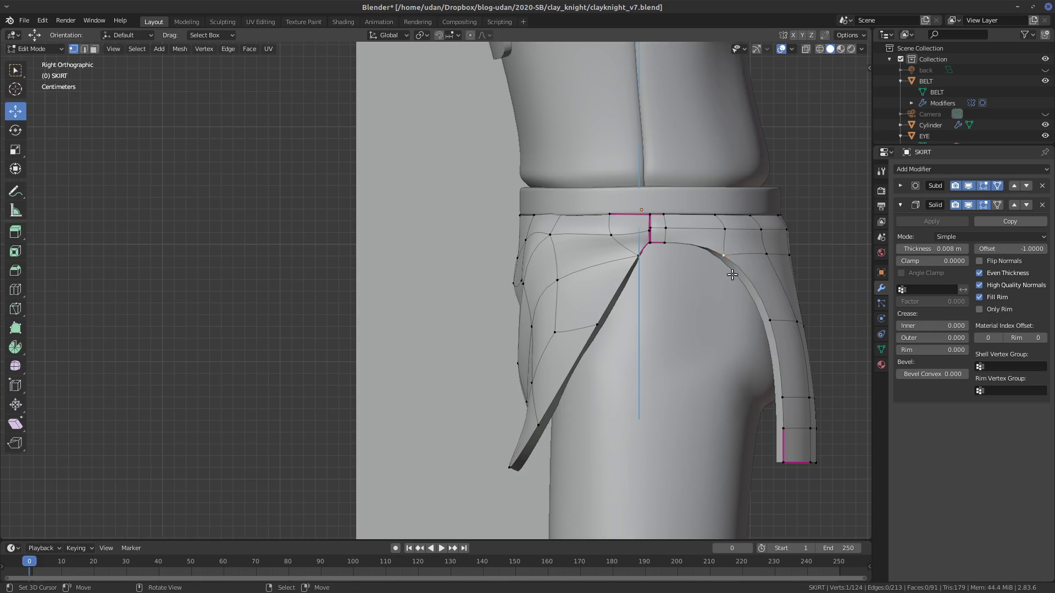
key("shift+v")
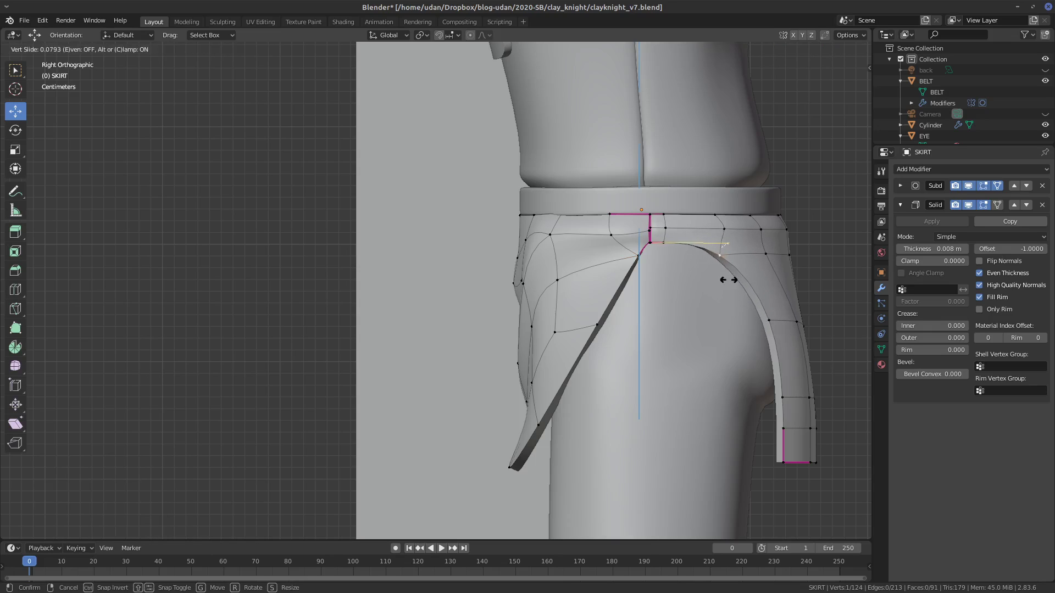
left_click(730, 279)
key("g")
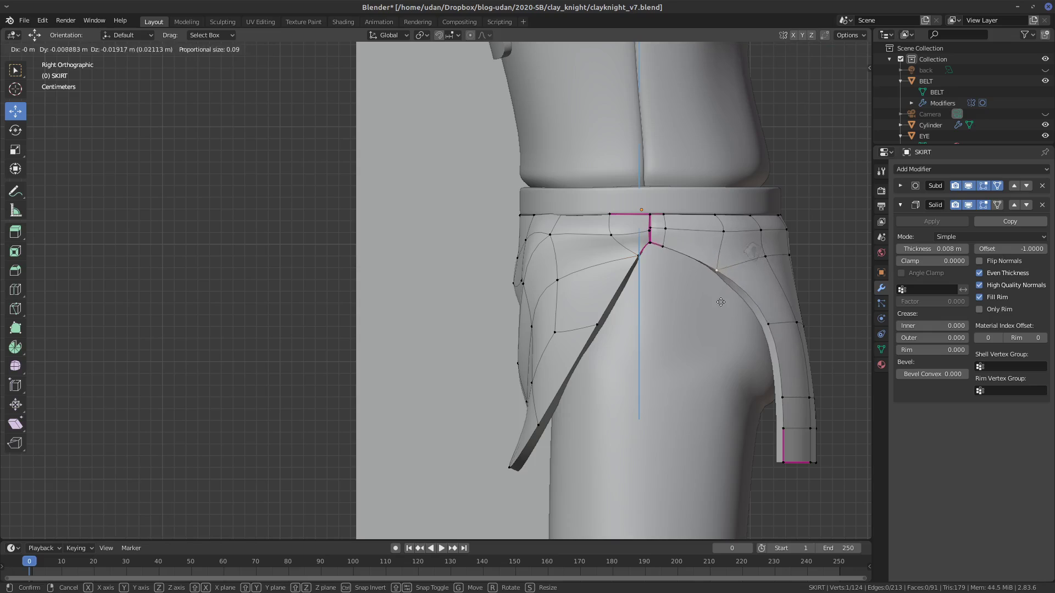
left_click(749, 269)
- Nudge the back panel's upper inner vertex and move the middle rim vertex down and toward the front
right_click(766, 255)
key("g")
left_click(774, 257)
right_click(770, 318)
key("g")
left_click(763, 335)
- Refine the back panel's upper and middle rim vertices and its upper inner vertex into a smoother curve
right_click(720, 271)
key("g")
left_click(714, 277)
right_click(759, 337)
key("g")
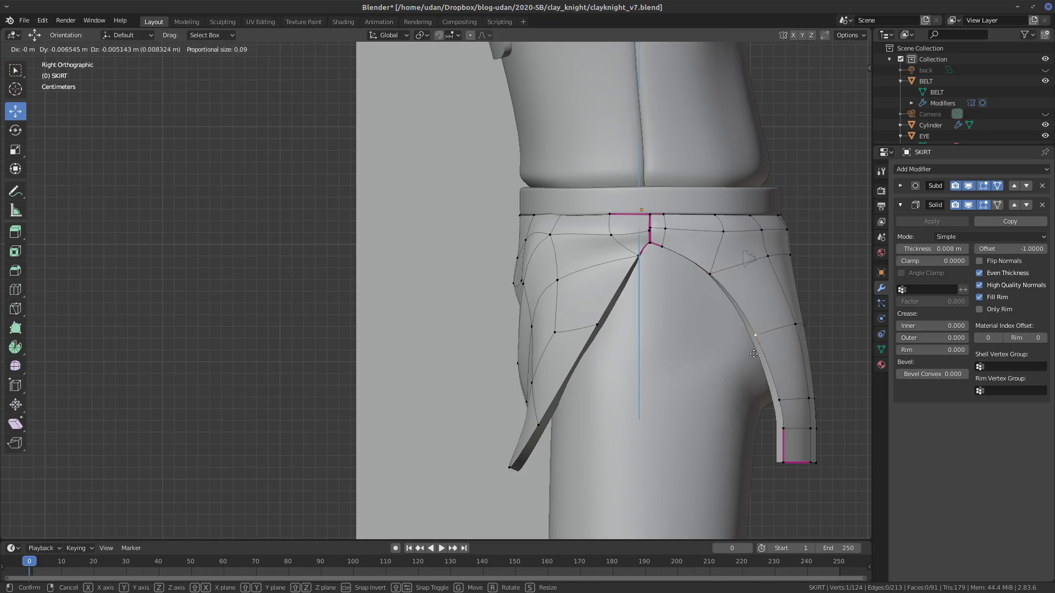
left_click(755, 339)
left_click(771, 269)
key("g")
left_click(776, 272)
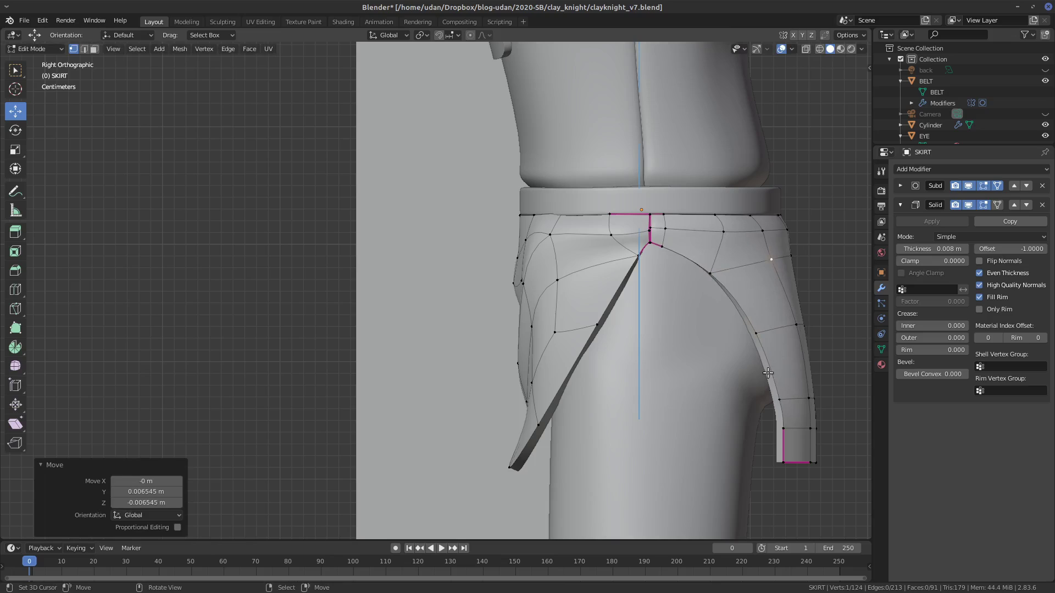
left_click(783, 462)
key("g")
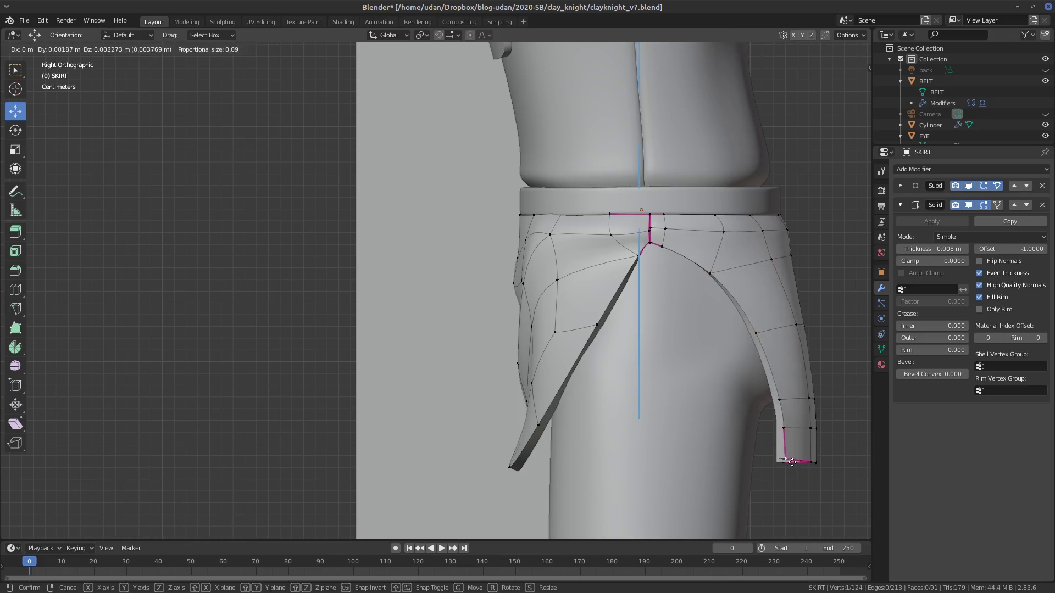
right_click(798, 458)
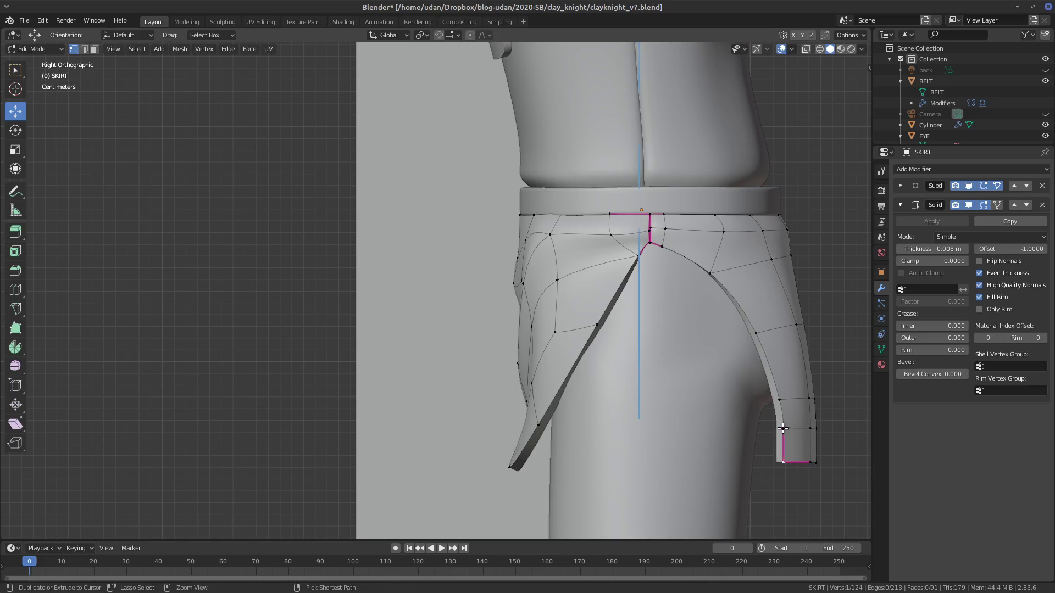
- Check the back panel from behind and undo the one-sided vertex moves along its rim
key("ctrl+KP_1")
key("ctrl+KP_2")
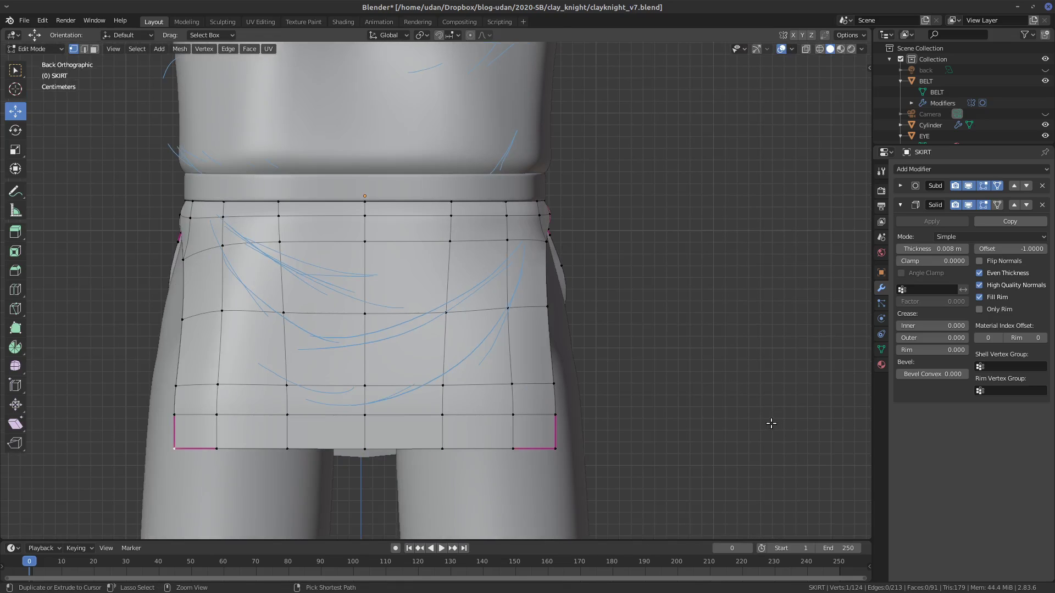
key("ctrl+KP_3")
key("ctrl+KP_1")
middle_click_drag(669, 358, 787, 358)
key("ctrl+z")
key("ctrl+z")
key("ctrl+z")
key("ctrl+z")
key("ctrl+z")
key("ctrl+z")
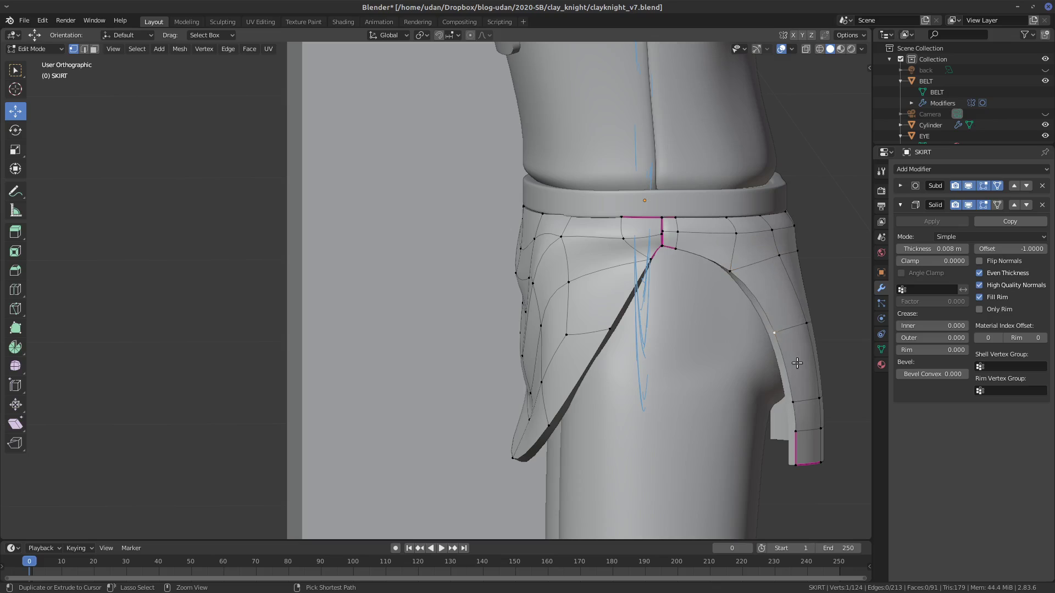
key("ctrl+z")
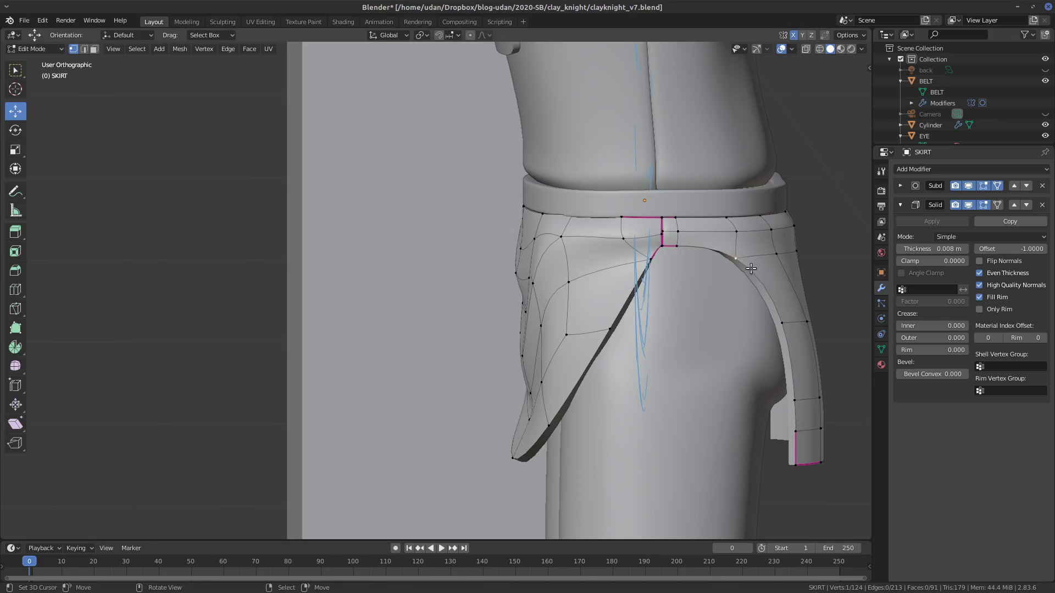
- With X mirroring on, move the back panel's two upper rim vertices down in right view, curving the side opening
key("KP_1")
key("KP_3")
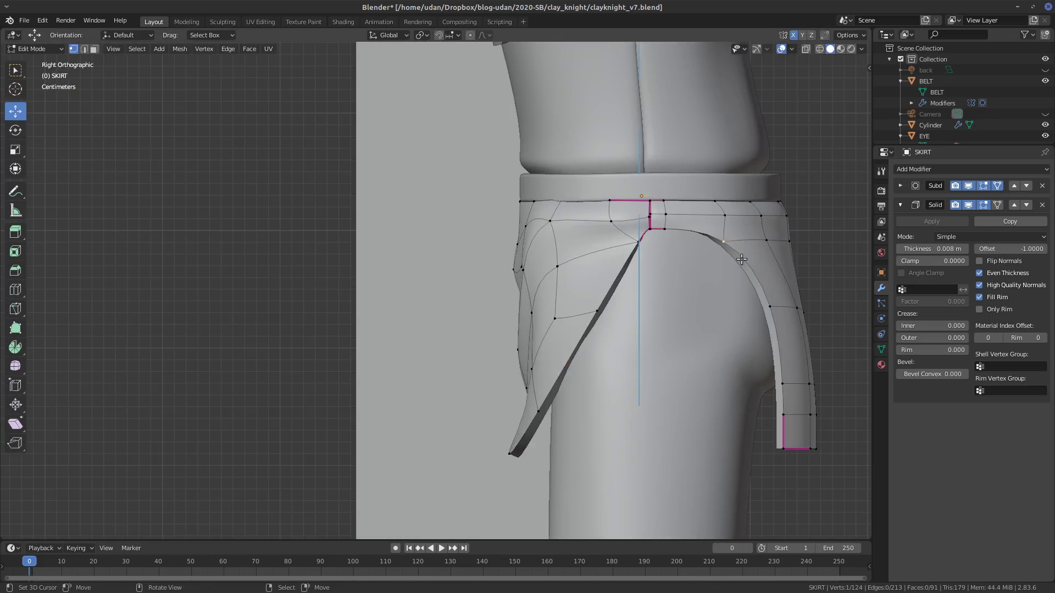
left_click_drag(730, 256, 712, 278)
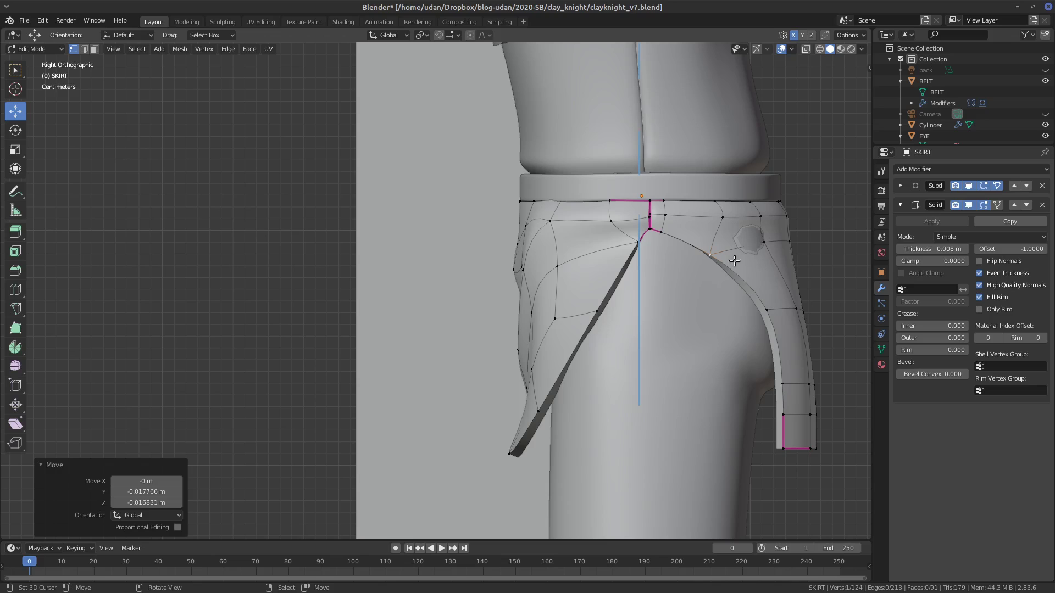
right_click(674, 231)
key("g")
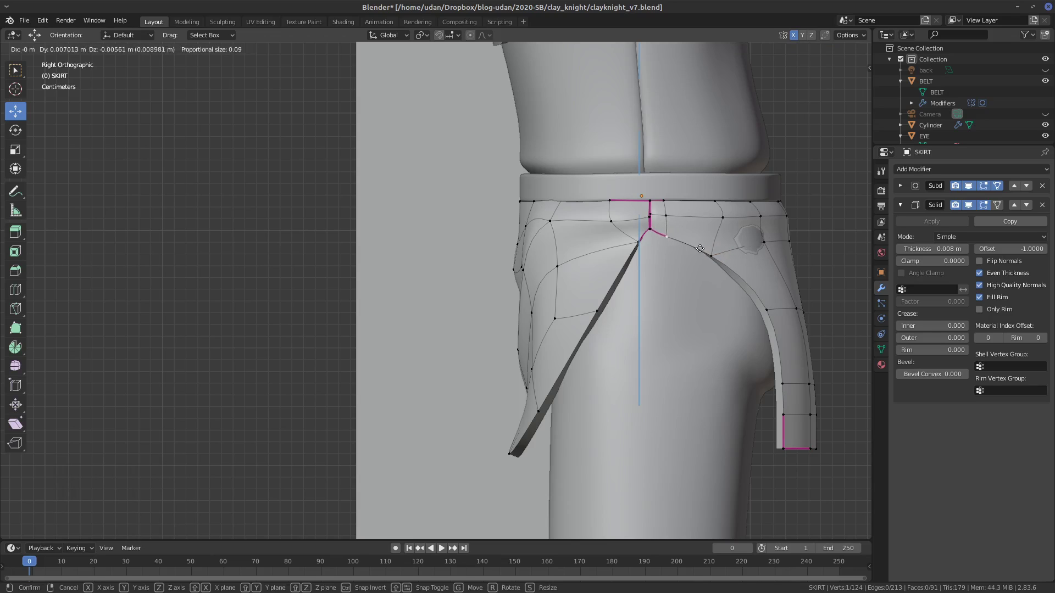
left_click(709, 249)
right_click_drag(715, 250, 713, 253)
- Move the back panel's middle and lower rim vertices toward the front in right view
right_click_drag(769, 306, 751, 318)
left_click_drag(780, 385, 779, 421)
right_click_drag(779, 421, 776, 423)
right_click_drag(774, 394, 773, 397)
- Nudge the back panel's upper inner vertices and the vertices below the belt to even out their spacing
right_click(789, 301)
right_click_drag(767, 245, 787, 245)
right_click_drag(725, 224, 731, 221)
right_click(785, 201)
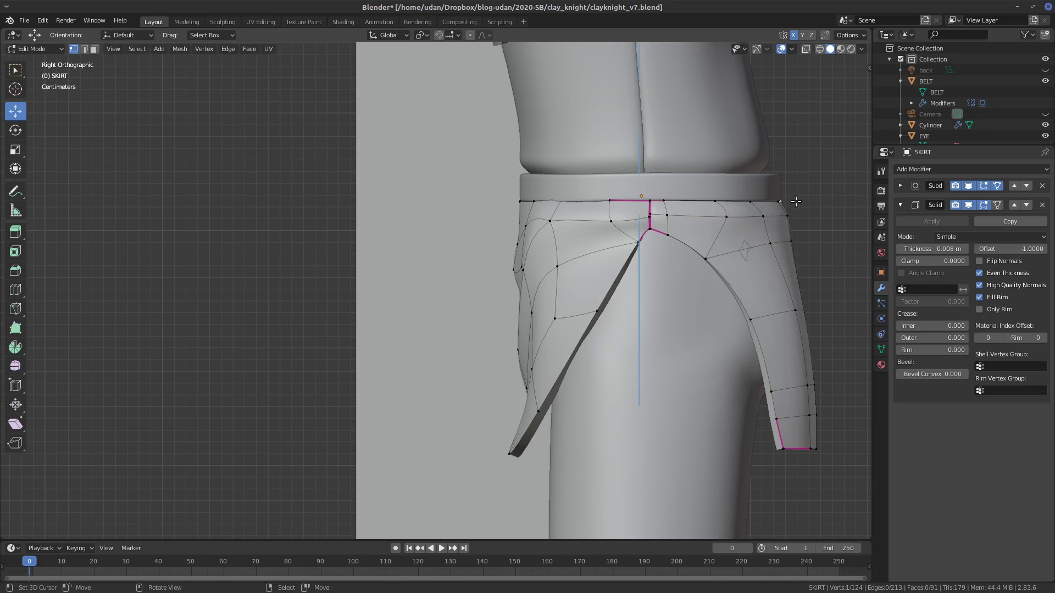
left_click_drag(783, 201, 791, 206)
left_click_drag(784, 252, 786, 255)
right_click_drag(786, 255, 786, 255)
- Adjust the back panel's middle and lower vertices slightly to smooth the side profile in right view
right_click_drag(796, 243, 796, 247)
right_click_drag(801, 318, 789, 325)
right_click_drag(771, 252, 777, 254)
left_click_drag(777, 254, 777, 254)
left_click_drag(749, 320, 749, 320)
right_click(777, 397)
right_click_drag(785, 411, 802, 395)
left_click_drag(801, 394, 806, 417)
- Move the lower three vertices of the back panel's center column along Y by -0.021764 m
middle_click_drag(822, 414, 602, 405)
middle_click_drag(514, 425, 502, 308, "shift")
middle_click_drag(218, 383, 443, 345, "shift")
left_click(379, 328, "shift")
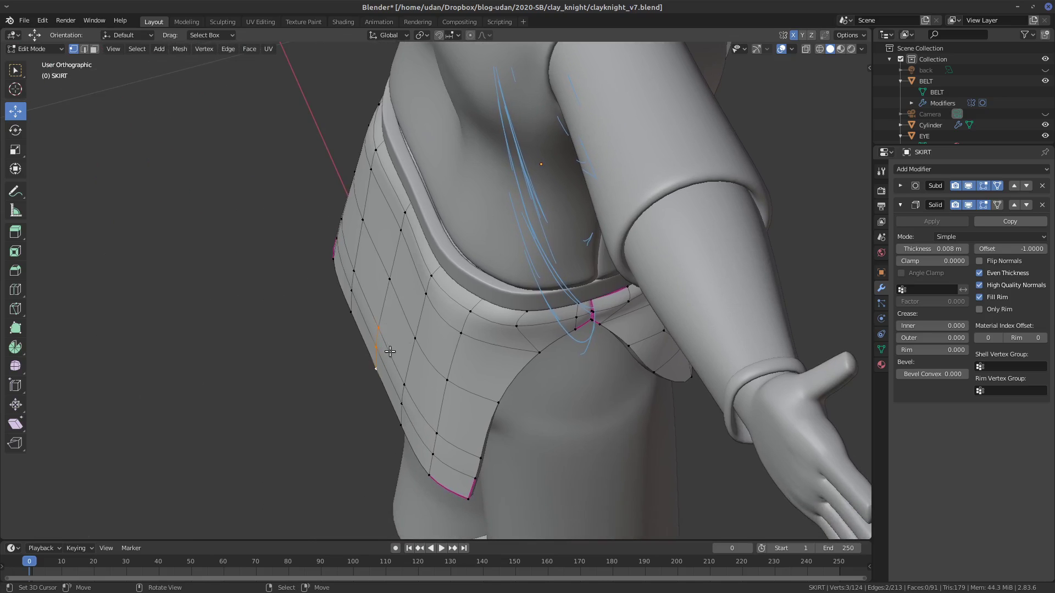
key("g")
key("y")
left_click(415, 347)
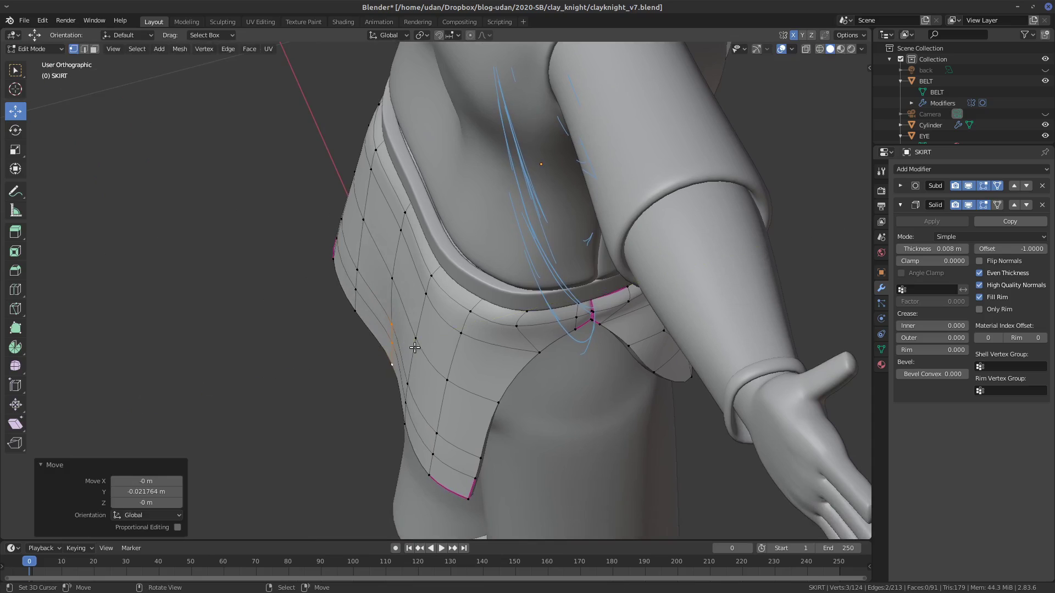
- Examine the skirt's back panel and front folds from behind, from the front and at an angle against the sketched fold lines
right_click(412, 387, "alt")
middle_click_drag(419, 389, 633, 251)
key("KP_1")
key("ctrl+KP_1")
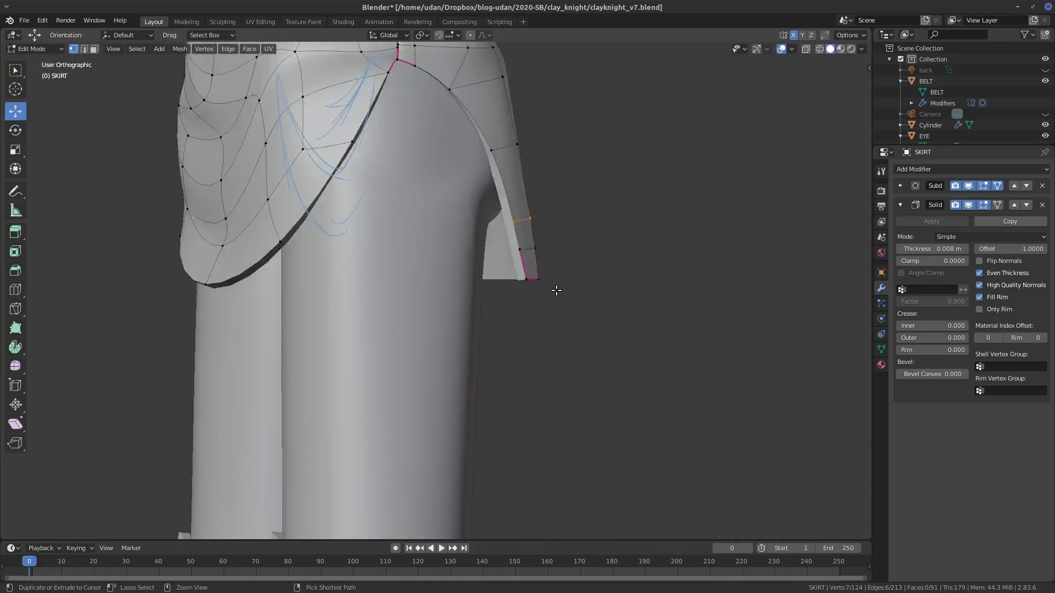
middle_click_drag(576, 297, 569, 389, "shift")
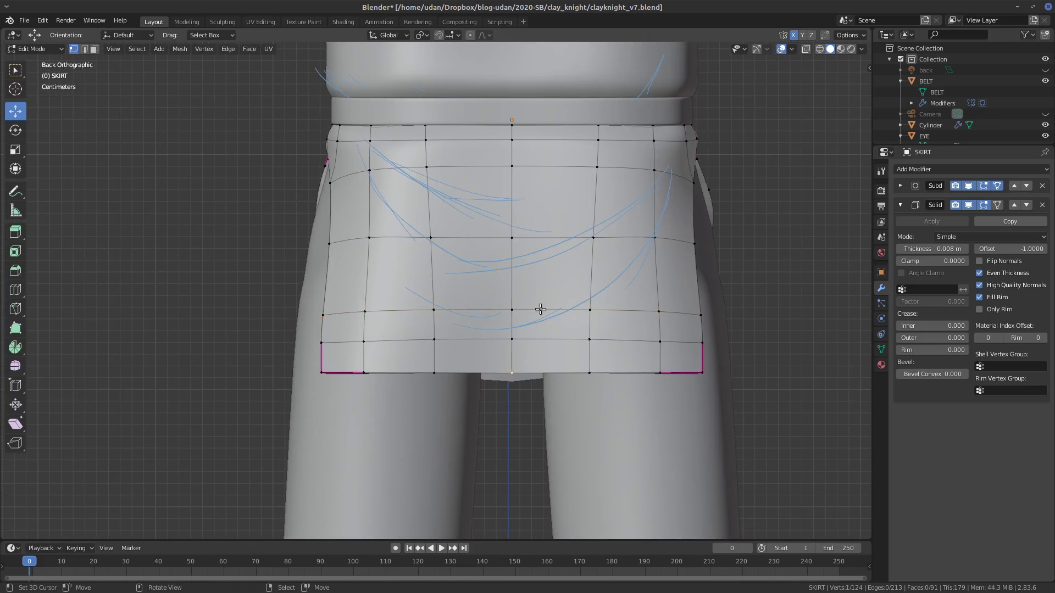
middle_click_drag(522, 374, 610, 335)
key("KP_1")
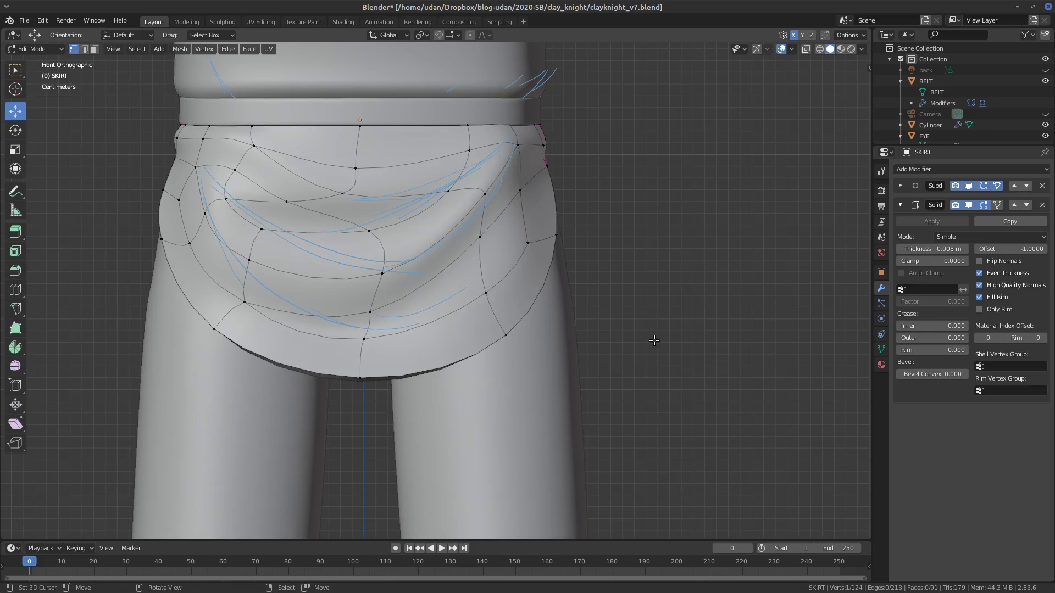
key("ctrl+KP_1")
middle_click_drag(667, 284, 625, 317)
key("Tab")
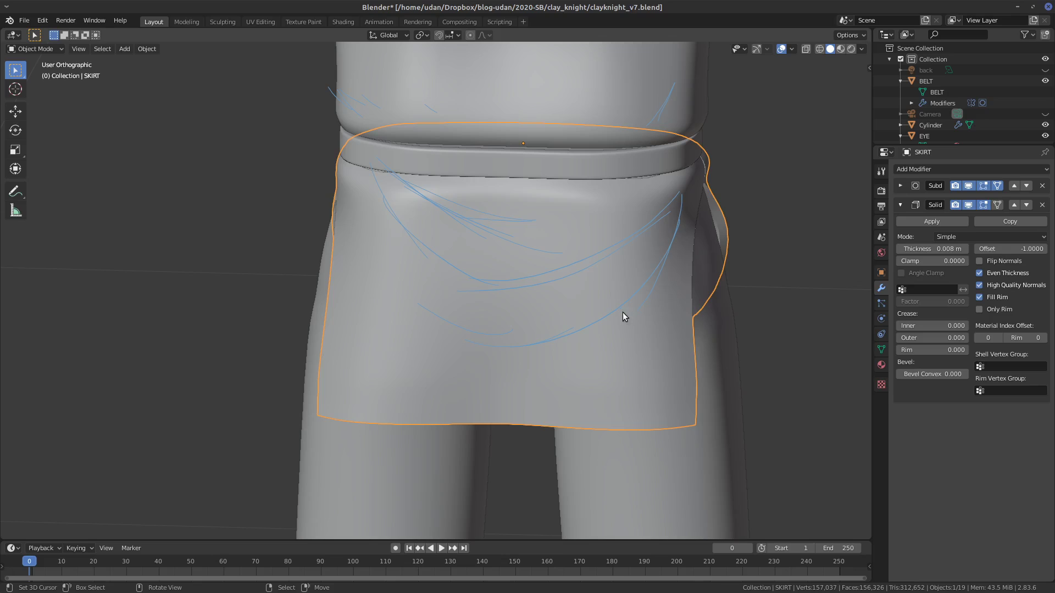
- Lower the back panel's inner center-column vertices with proportional editing in back view so the rows sag along the sketched folds
key("ctrl+KP_1")
key("Tab")
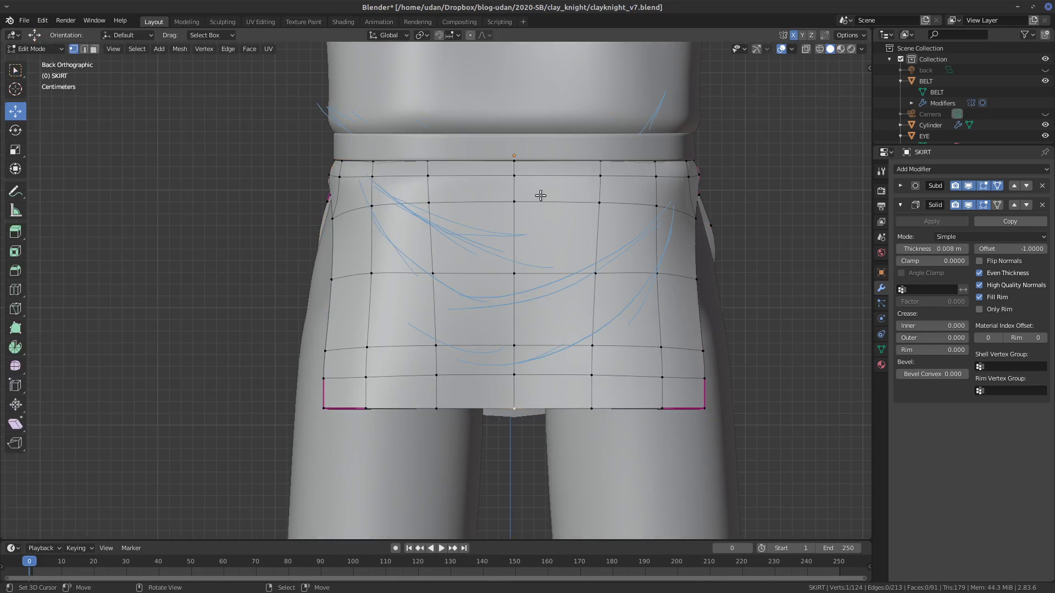
key("g")
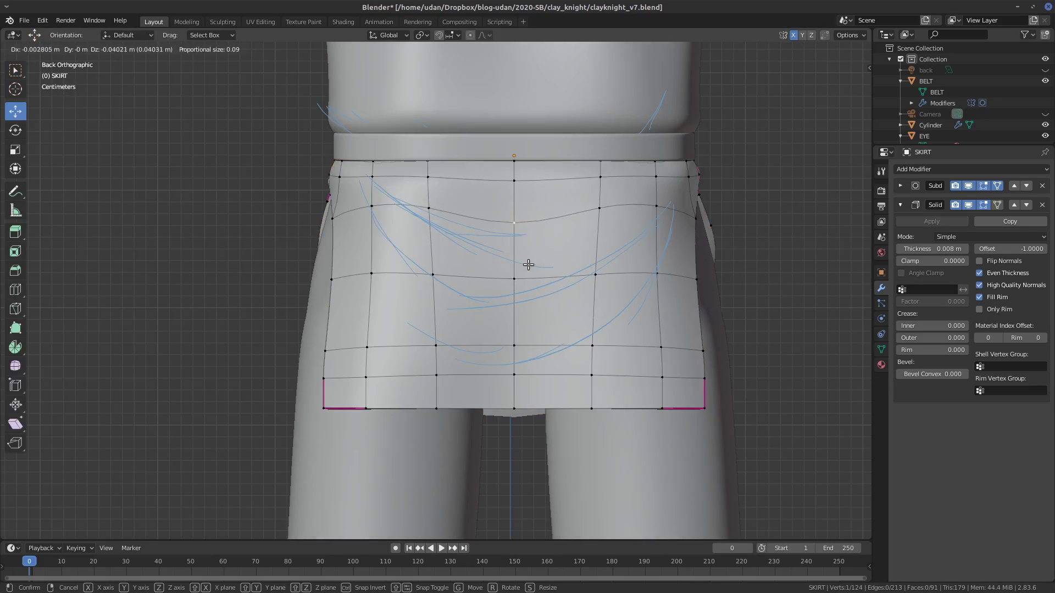
left_click(521, 223)
left_click(521, 276)
key("g")
left_click(522, 327)
left_click(513, 350)
key("g")
left_click(514, 365)
left_click(514, 379)
key("g")
left_click(519, 397)
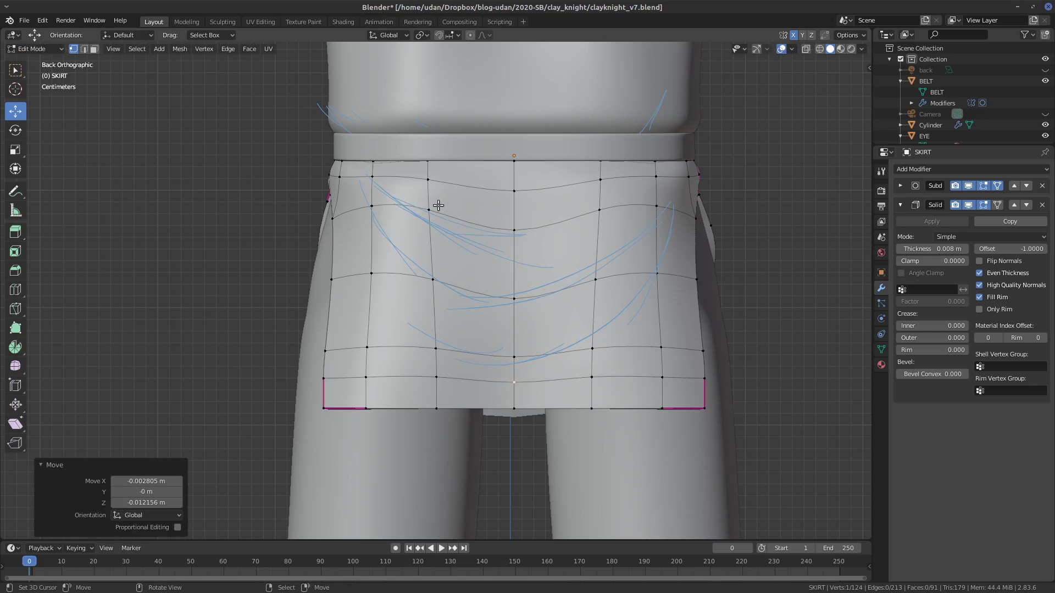
- Symmetrically spread the upper two vertices of the columns flanking the back panel's center outward
left_click(437, 183)
key("g")
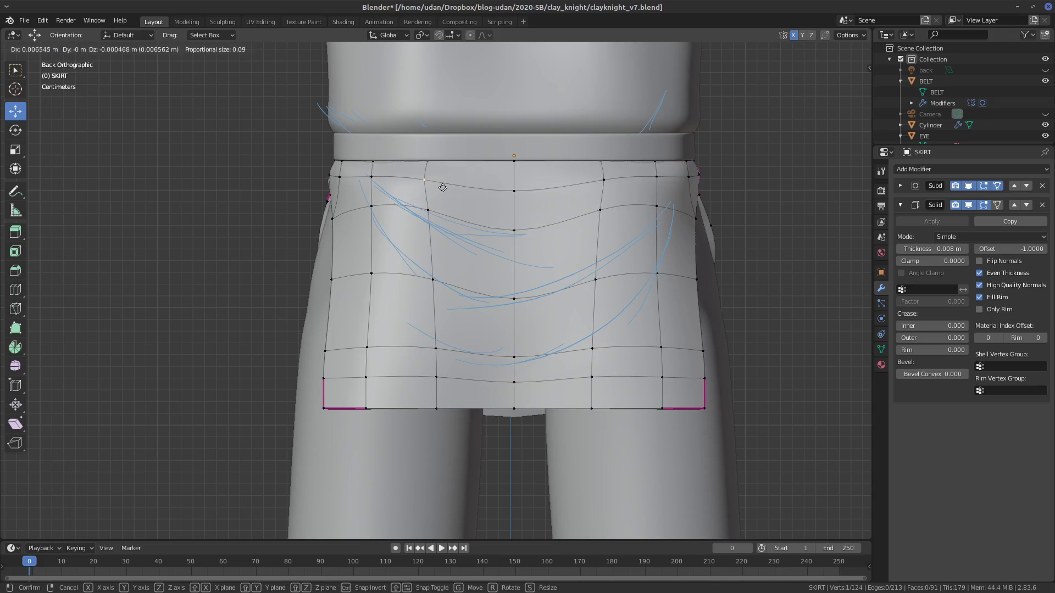
left_click(440, 189)
left_click(608, 180)
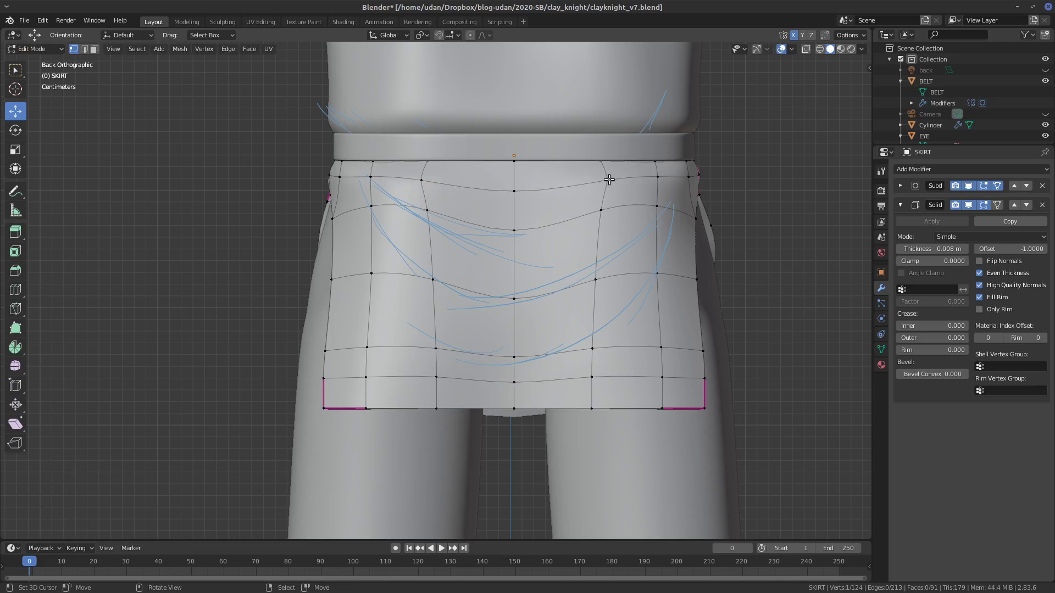
right_click(606, 214)
key("g")
left_click(630, 220)
- Pull the lower three inner vertices of the columns flanking the back panel's center inward and slightly down
right_click(599, 294)
key("g")
left_click(592, 307)
left_click(587, 345)
key("g")
left_click(567, 347)
left_click(591, 378)
key("g")
left_click(585, 389)
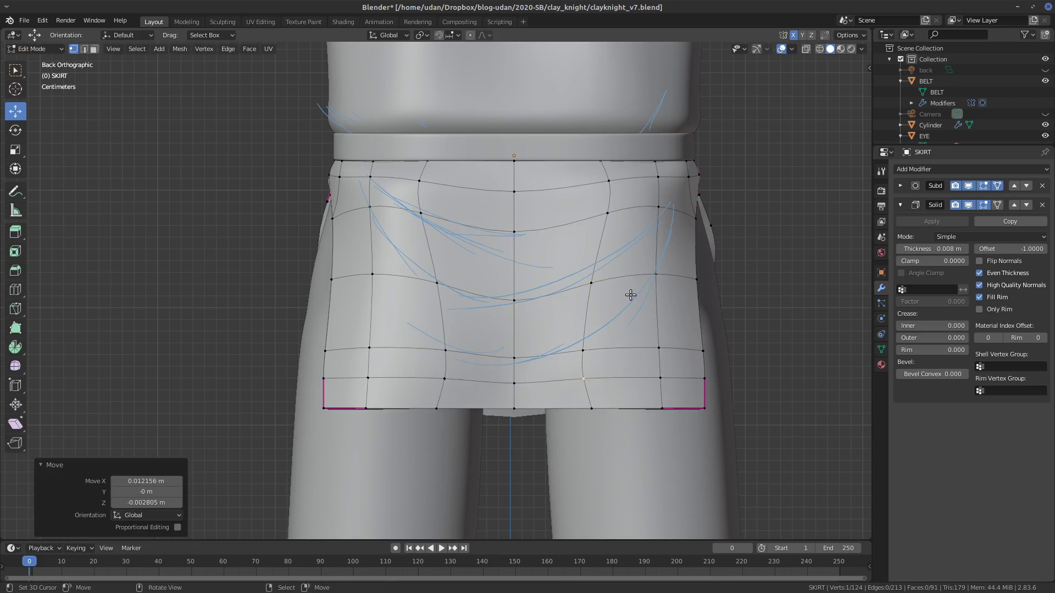
key("Tab")
key("Tab")
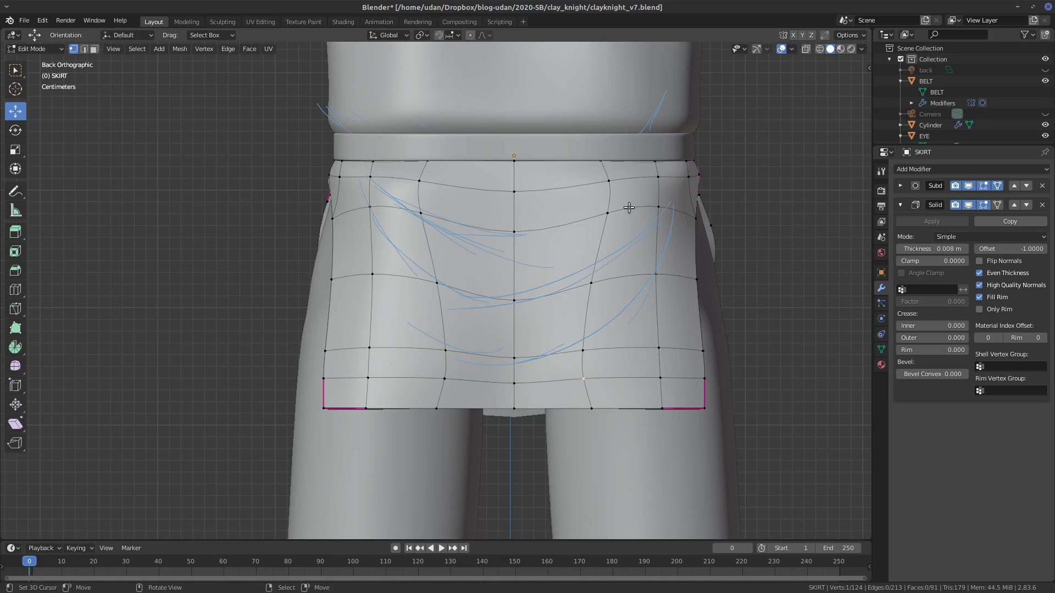
- With X mirroring off, lower the second-row vertices on the back panel's right half to follow the sketched fold
left_click(607, 214)
key("g")
left_click(614, 239)
key("g")
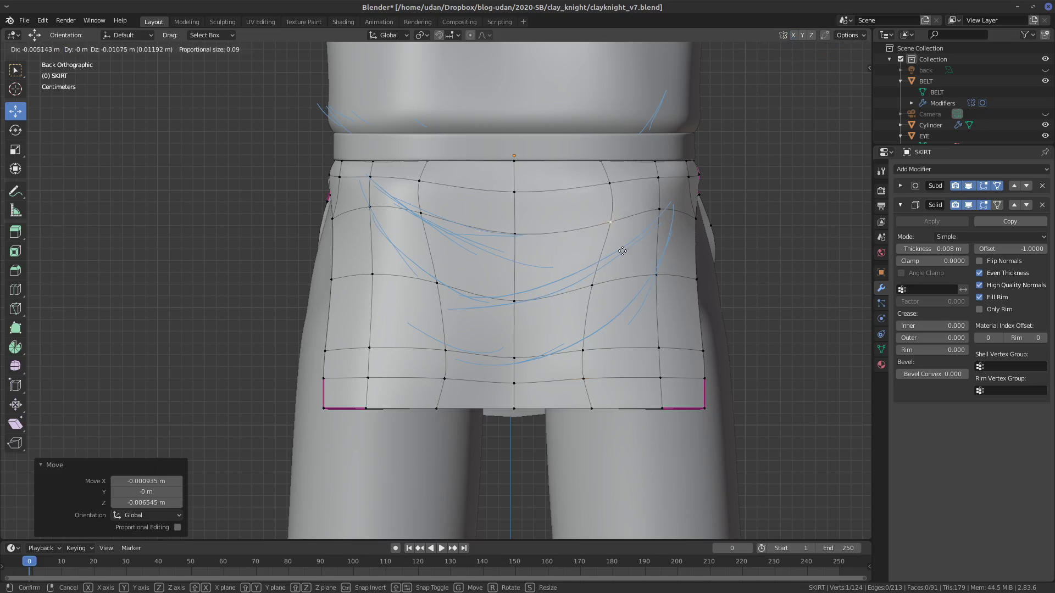
left_click(620, 251)
left_click(528, 237)
left_click_drag(653, 220, 649, 224)
left_click_drag(656, 246, 688, 229)
left_click(620, 230)
key("g")
left_click(613, 236)
- Move the center vertex in the row just below the belt by -0.006078 m in X and 0.007013 m in Z
left_click(518, 194)
key("g")
left_click(533, 186)
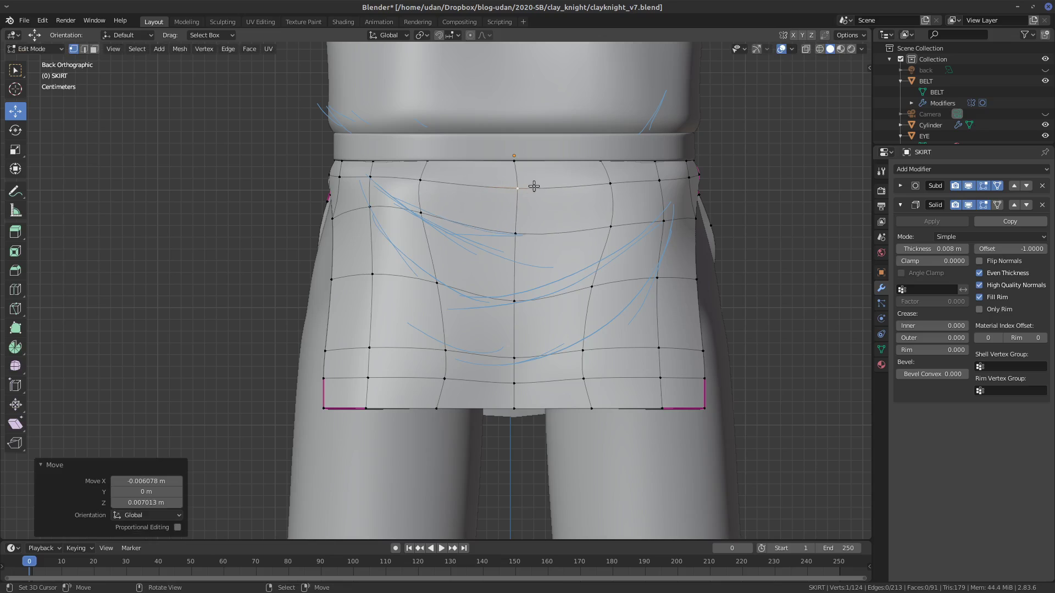
- Knife a diagonal edge across the back panel's upper left face, from the row below the belt to the second row
left_click(373, 204)
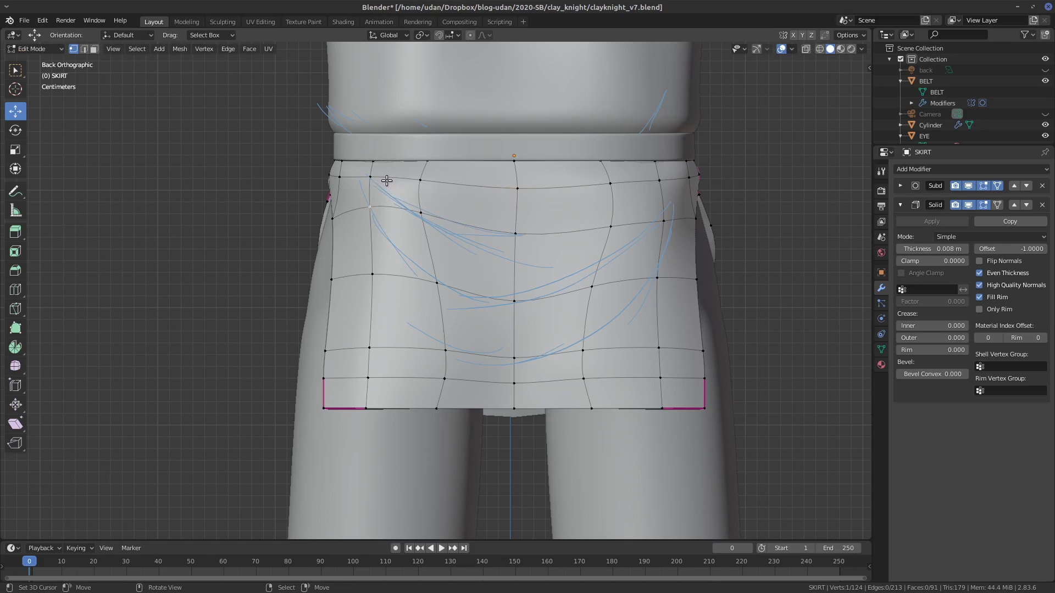
key("k")
left_click(371, 177)
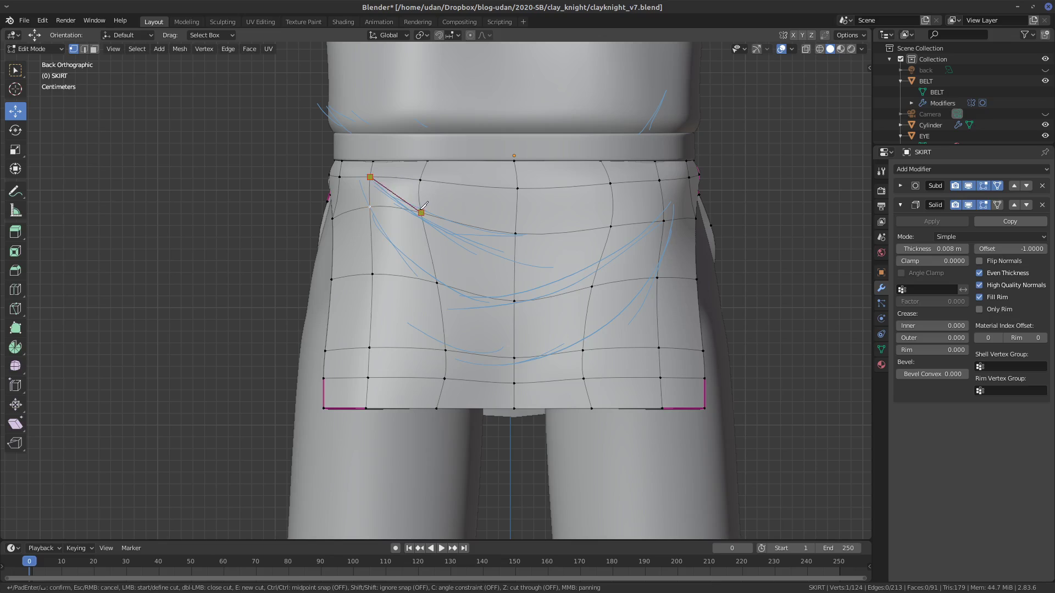
left_click(421, 213)
key("Return")
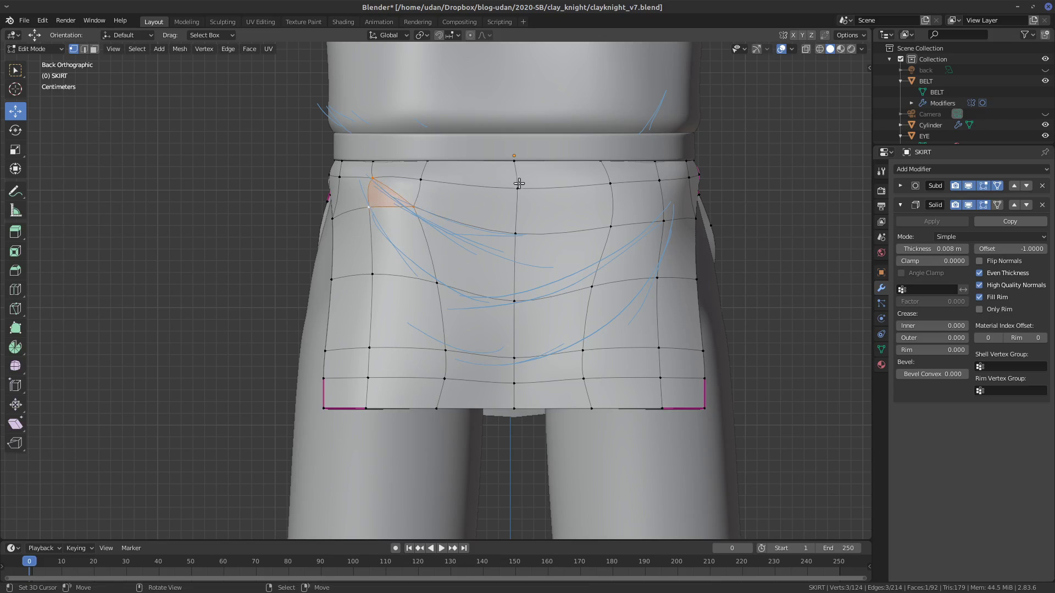
- Knife a second diagonal from the next vertex below the belt down to the center column's middle-row vertex
key("k")
left_click(421, 179)
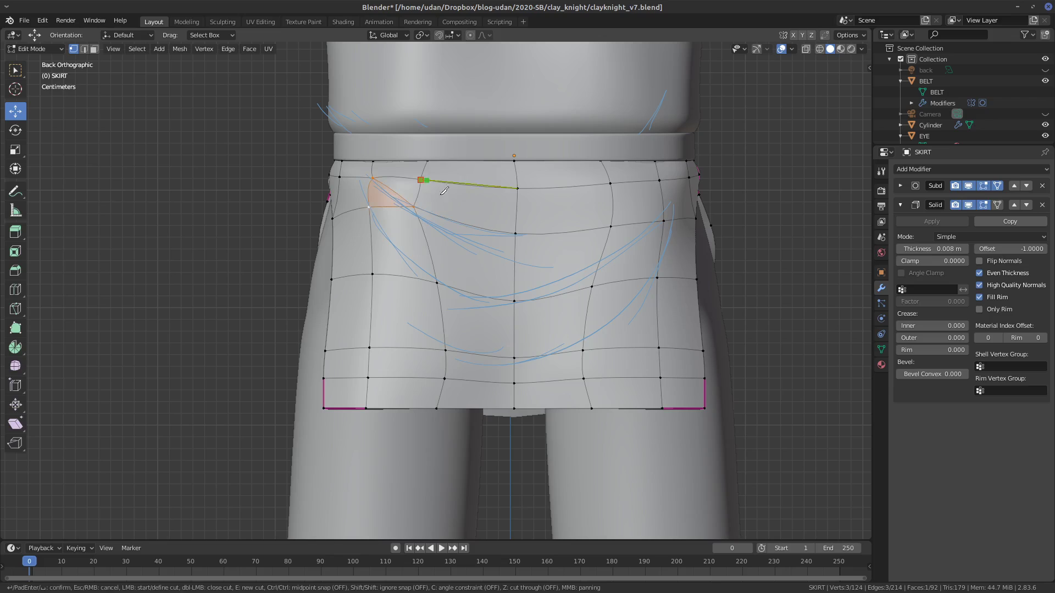
left_click(515, 297)
key("Return")
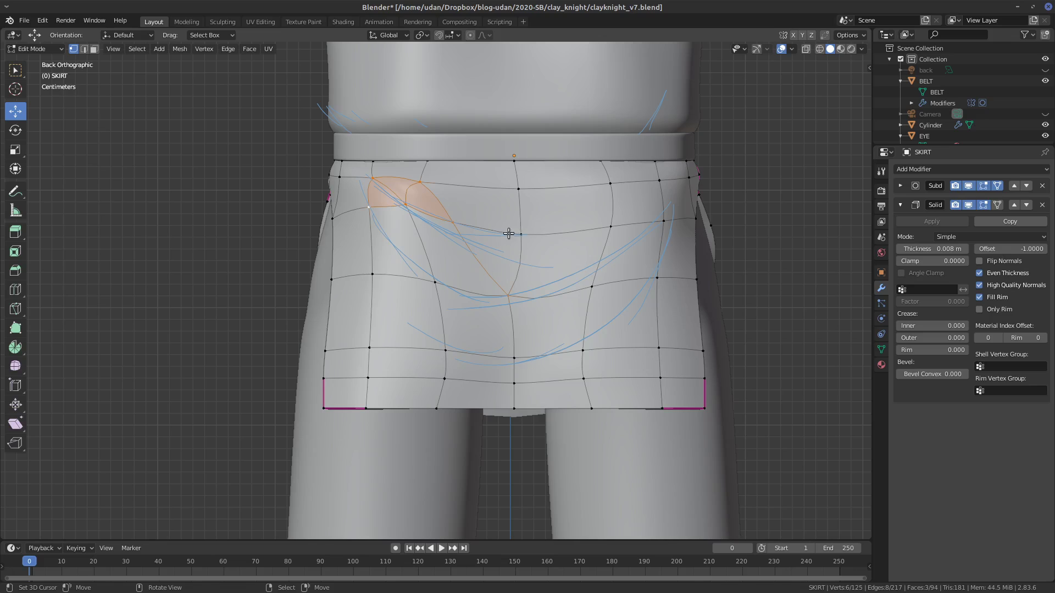
key("Tab")
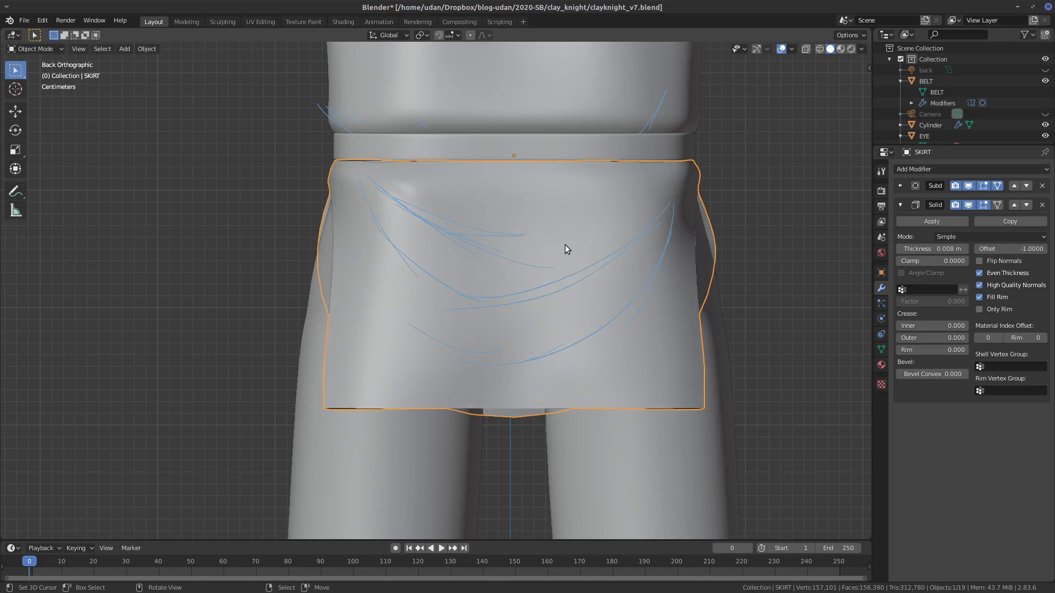
key("Tab")
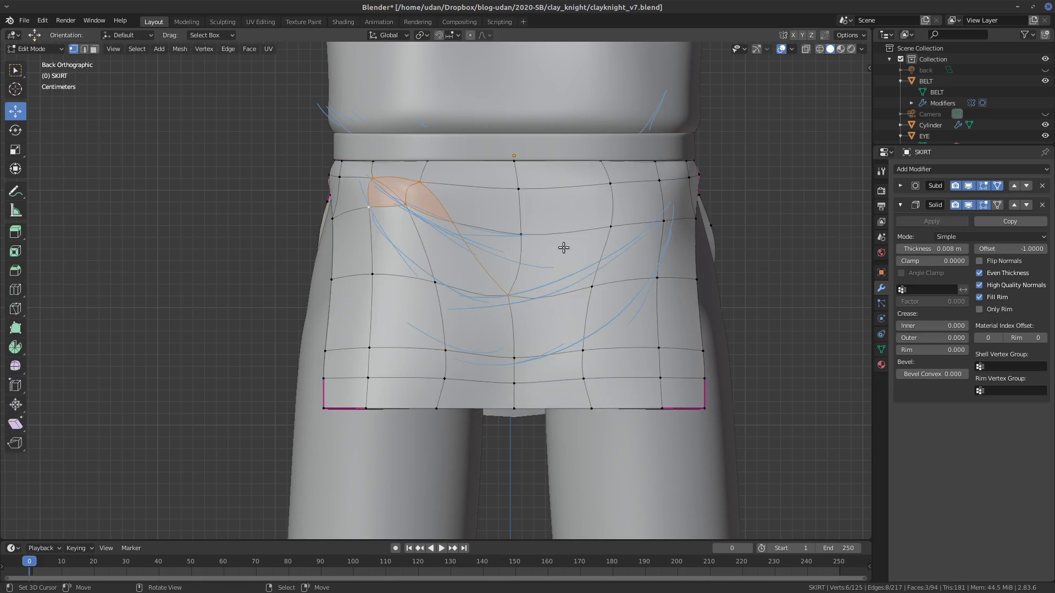
- Dissolve the short edge linking the two diagonal cuts in the upper left of the back panel
left_click(415, 186, "shift")
left_click(452, 221, "shift")
key("ctrl+x")
key("Tab")
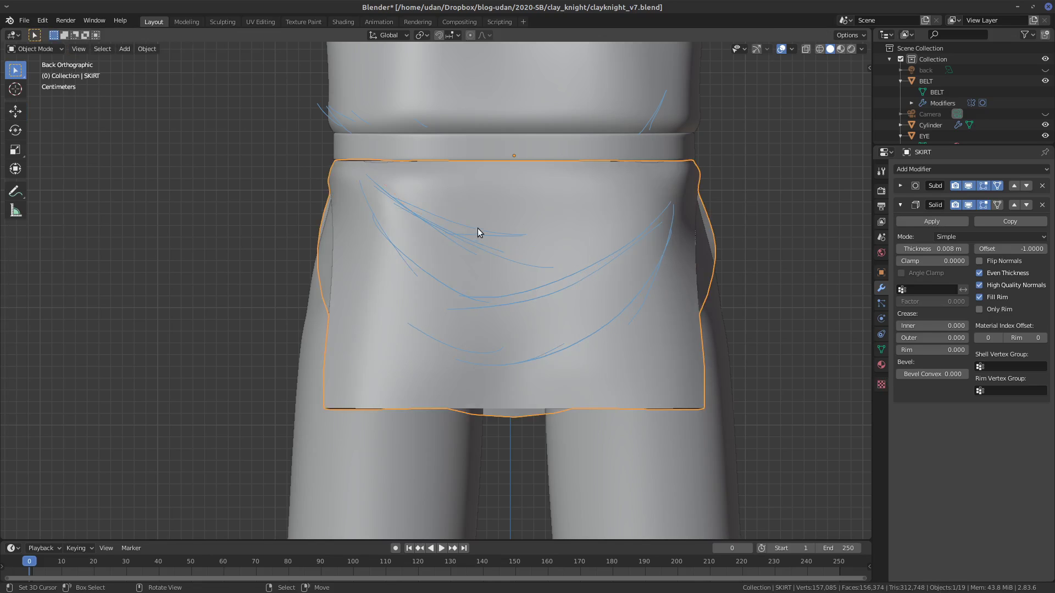
middle_click_drag(470, 229, 472, 250)
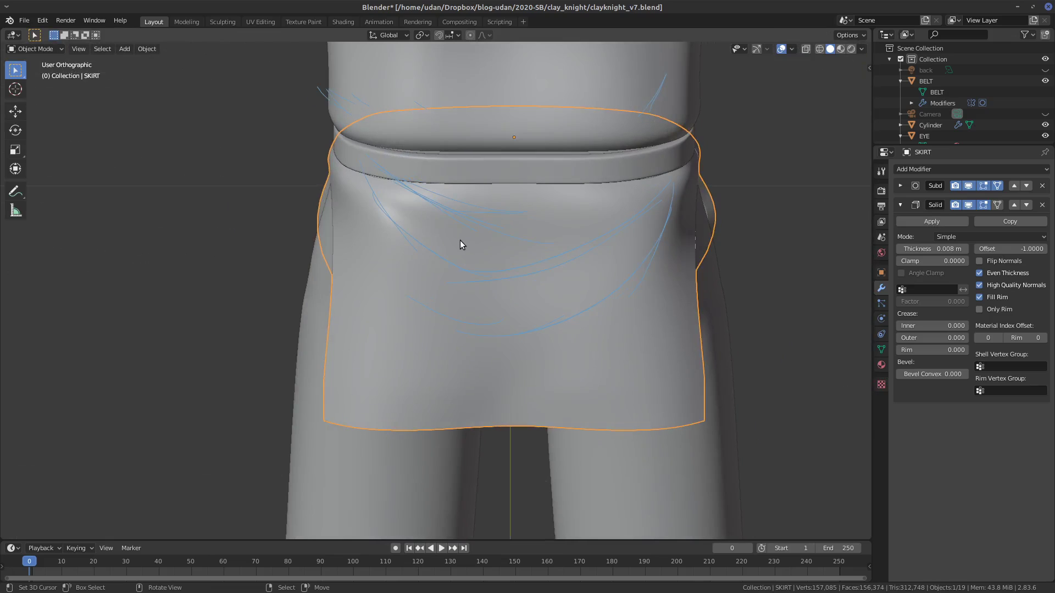
key("ctrl+KP_1")
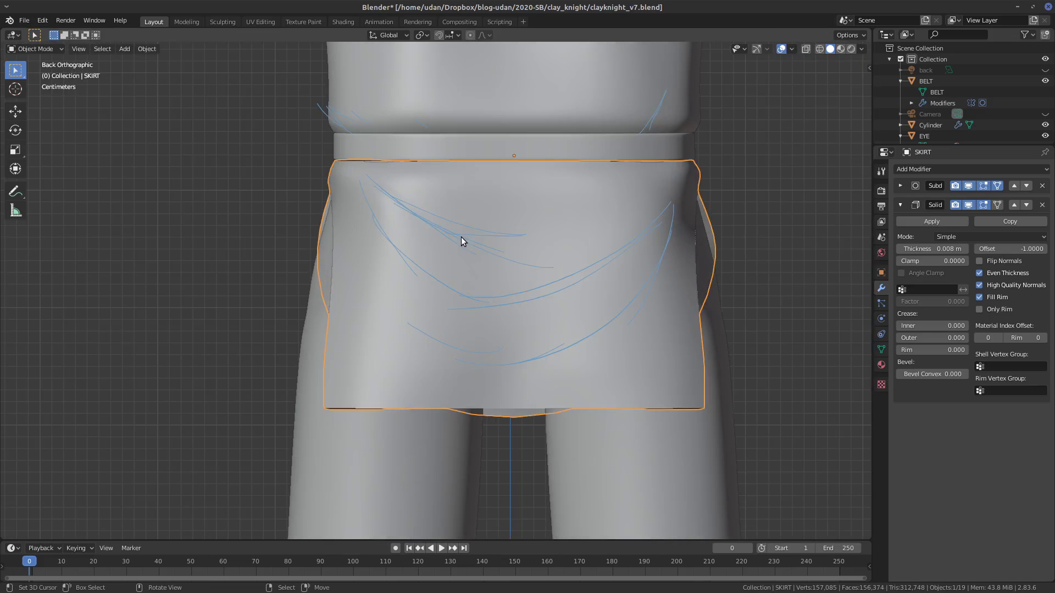
- Knife a diagonal from the left second-row vertex through the middle-row vertex to the center column's lower vertex
key("Tab")
key("k")
left_click(369, 208)
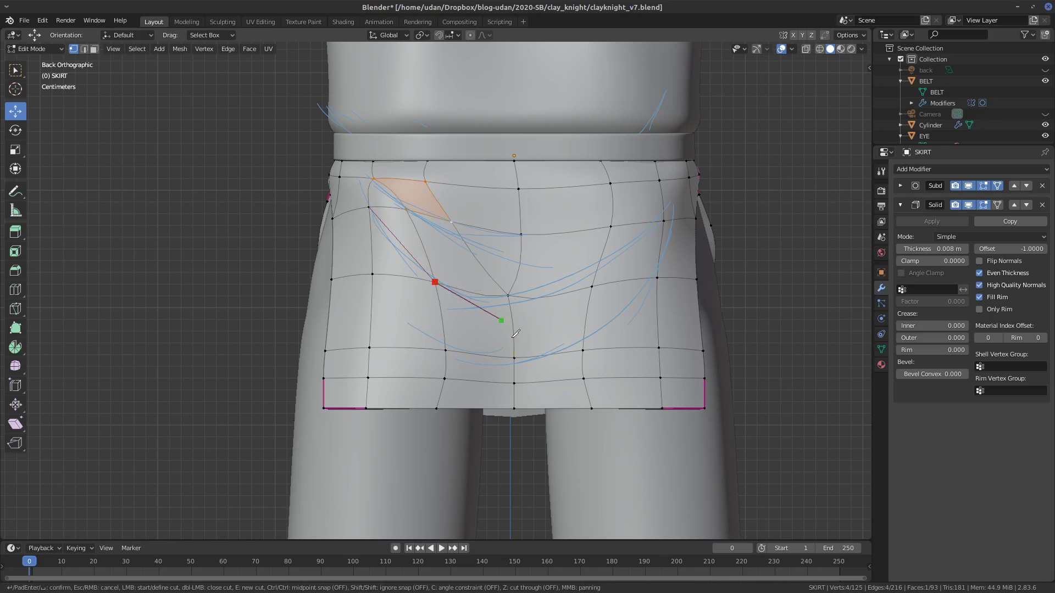
left_click(515, 357)
left_click(514, 357)
key("Return")
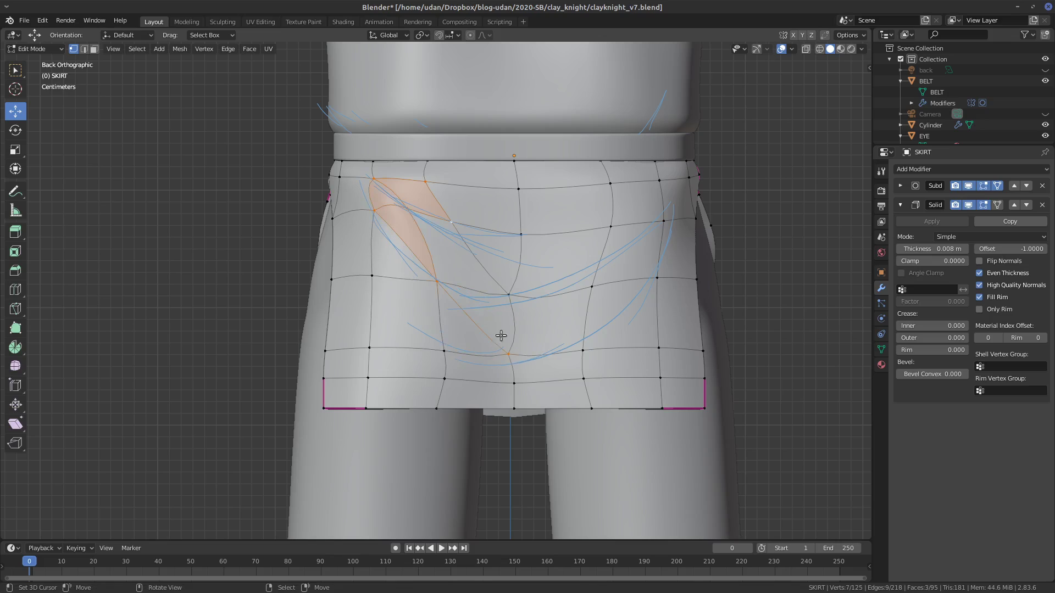
- Join the two triangles between the left diagonal cuts into a single quad and check the smoothed back panel
left_click(432, 272)
key("alt+j")
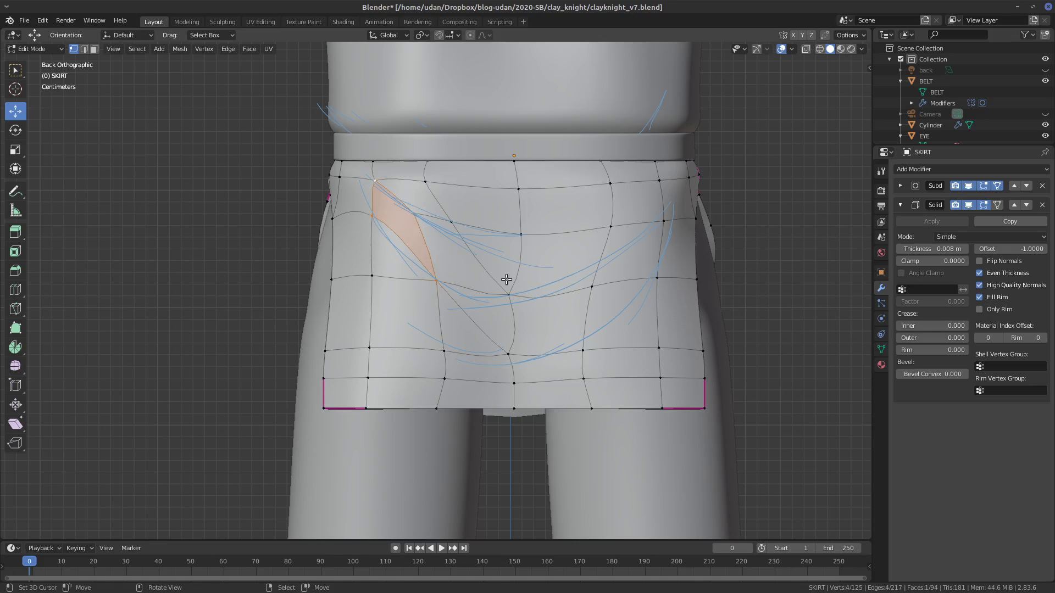
key("Tab")
key("Tab")
key("Tab")
middle_click_drag(629, 285, 605, 285)
- Knife a rising diagonal on the right half from the middle-row vertex through the second-row vertex toward the side edge below the belt
key("Tab")
key("k")
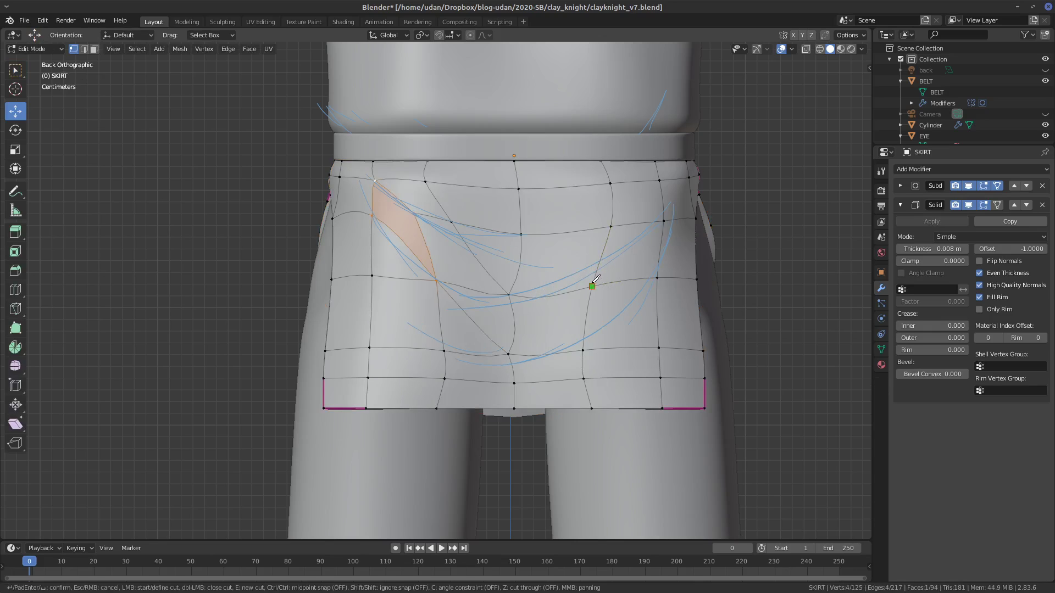
left_click(664, 221)
key("Return")
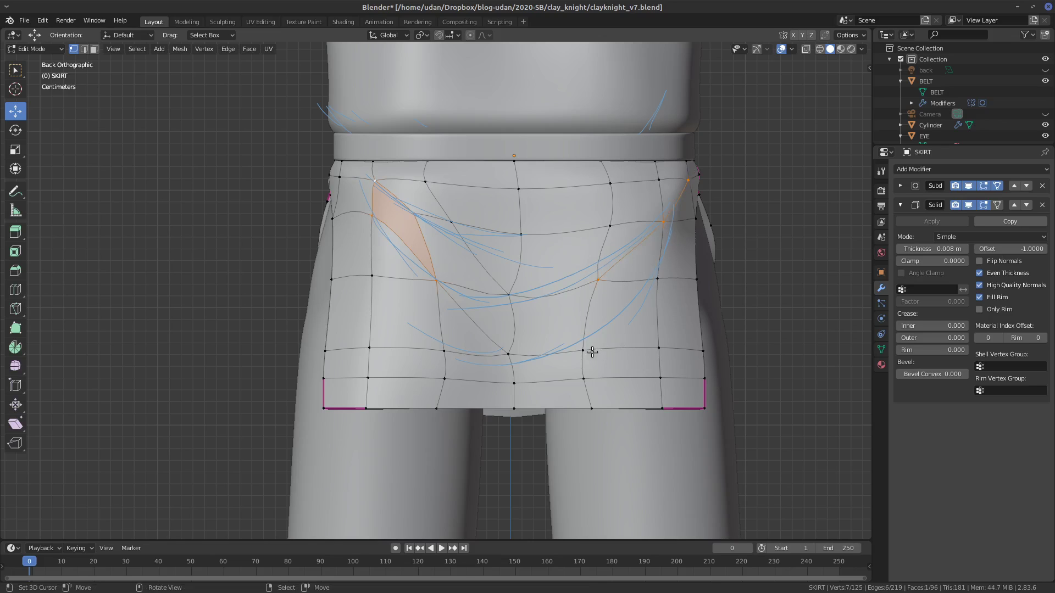
- Knife a parallel lower diagonal on the right half from the lower-row vertex through the middle-row vertex to the side edge
key("l")
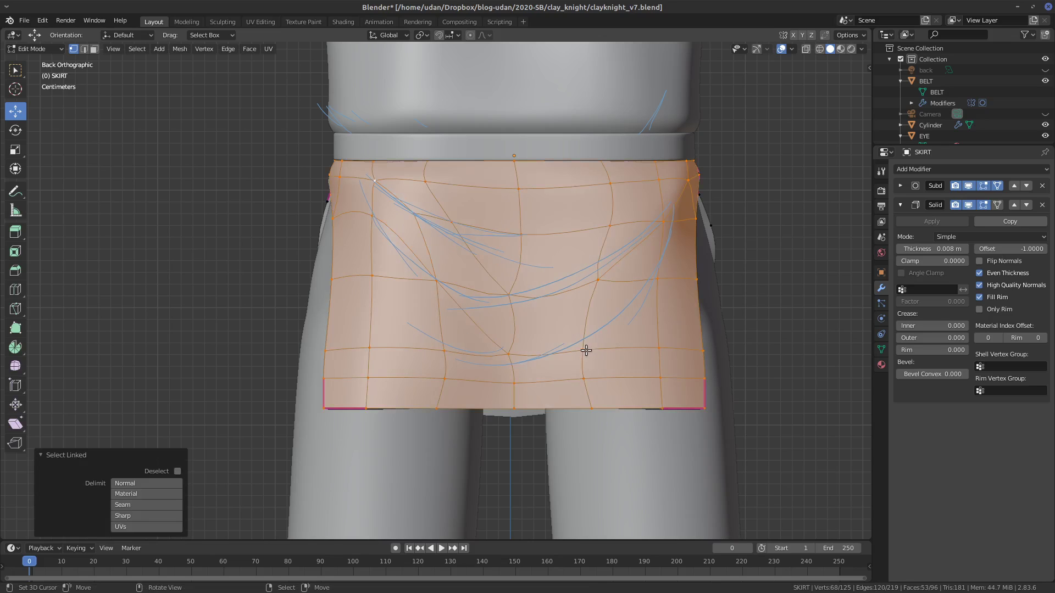
key("alt+a")
key("k")
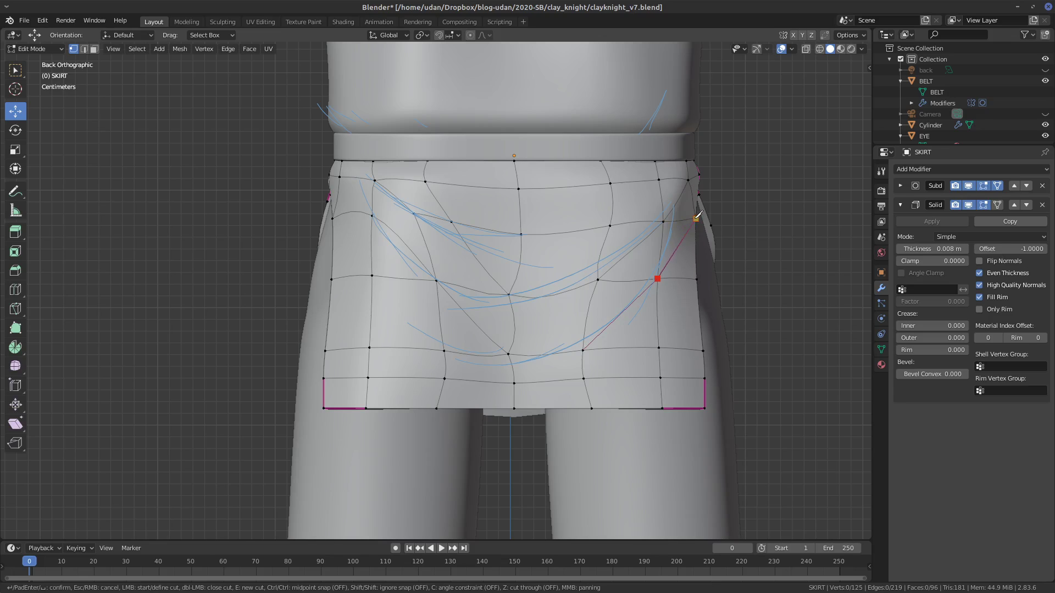
left_click(697, 218)
key("Return")
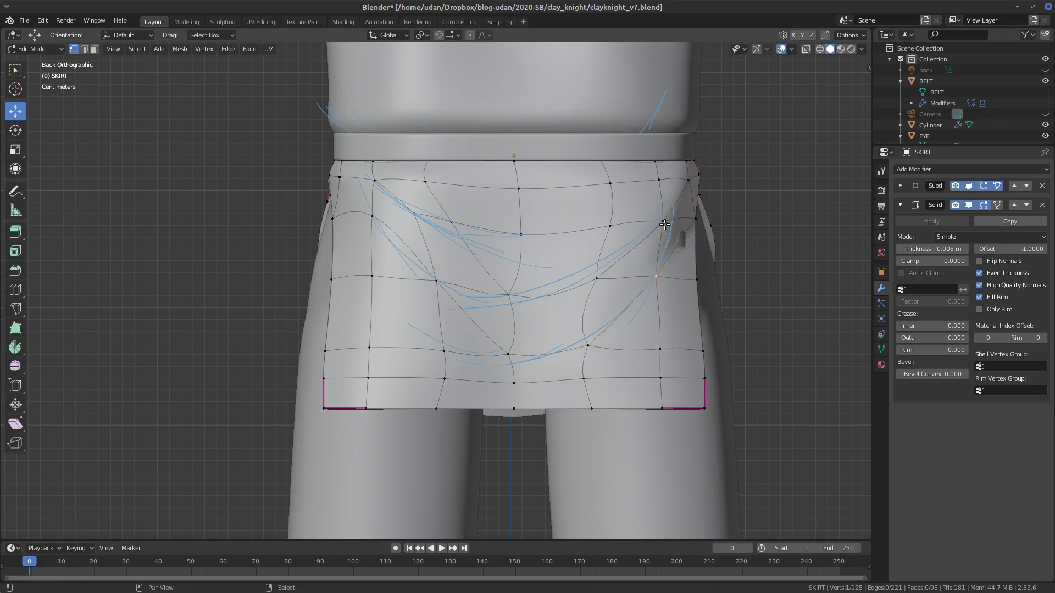
- Join the triangle pairs between the two right-hand diagonal cuts into quads
left_click(689, 188, "shift")
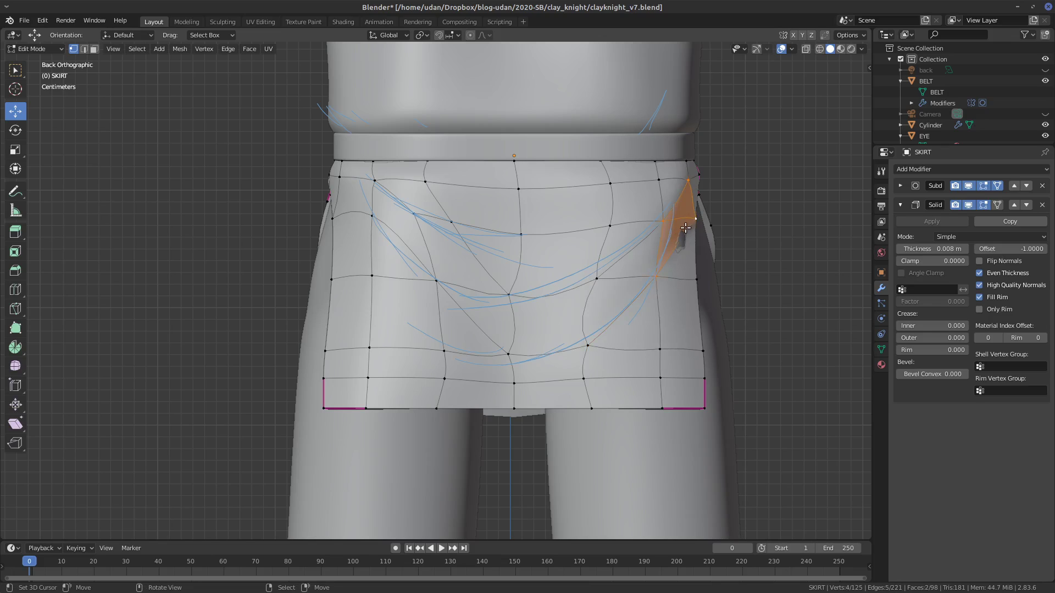
left_click(656, 278)
left_click(659, 223, "shift")
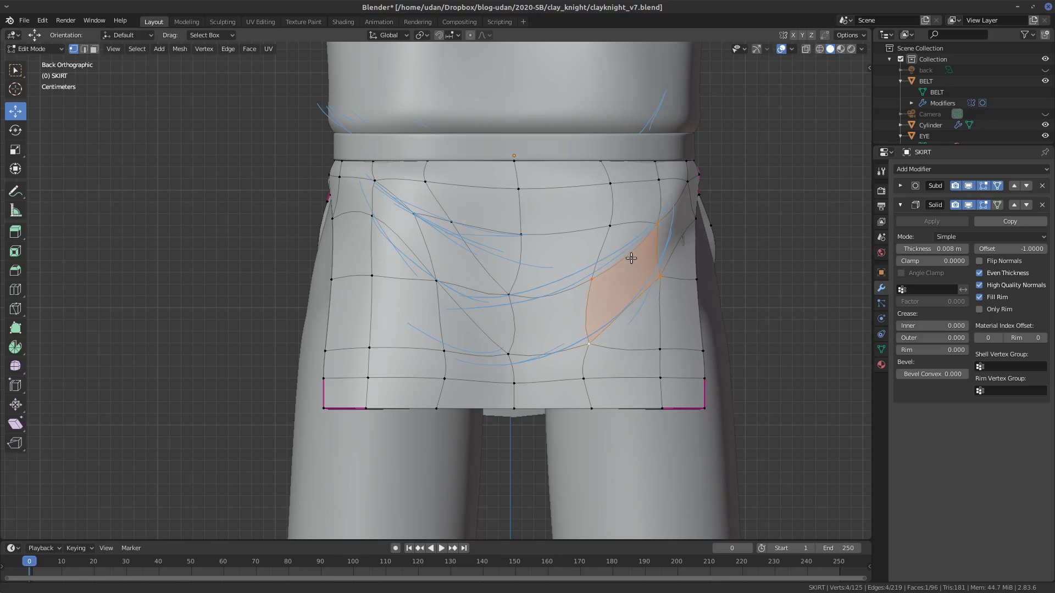
- Insert one centered loop cut with factor 0 across the back panel's central face between the upper and middle folds
middle_click_drag(630, 257, 632, 269, "shift")
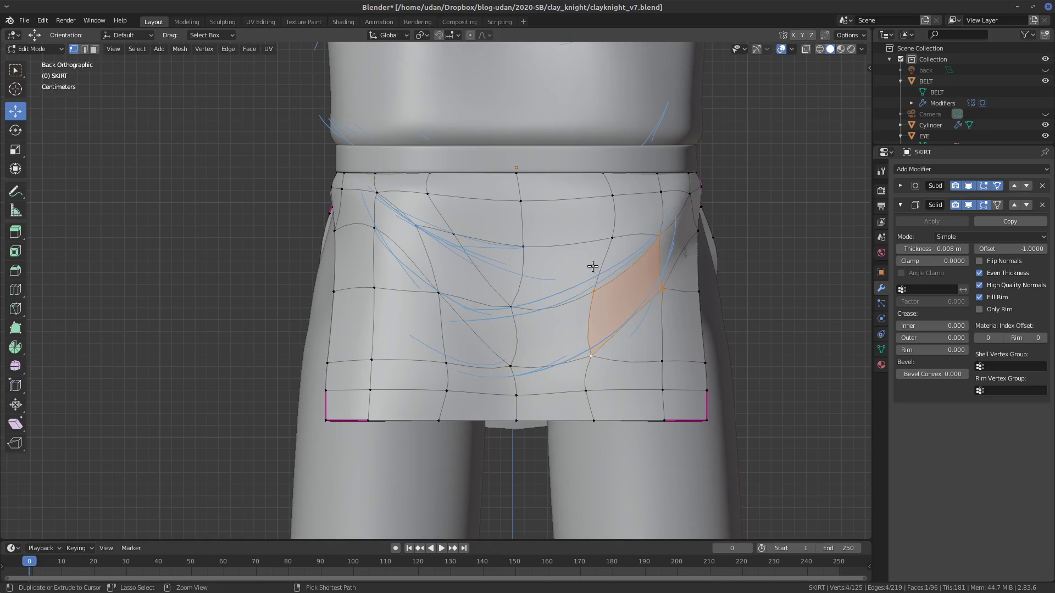
key("ctrl+r")
left_click(599, 263)
right_click(602, 262)
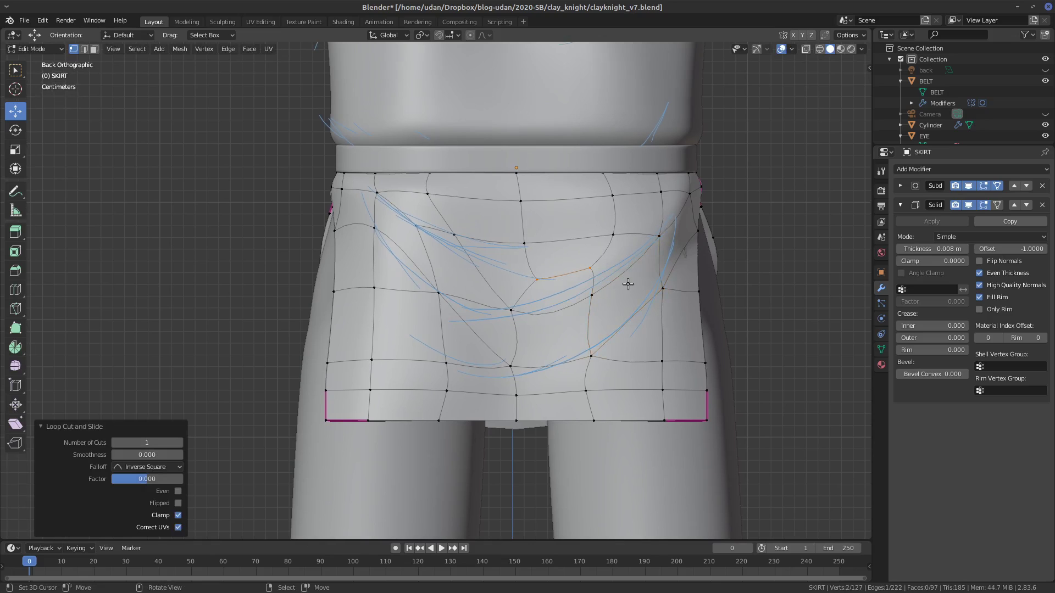
- Pull the edge between the back panel's upper and middle folds, and the edge along the lower fold, outward from the body
left_click_drag(628, 289, 467, 342, "alt")
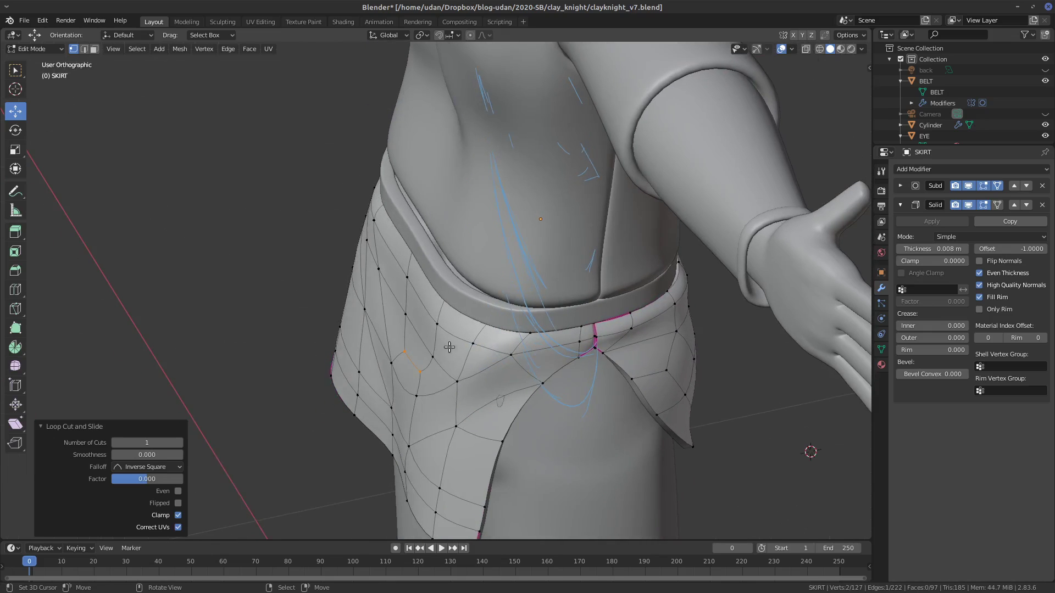
left_click(410, 319)
key("g")
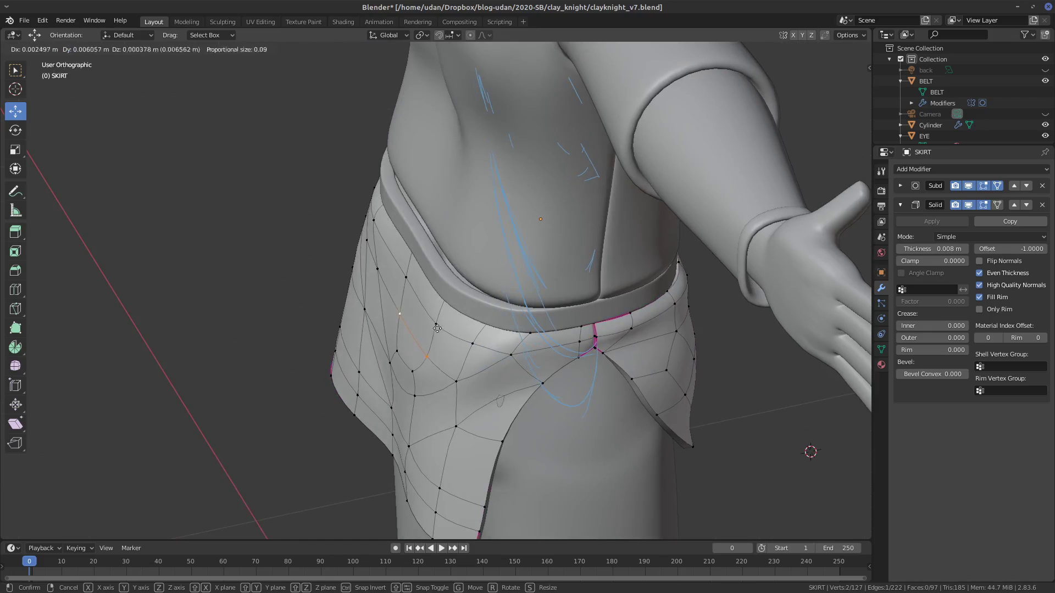
left_click(442, 328)
left_click(409, 443)
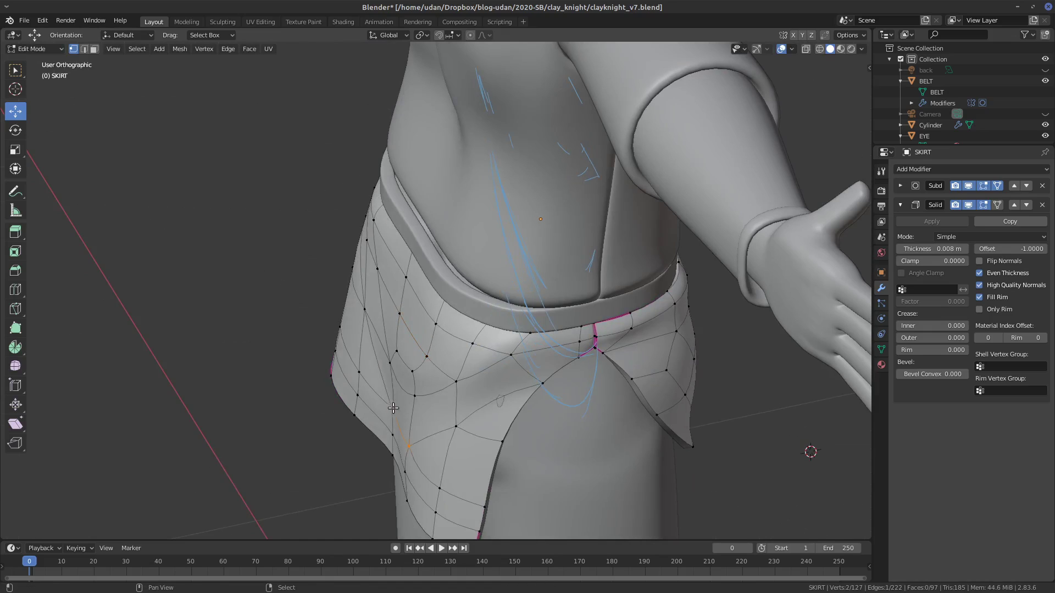
key("g")
left_click(426, 421)
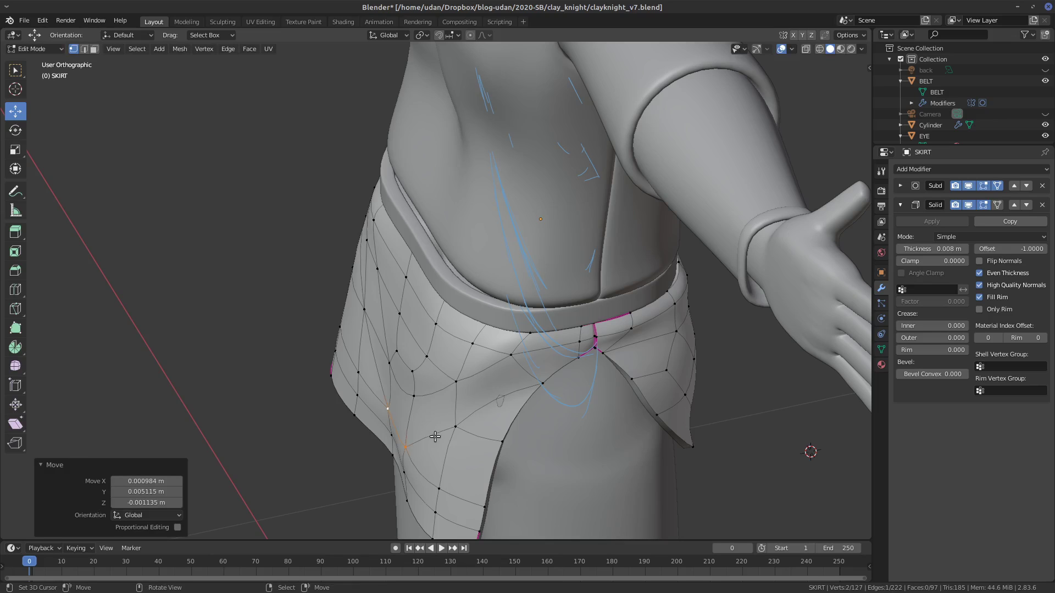
- Edge-slide the second-row edge just right of the back panel's center down toward the fold with factor 1.000
key("ctrl+KP_1")
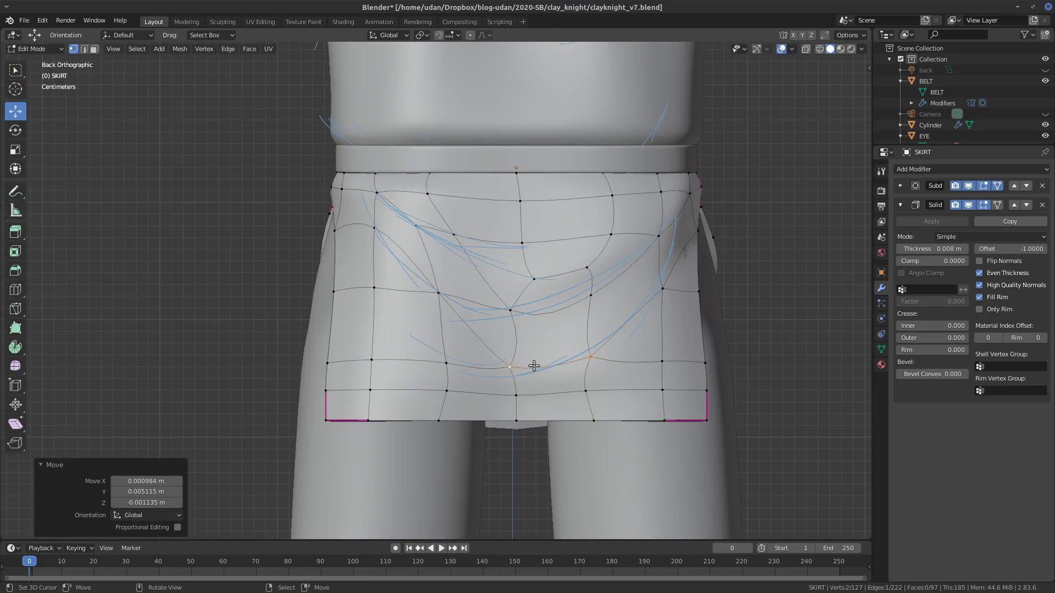
key("Tab")
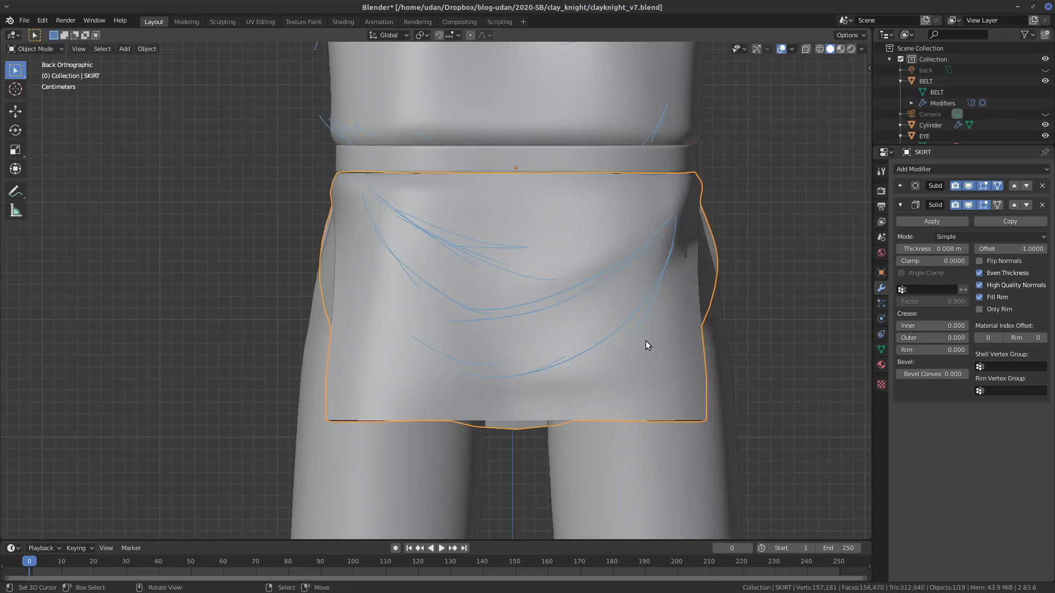
middle_click_drag(694, 307, 606, 374)
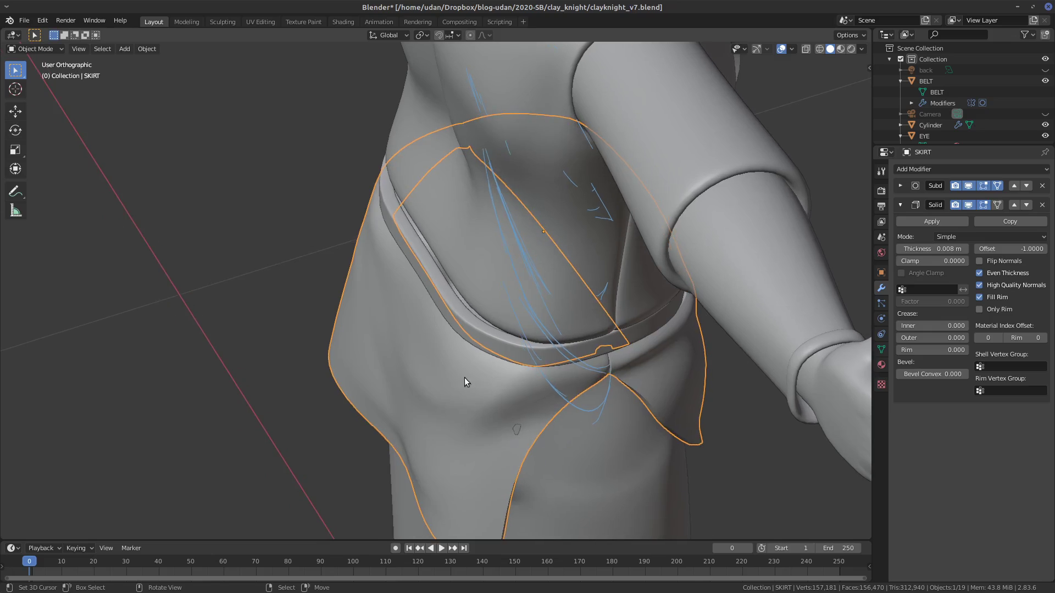
key("Tab")
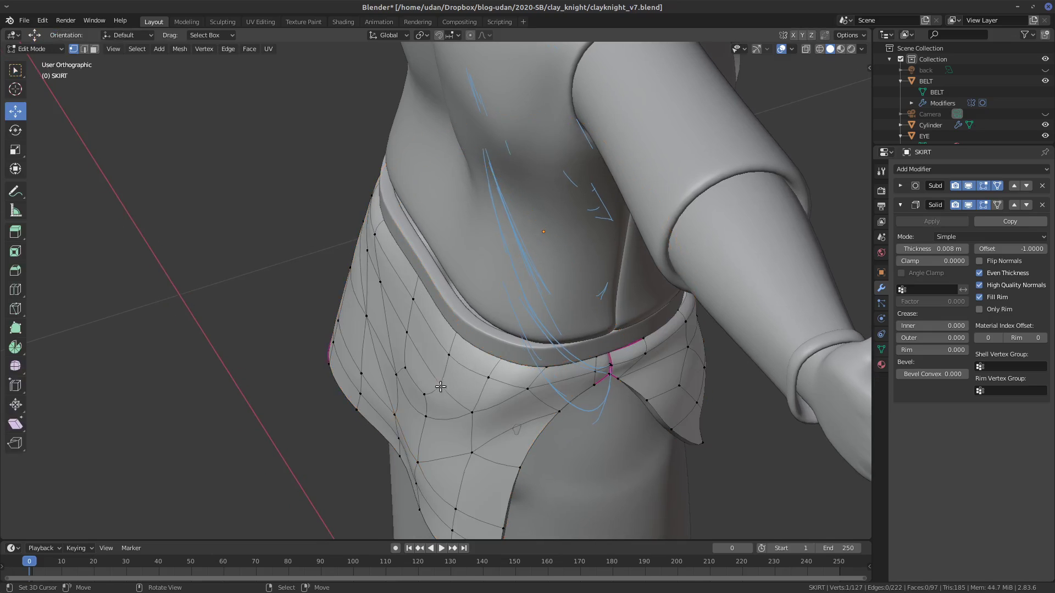
left_click(418, 345, "shift")
key("g")
key("g")
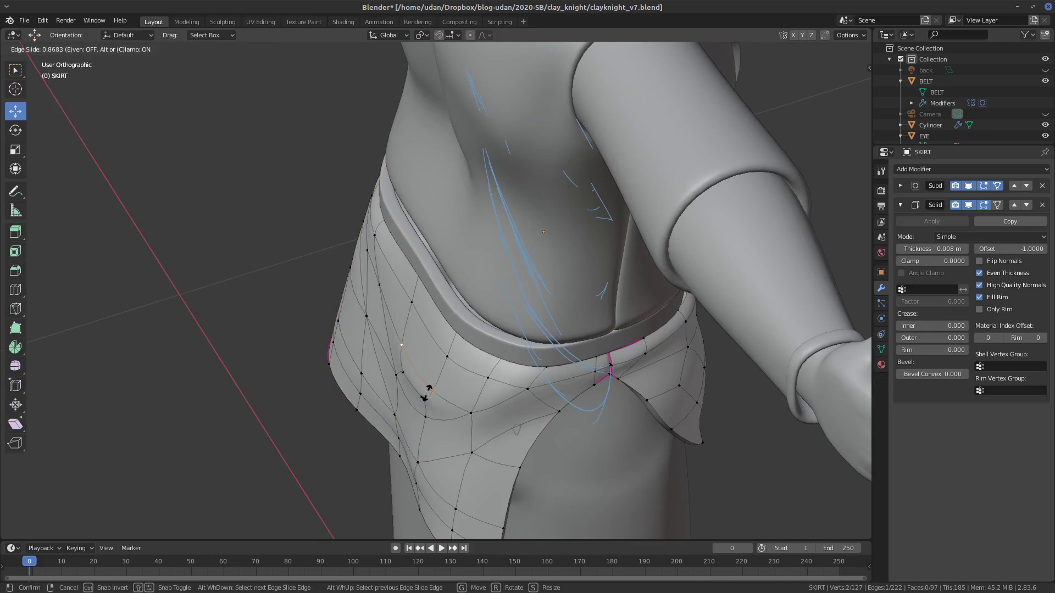
left_click(427, 393)
- Erase most of the sketched fold lines across the middle and right of the back panel
key("ctrl+KP_1")
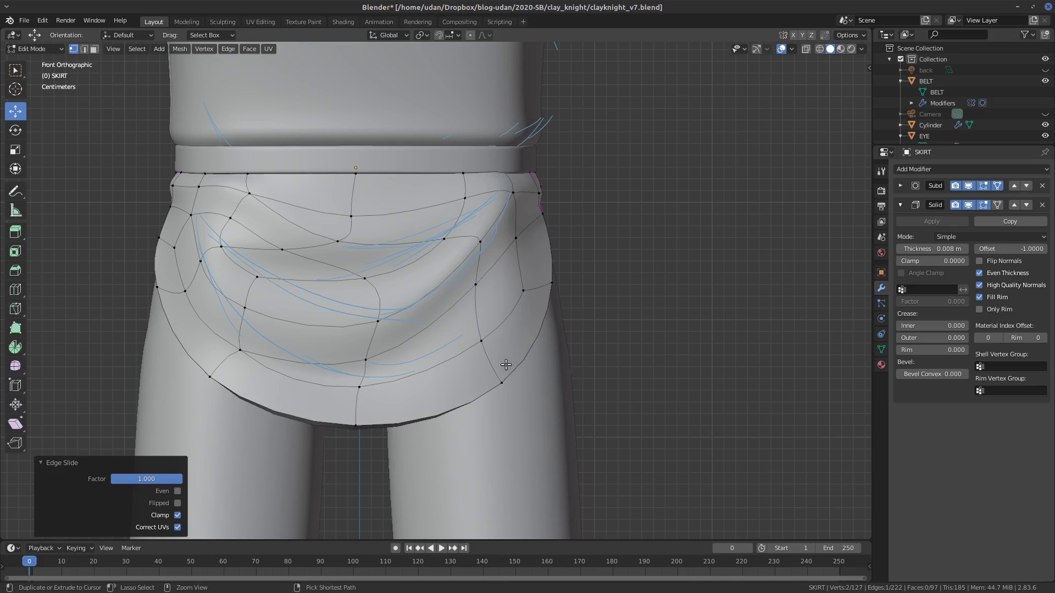
scroll(510, 359, "down", 2)
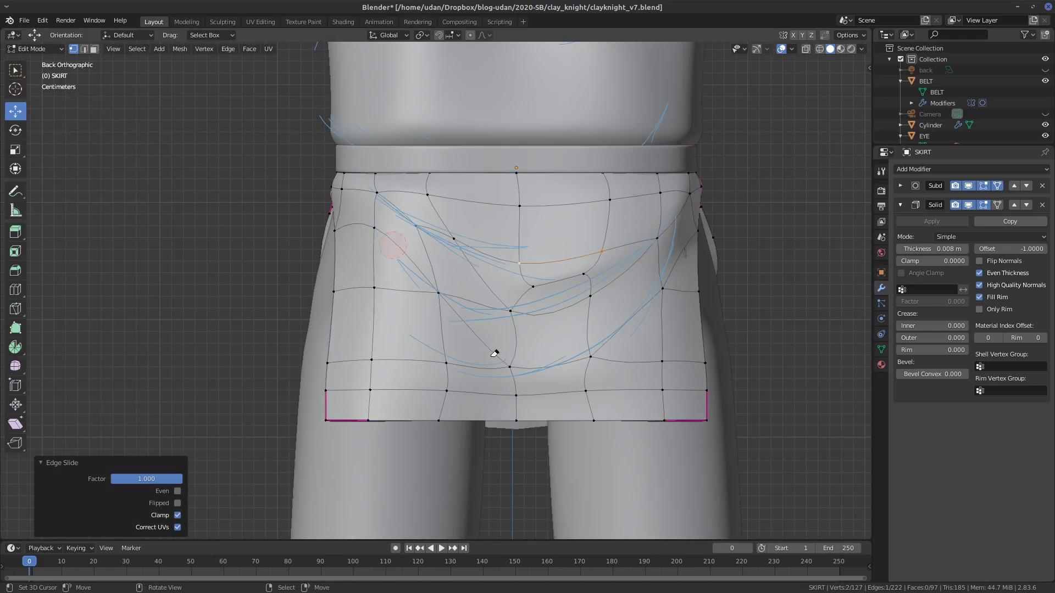
right_click_drag(478, 339, 519, 378)
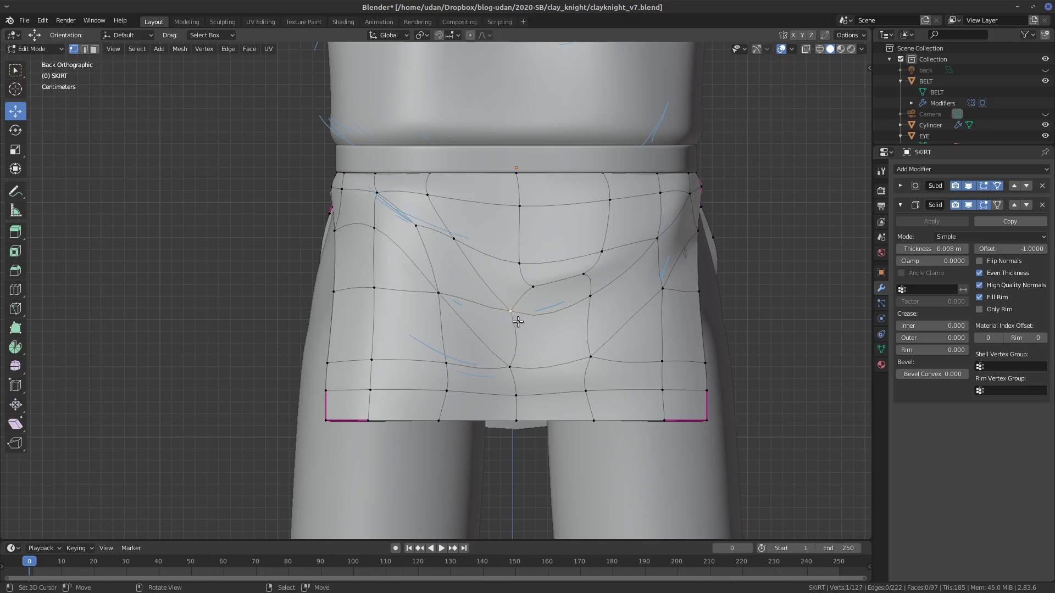
- Lower the middle fold's central vertex and the two neighboring fold vertices on its right in the back view
key("g")
left_click(529, 363)
right_click(586, 302)
key("g")
left_click(583, 318)
right_click(543, 297)
key("g")
left_click(550, 338)
- Nudge the vertices around the panel's center in the top, second and lower rows to even out the folds
right_click(606, 247)
right_click(615, 197)
key("g")
left_click(632, 210)
right_click_drag(531, 266, 538, 262)
key("g")
left_click(554, 261)
right_click(526, 212)
key("g")
left_click(531, 215)
right_click(516, 375)
key("g")
left_click(508, 376)
- Join the triangle pair left of center between the middle and lower rows into a quad and reposition the neighboring vertices
left_click(516, 334)
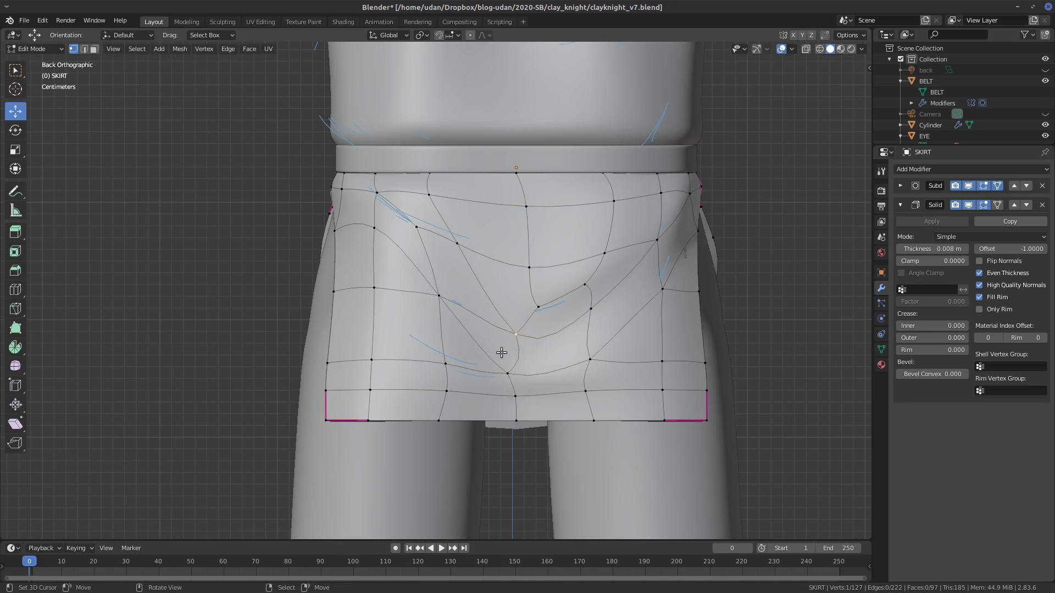
left_click(519, 366, "shift")
key("alt+j")
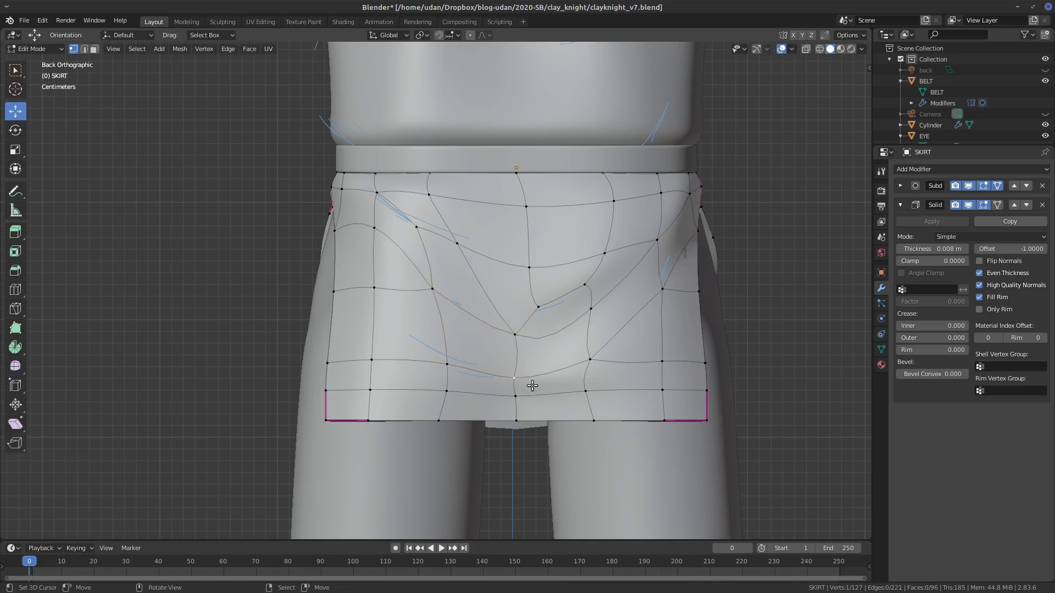
key("g")
left_click(526, 431)
right_click(520, 386)
key("g")
left_click(524, 391)
right_click(521, 342)
- Push three vertices on the far half of the back panel inward toward the body
middle_click_drag(593, 335, 448, 424)
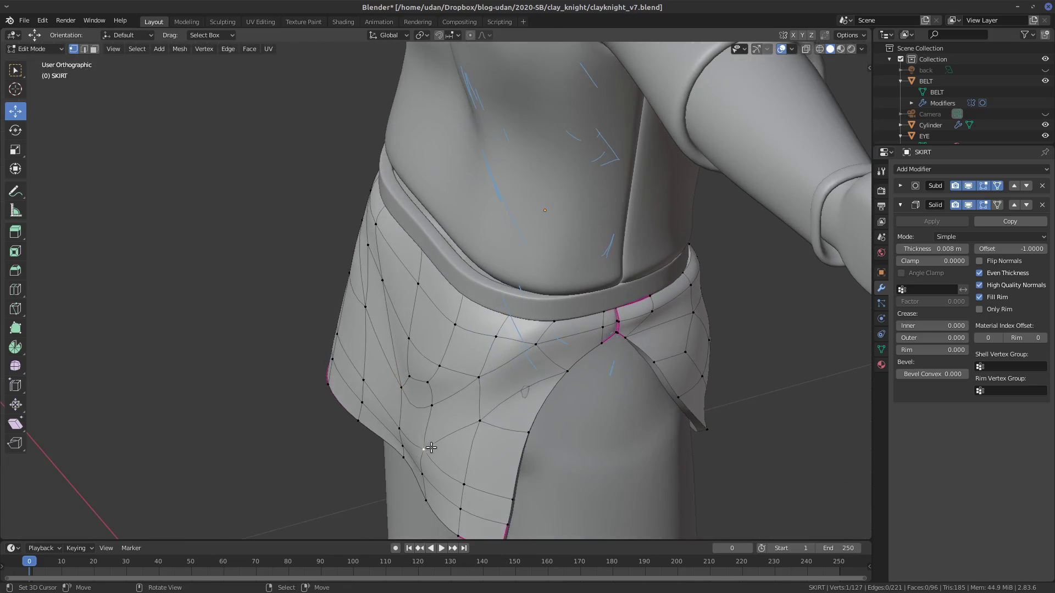
left_click(362, 384)
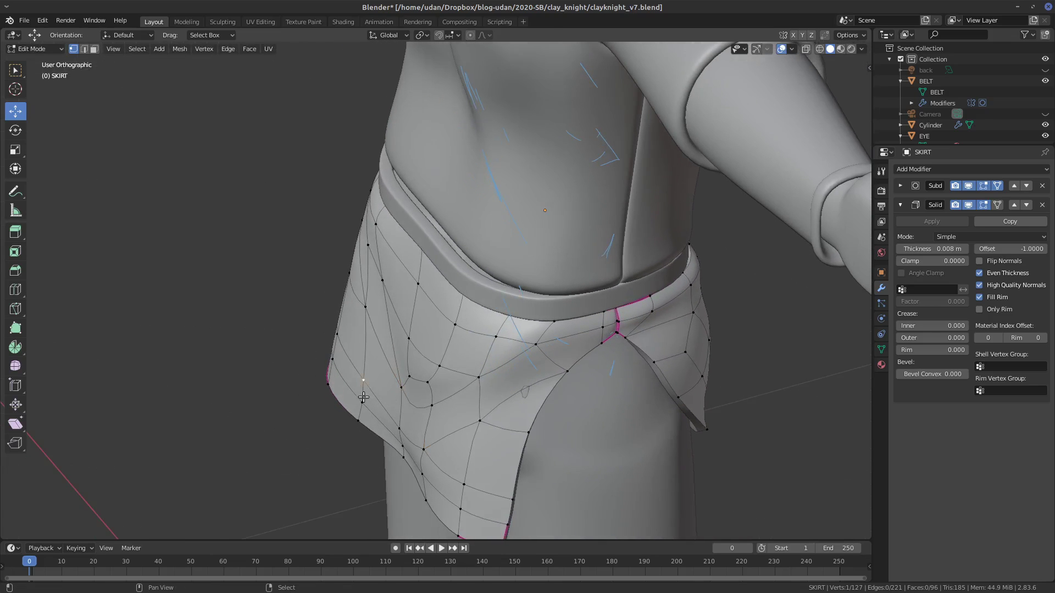
key("g")
left_click(388, 385)
left_click(360, 409)
key("g")
left_click(378, 407)
left_click(368, 317)
key("g")
left_click(379, 330)
left_click(383, 287)
- Shift the middle-row vertex near the back panel's right side edge slightly toward that edge
key("KP_3")
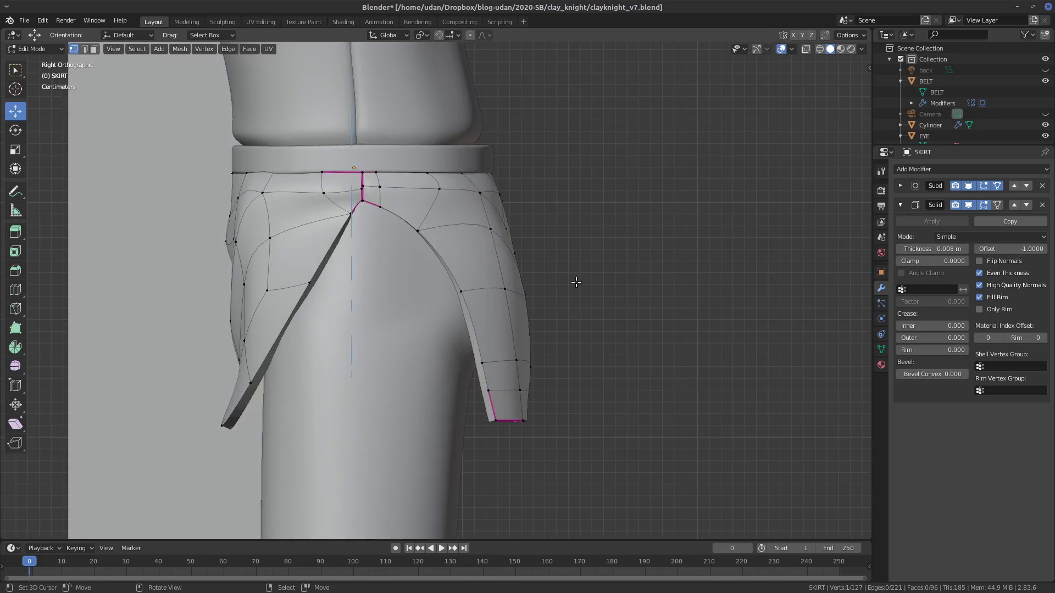
key("ctrl+KP_3")
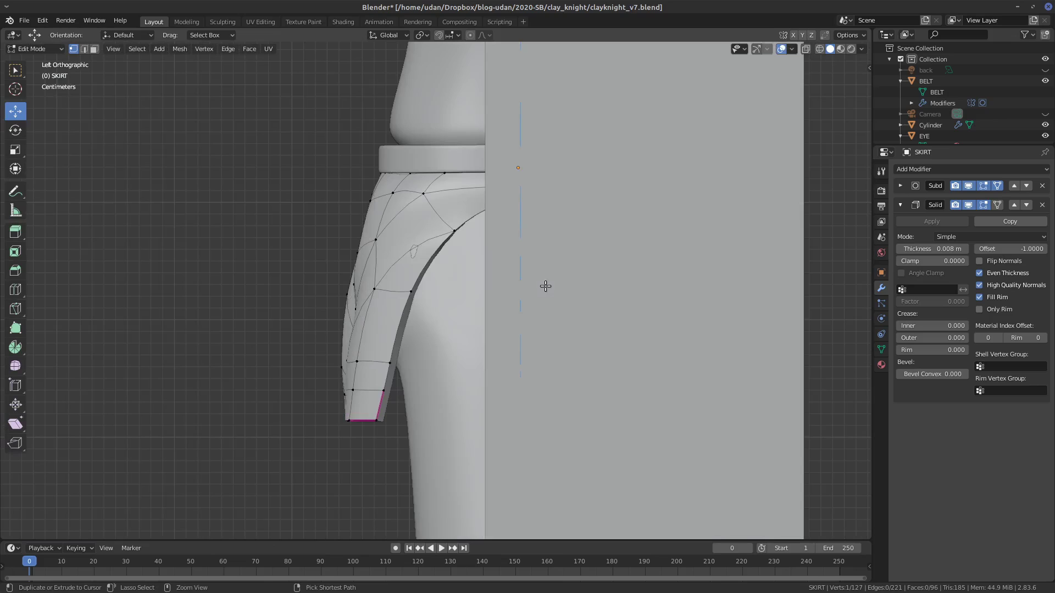
middle_click_drag(369, 305, 615, 291)
key("Tab")
key("Tab")
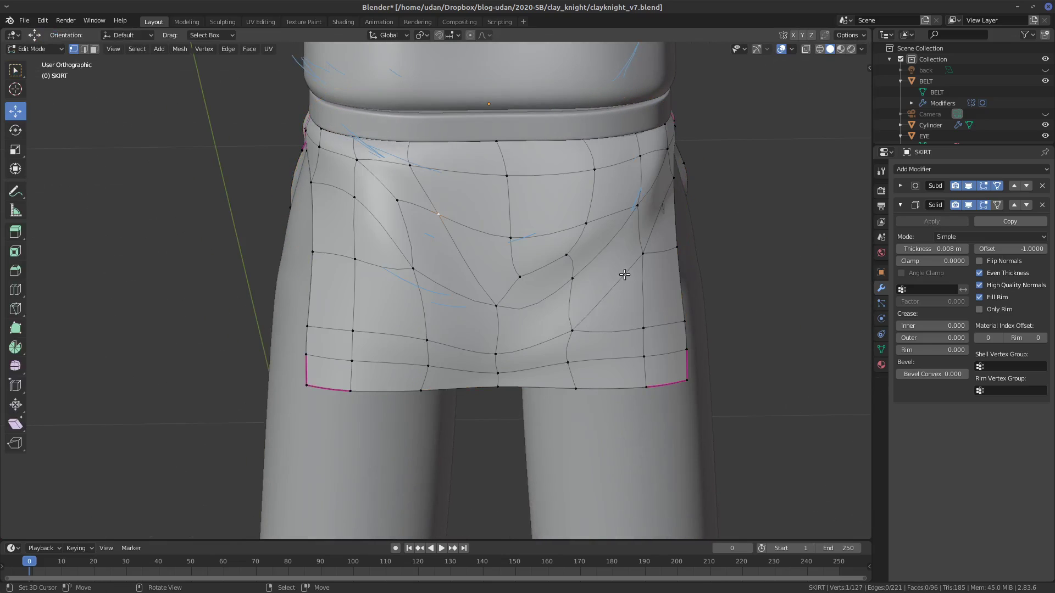
key("ctrl+KP_1")
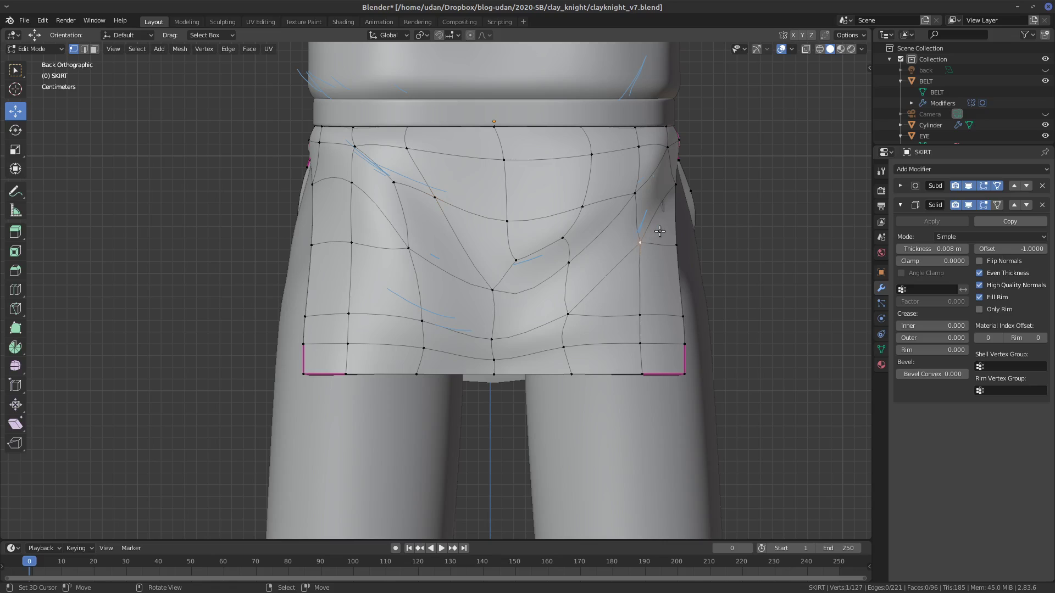
key("g")
left_click(670, 233)
right_click(672, 187)
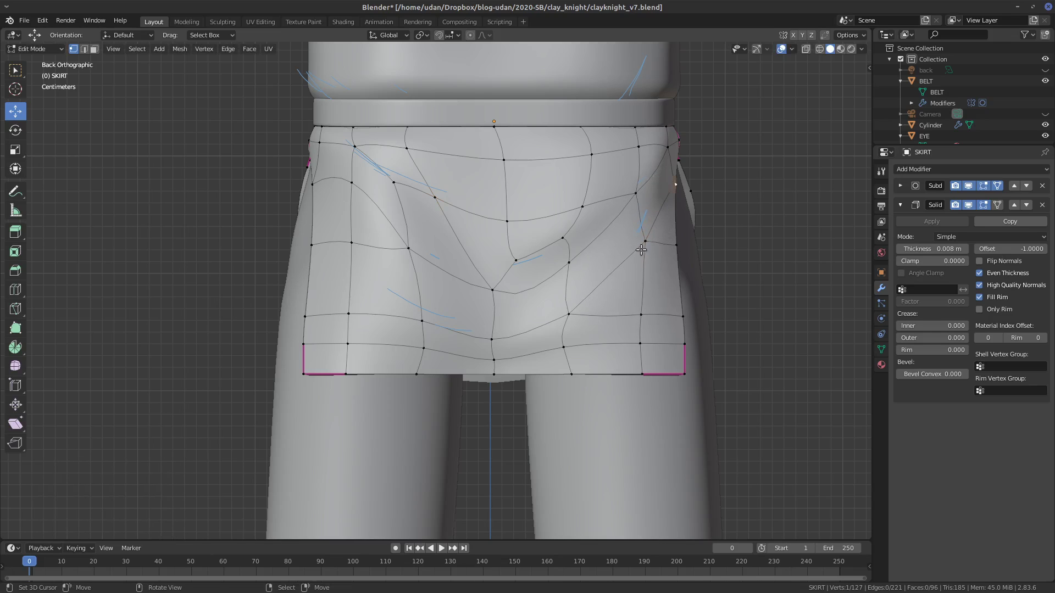
- Shift the two lower-row vertices on the back panel's right half toward the side edge
key("g")
left_click(600, 300)
right_click(646, 309)
key("g")
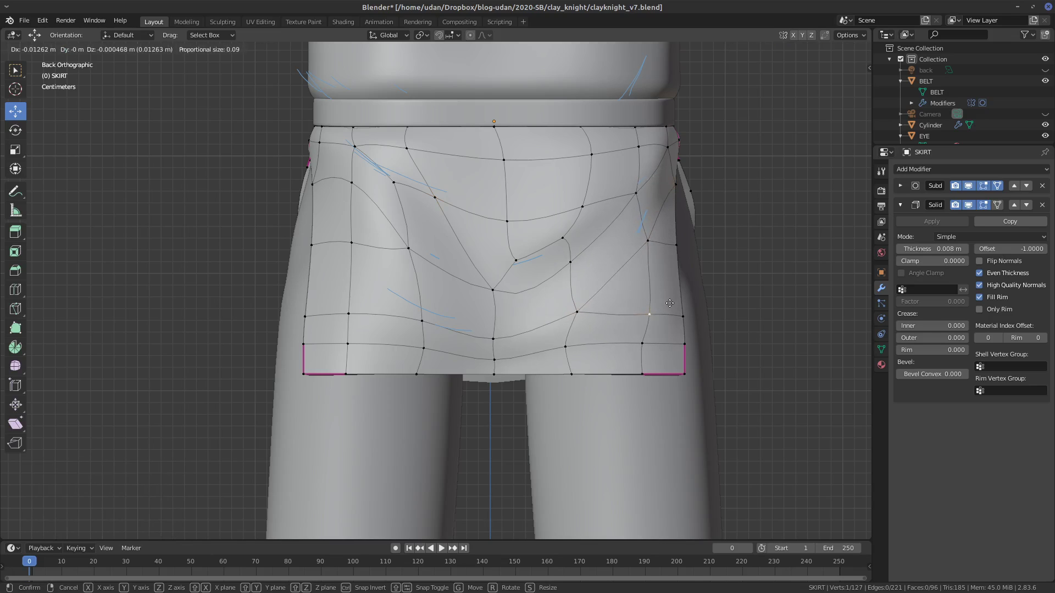
left_click_drag(668, 305, 675, 309)
left_click(680, 313)
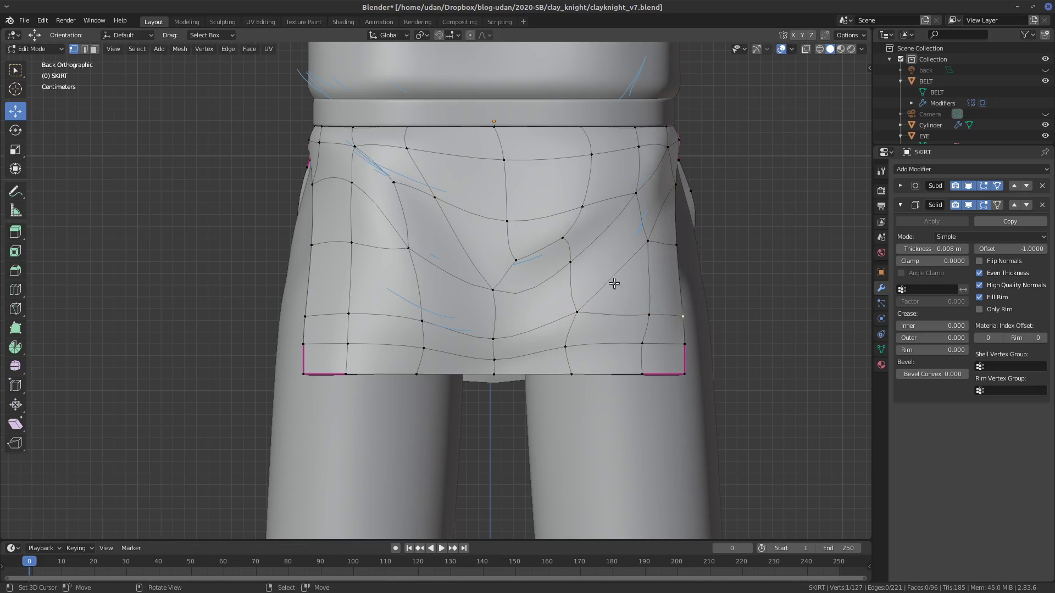
- Move the fold vertices just right of center, between the second and middle rows, slightly down and outward
key("g")
left_click(593, 289)
right_click(568, 249)
key("g")
left_click(579, 255)
left_click_drag(523, 261, 515, 264)
- Shift the upper-left fold vertices of the top and second rows toward the back panel's center
left_click_drag(434, 183, 440, 161)
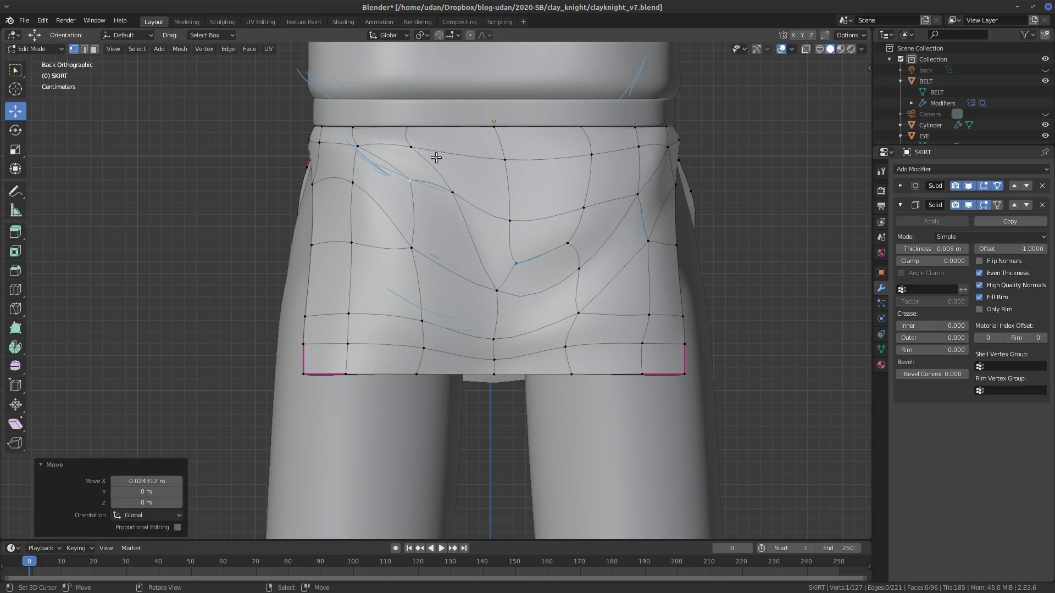
key("g")
left_click(451, 160)
right_click(421, 148)
key("g")
left_click_drag(469, 152, 475, 152)
- Fine-tune the second-row, middle-fold and lower-row vertices across the back panel to smooth the drape
left_click_drag(474, 201, 528, 179)
left_click_drag(588, 205, 564, 203)
left_click_drag(567, 243, 533, 242)
right_click_drag(533, 242, 511, 265)
right_click(497, 342)
left_click_drag(497, 342, 504, 328)
left_click_drag(354, 316, 362, 311)
- Move the back panel's near lower corner vertex and the side-edge vertex above it toward the leg in the left view
key("Tab")
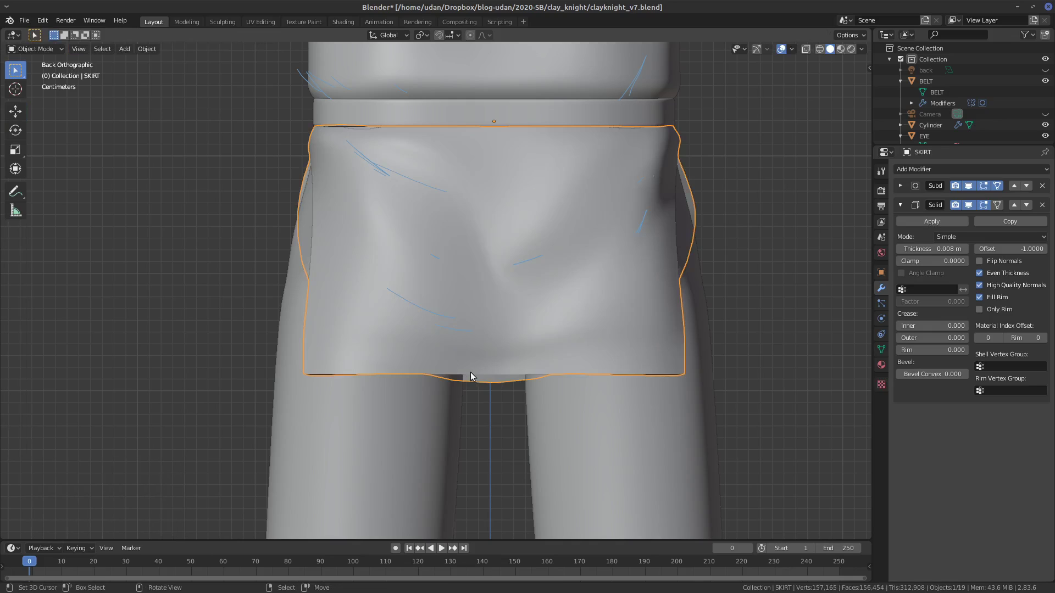
middle_click_drag(546, 351, 455, 468)
key("Tab")
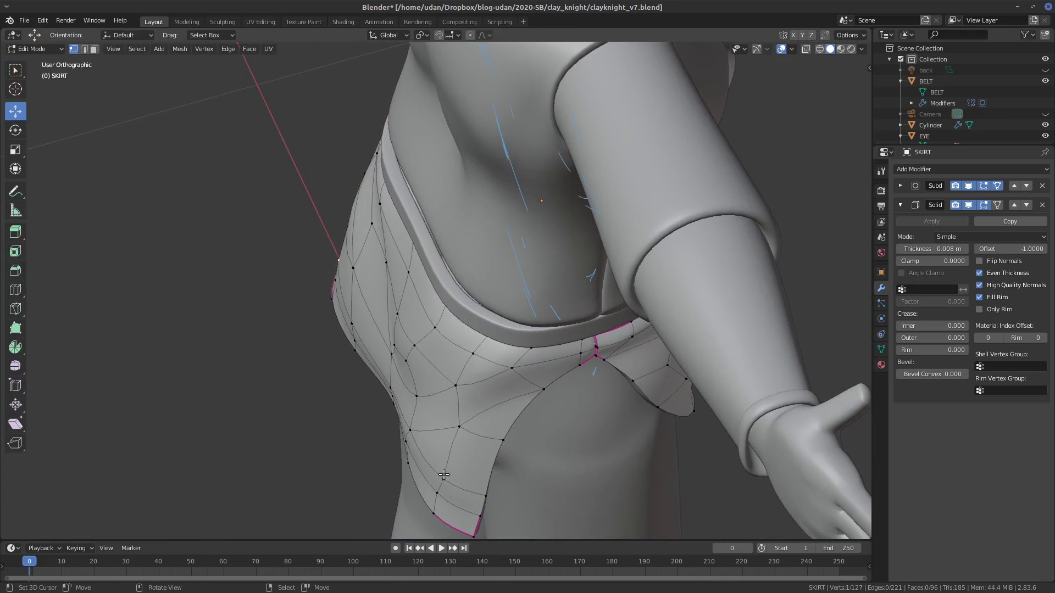
key("KP_3")
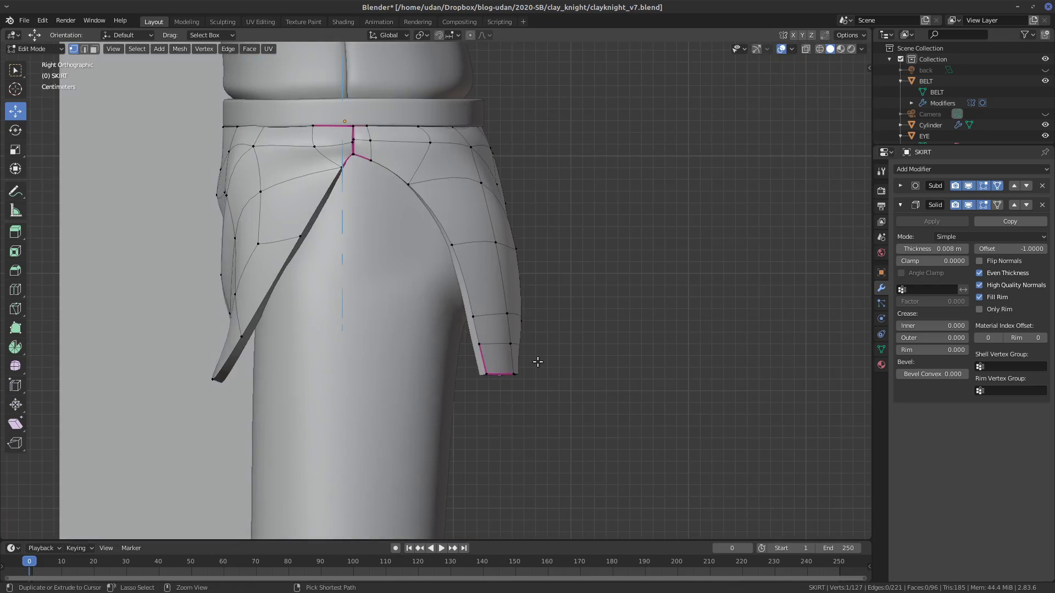
key("ctrl+KP_3")
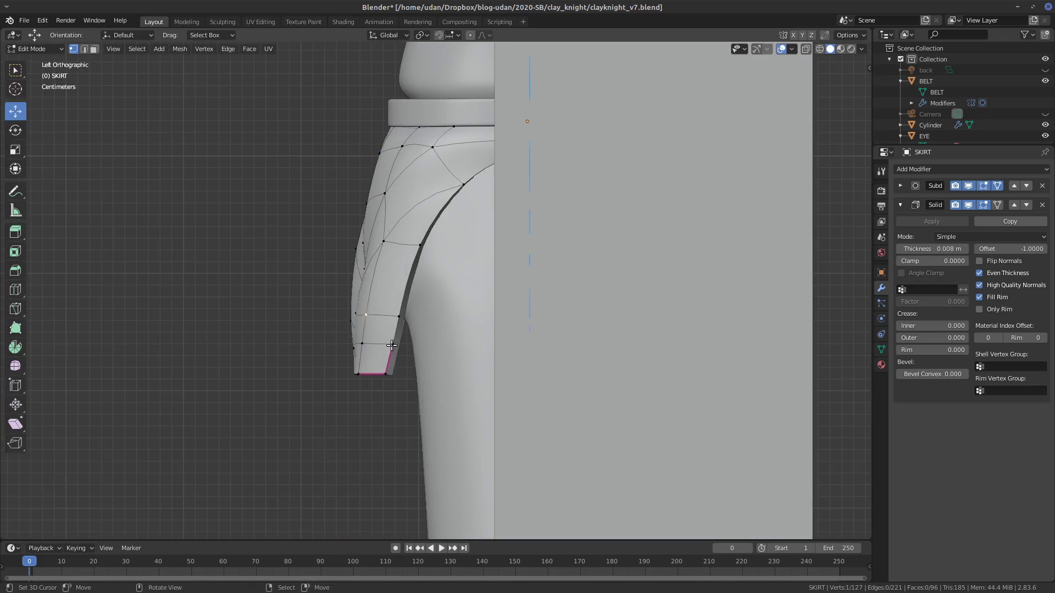
key("g")
left_click(409, 369)
right_click(390, 378)
key("g")
left_click(403, 379)
- Move the hem vertex beside the near corner and the column of vertices above it toward the leg
right_click(364, 368)
key("g")
left_click(384, 380)
right_click(383, 255)
left_click_drag(384, 255, 385, 254)
left_click(373, 311)
key("g")
left_click(381, 312)
- Move the next column's lower-row vertices toward the leg to deepen the fold near the hem
right_click(369, 318)
key("g")
left_click_drag(387, 319, 387, 343)
right_click(365, 346)
key("g")
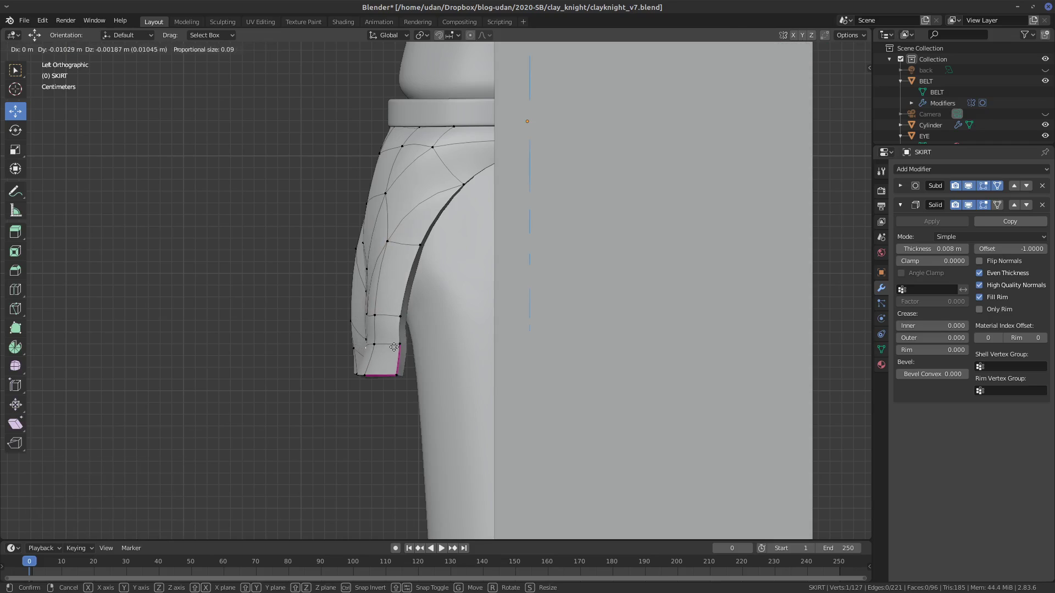
left_click(393, 346)
- Push the two outermost lower vertices of the back panel's profile inward to flatten the bulge above the hem
right_click(352, 317)
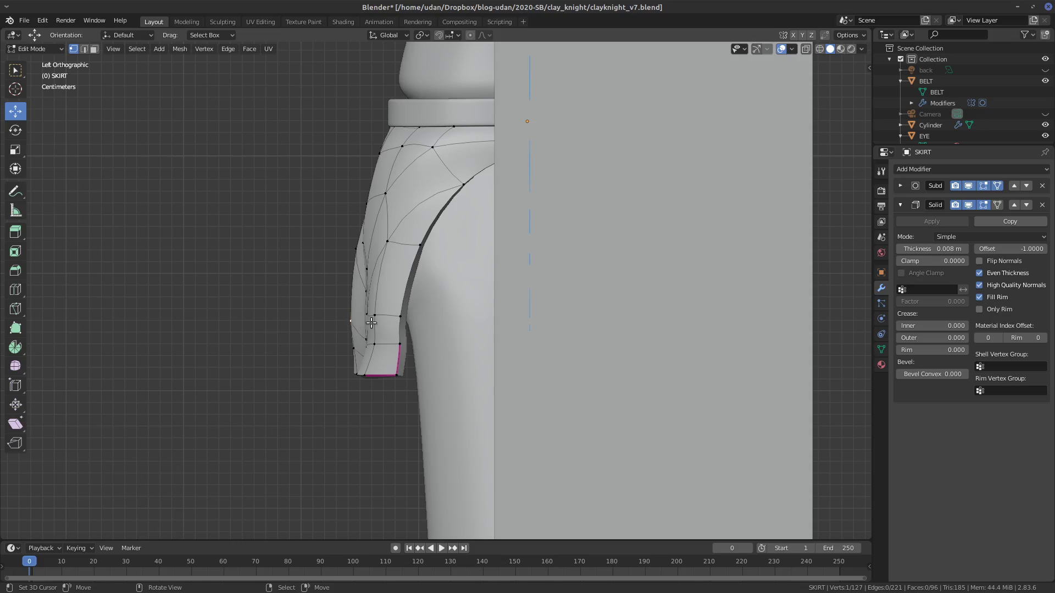
key("g")
left_click(391, 325)
right_click(359, 348)
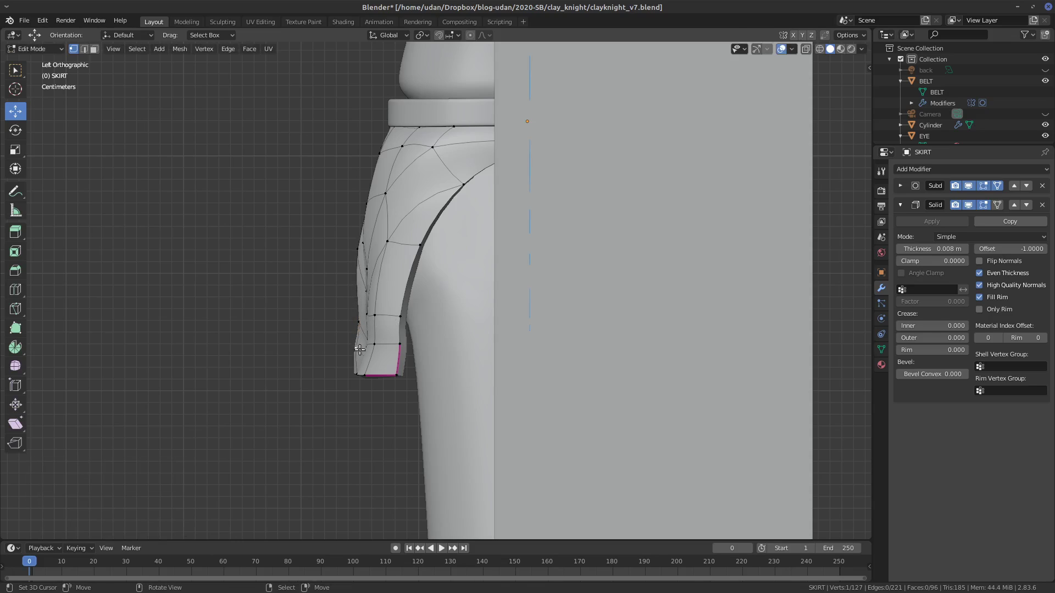
key("g")
left_click(392, 350)
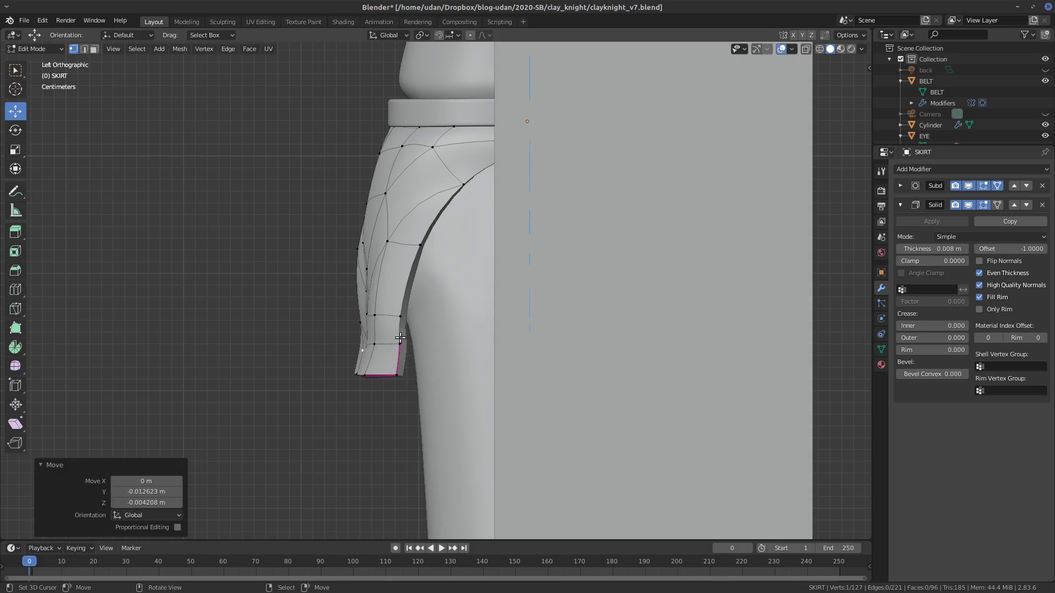
- Move the two lower vertices beside the opposite side edge inward toward the leg in the right view
key("KP_3")
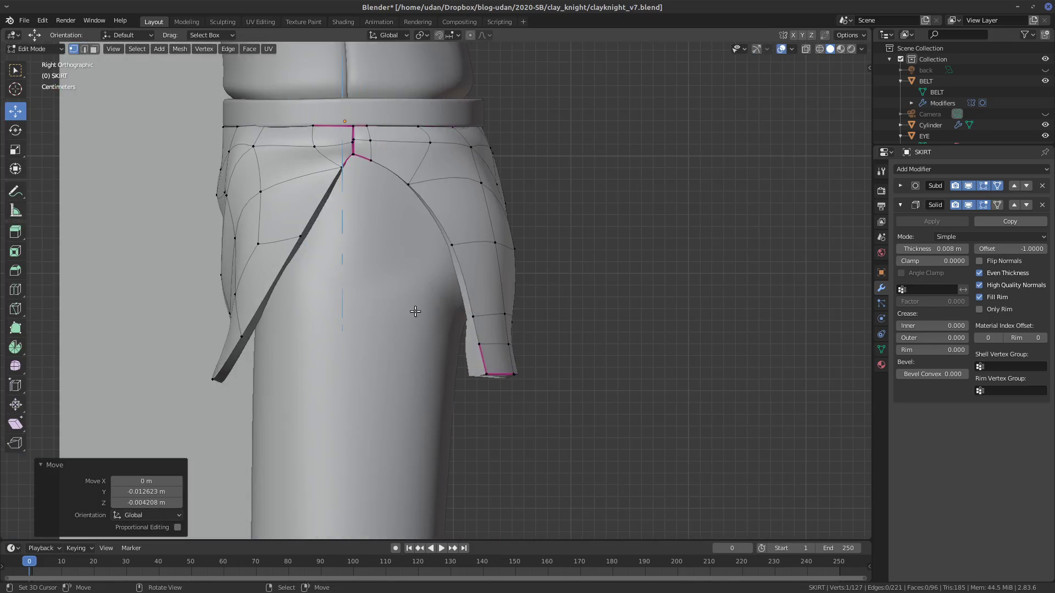
left_click(515, 315)
key("g")
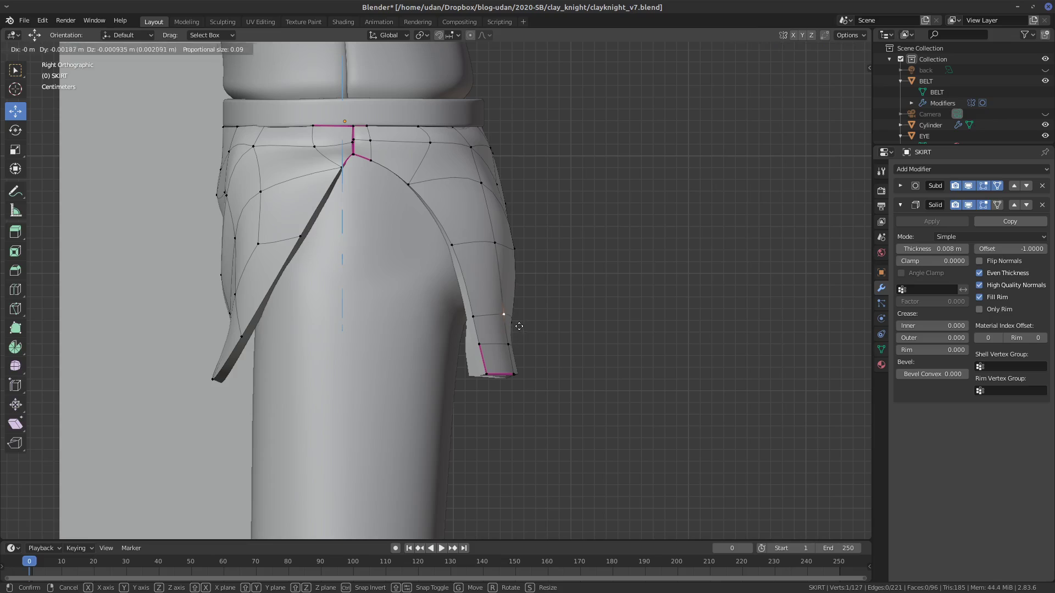
left_click(516, 328)
right_click(515, 347)
key("g")
left_click(508, 350)
- Move the two bottom hem vertices of the back panel inward toward the leg in the right view
right_click(488, 375)
key("g")
left_click(488, 389)
right_click(511, 374)
key("g")
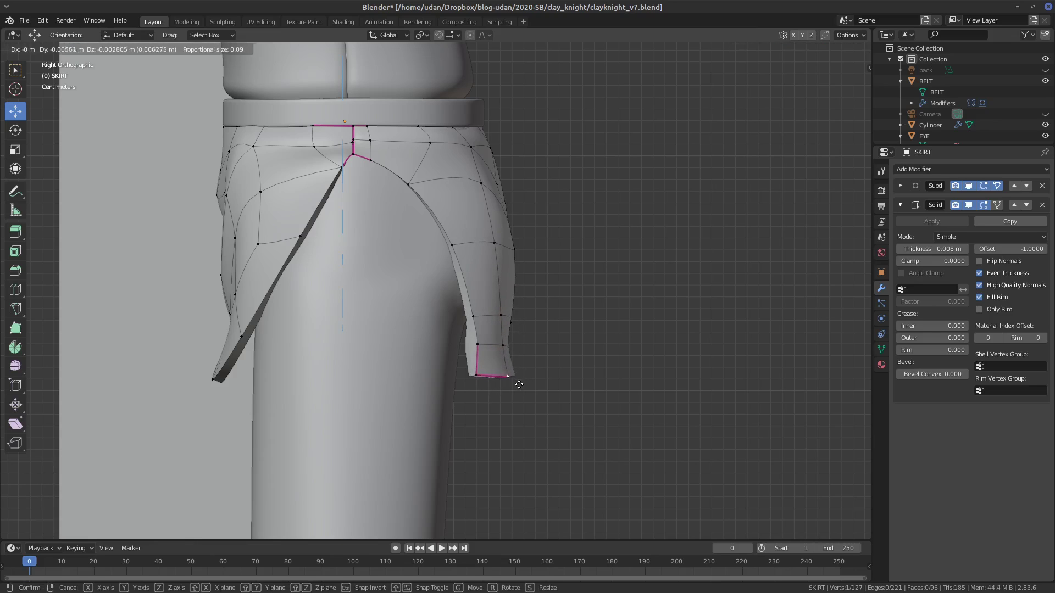
left_click(516, 369)
- Nudge the vertex beside the side edge, midway down the back panel, toward the leg and check the surface from behind
left_click(505, 242)
key("g")
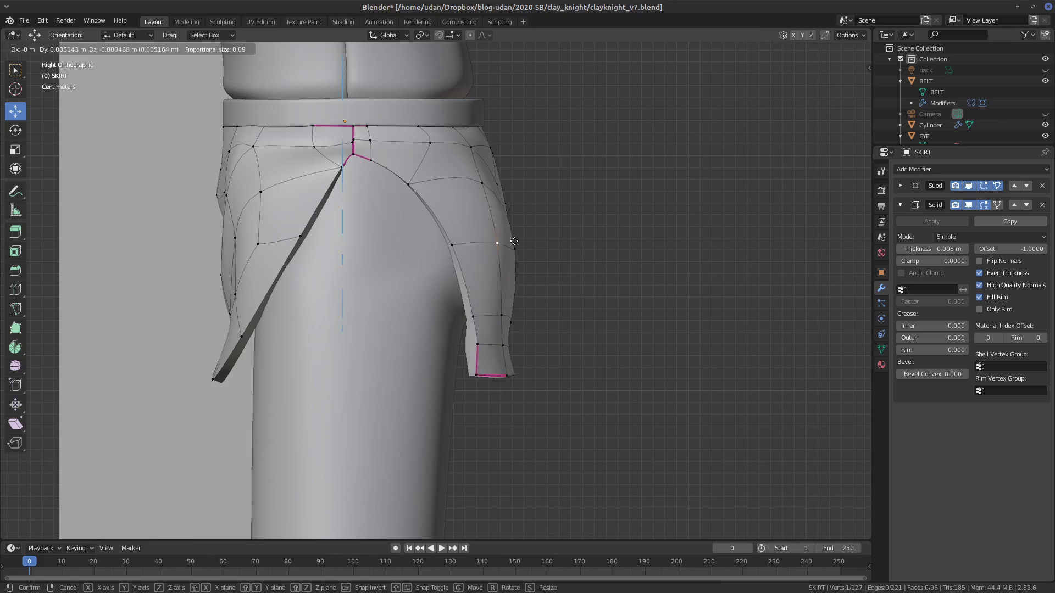
left_click(510, 244)
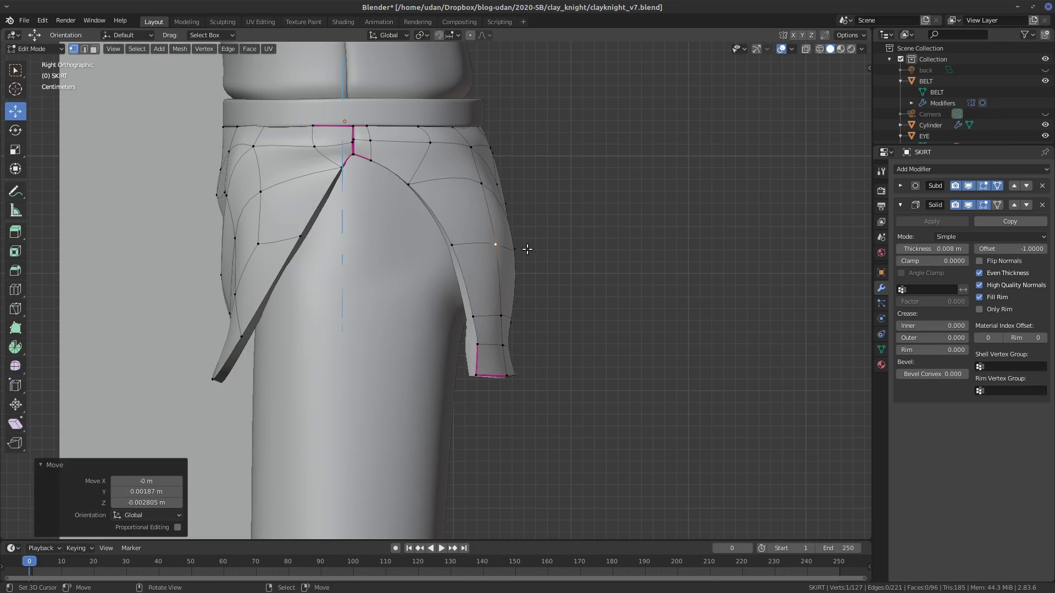
key("ctrl+KP_1")
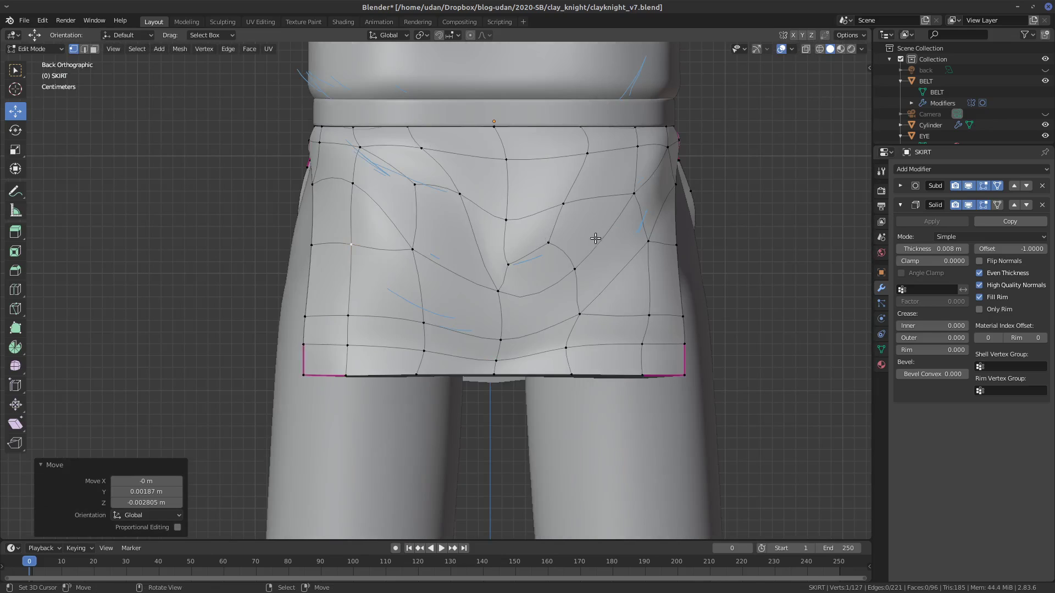
key("Tab")
key("Tab")
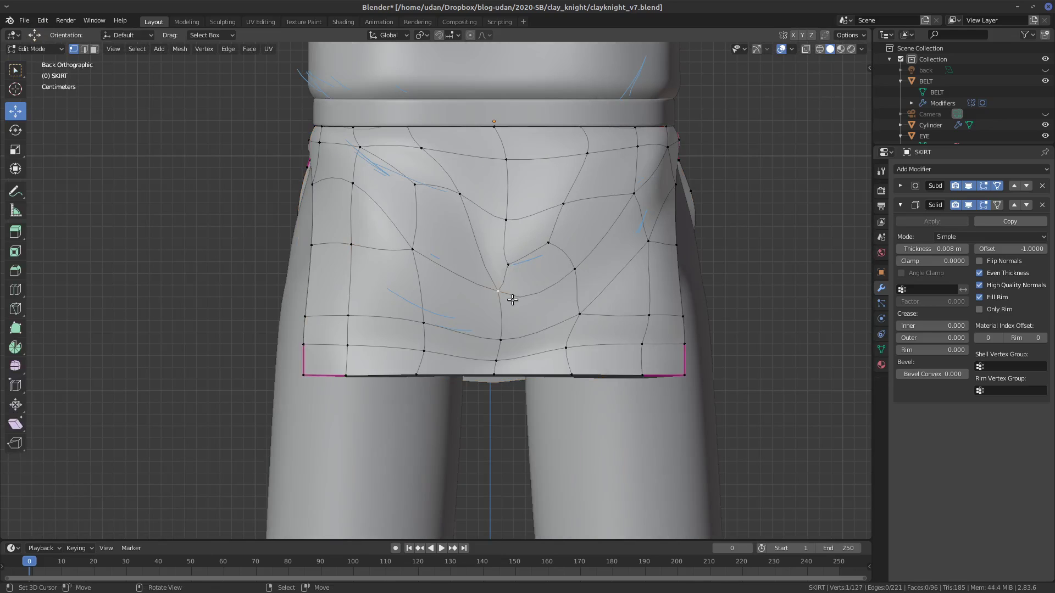
- In the back view, shift the central fold's inner tip vertex and the vertex beside it away from the centre column
right_click_drag(529, 256, 526, 259)
right_click(556, 241)
key("g")
left_click(541, 279)
right_click(548, 249)
key("g")
left_click(567, 255)
- Move the two upper vertices of the column beside the centre fold outward toward the side edge
right_click(569, 205)
key("g")
left_click(598, 183)
left_click(588, 152)
key("g")
left_click(594, 172)
- Fine-tune the fold vertex beside the centre and the centre-column vertex above the fold, and check the smoothed skirt in Object Mode
left_click(561, 233)
key("g")
left_click(563, 232)
left_click(513, 223)
key("g")
left_click(528, 229)
key("Tab")
middle_click_drag(725, 344, 724, 372)
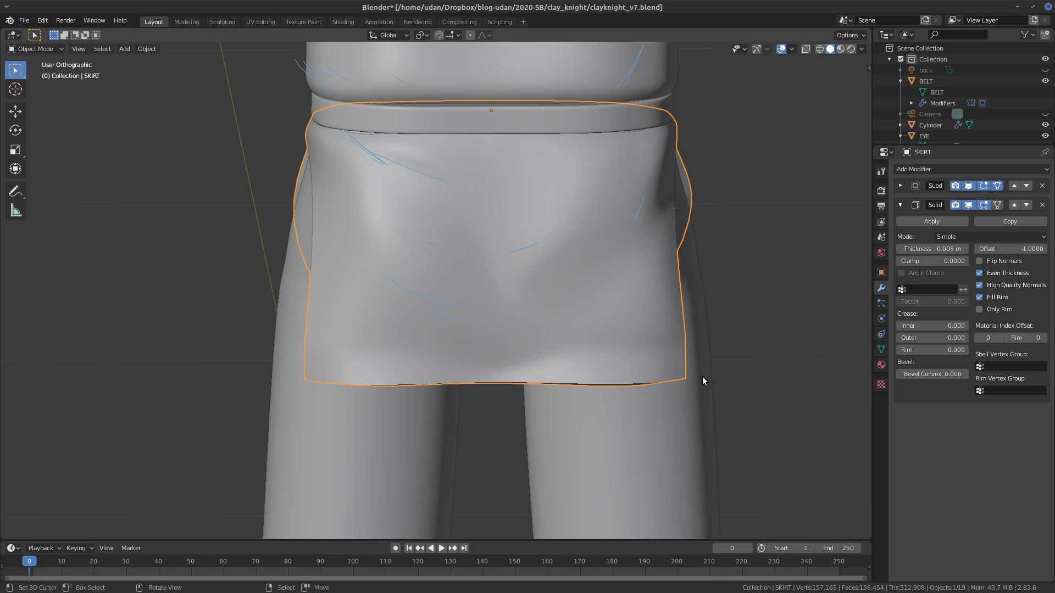
key("ctrl+KP_1")
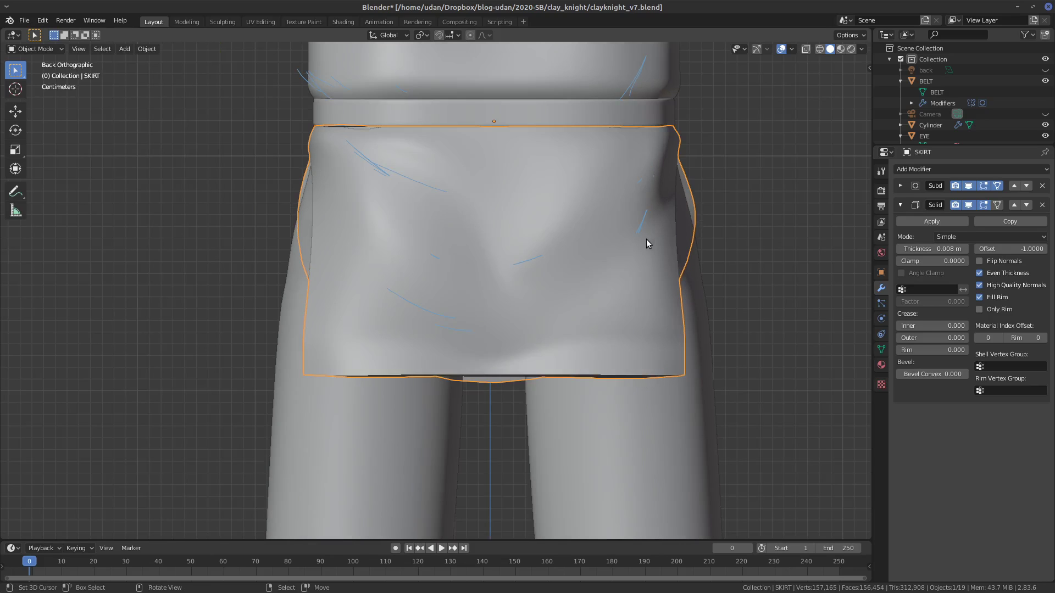
- Resume editing the skirt mesh and select the second-row vertex just above the centre fold's outer side
key("Tab")
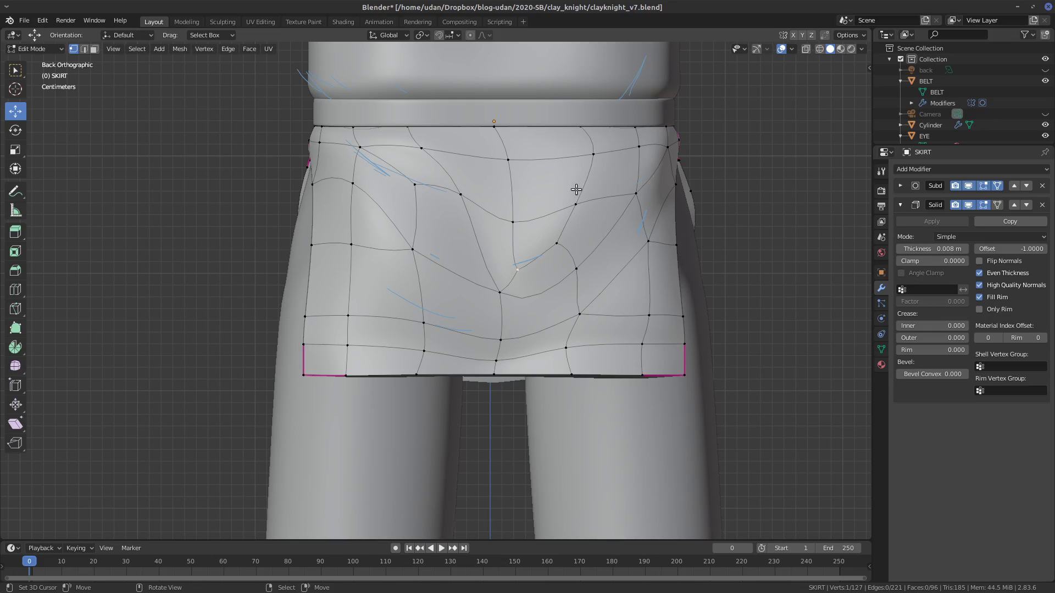
left_click(576, 190)
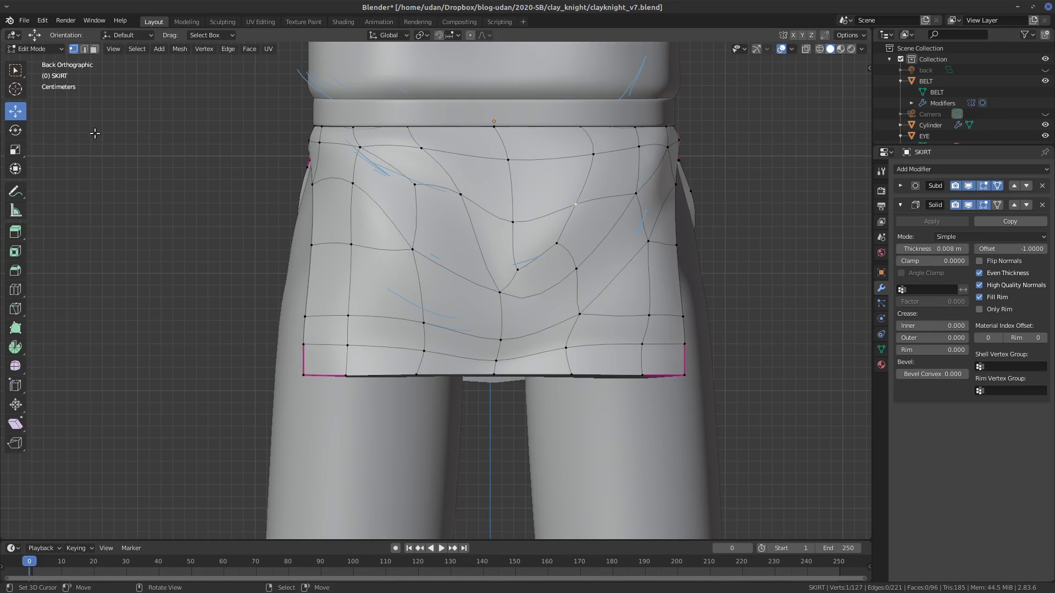